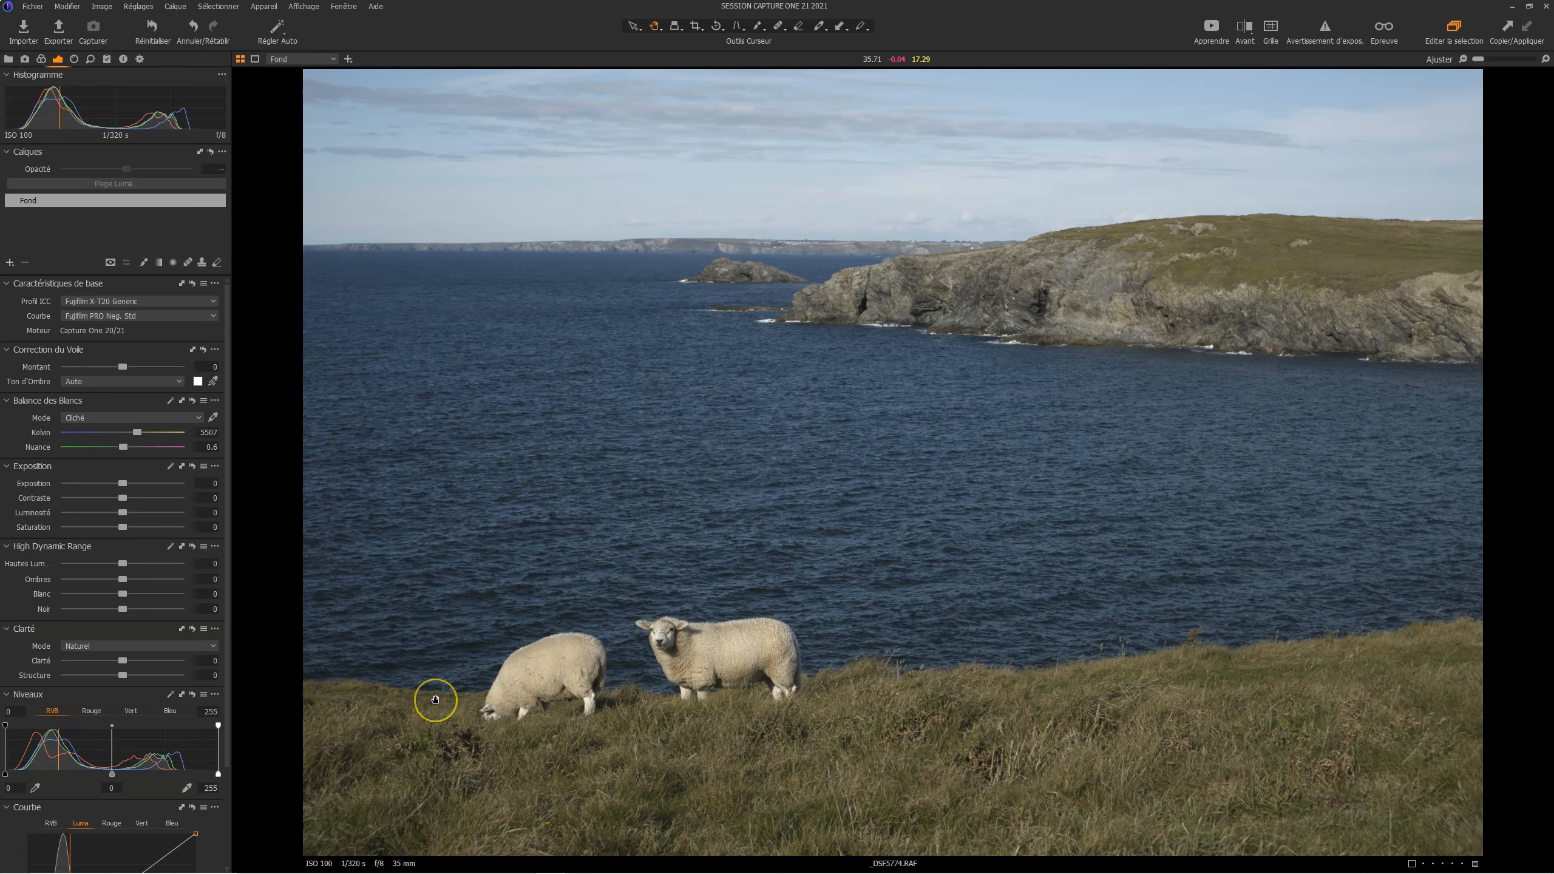
# Detach the Niveaux tool from the tool column and float it over the sea area of the photo
pyautogui.click(424, 679)
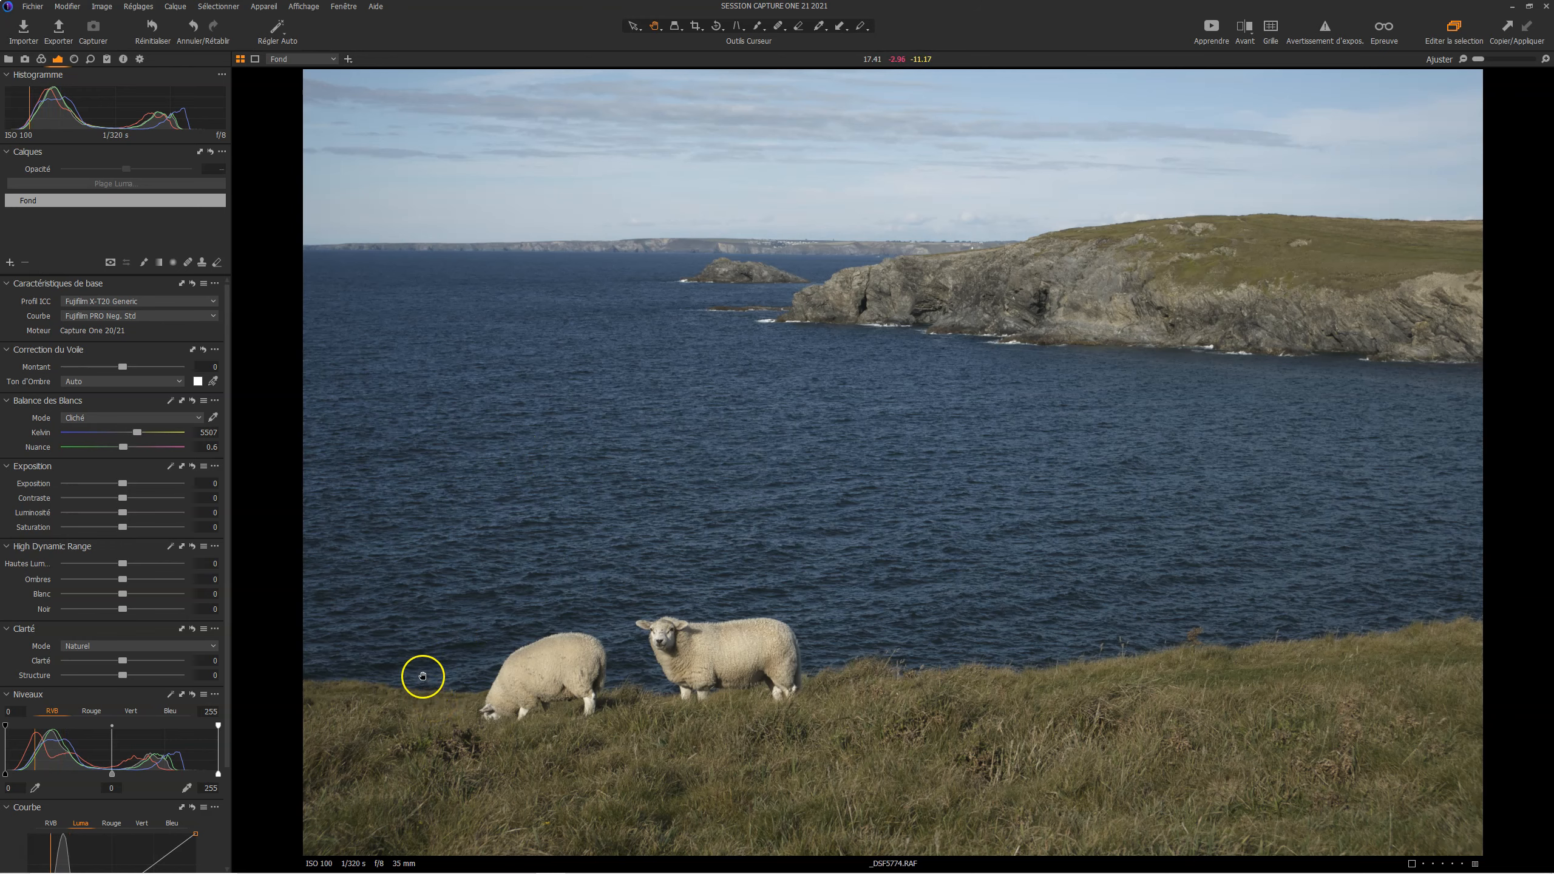
pyautogui.scroll(-3, 222, 587)
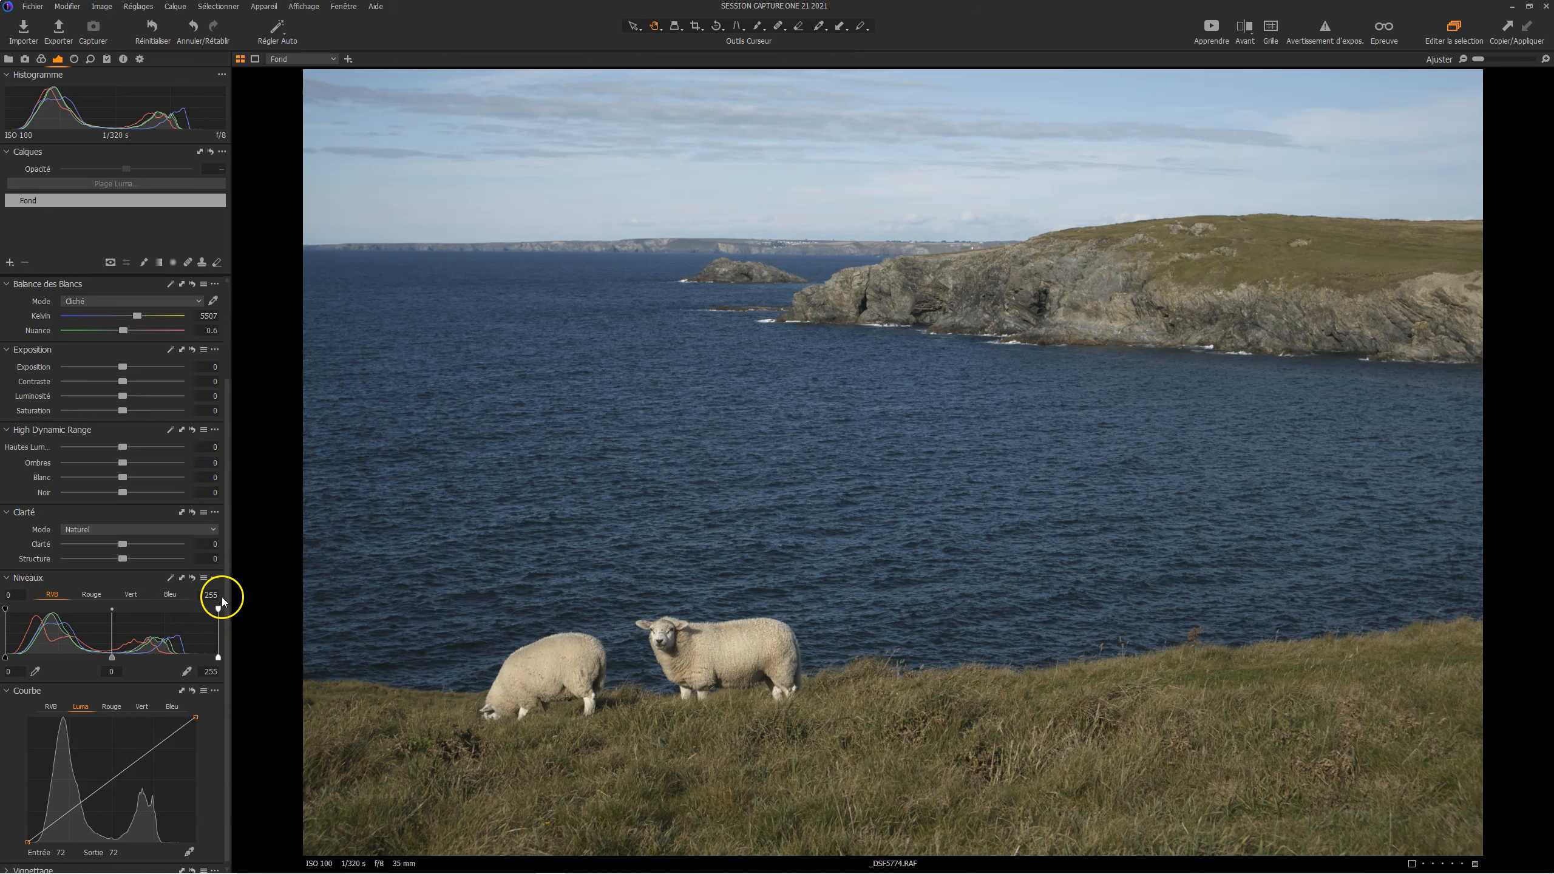
pyautogui.click(208, 676)
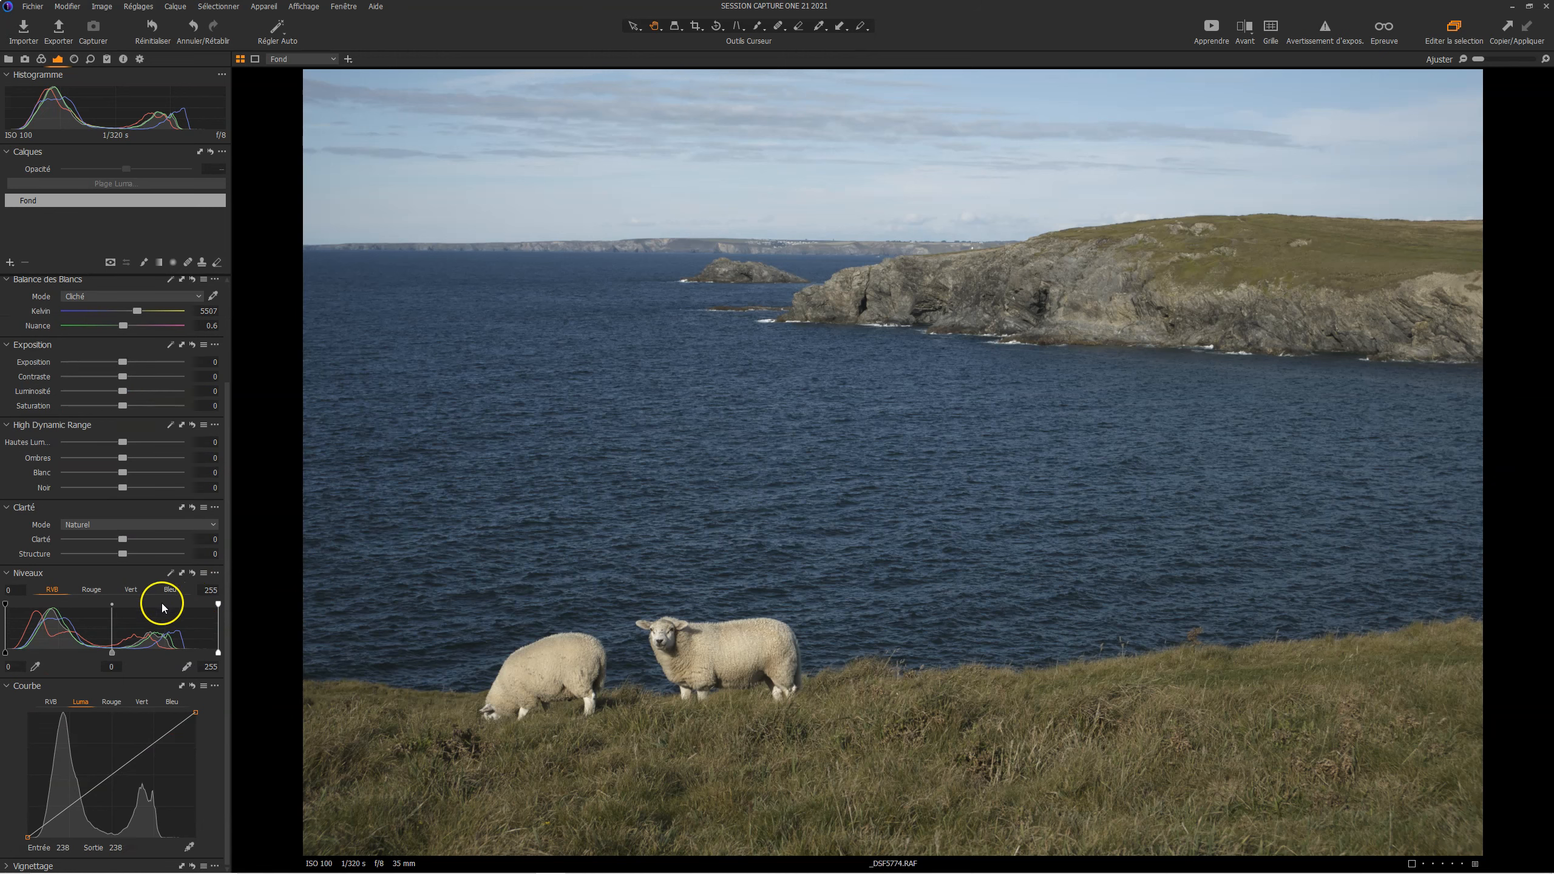
pyautogui.moveTo(123, 572); pyautogui.dragTo(1087, 489)
pyautogui.click(1115, 548)
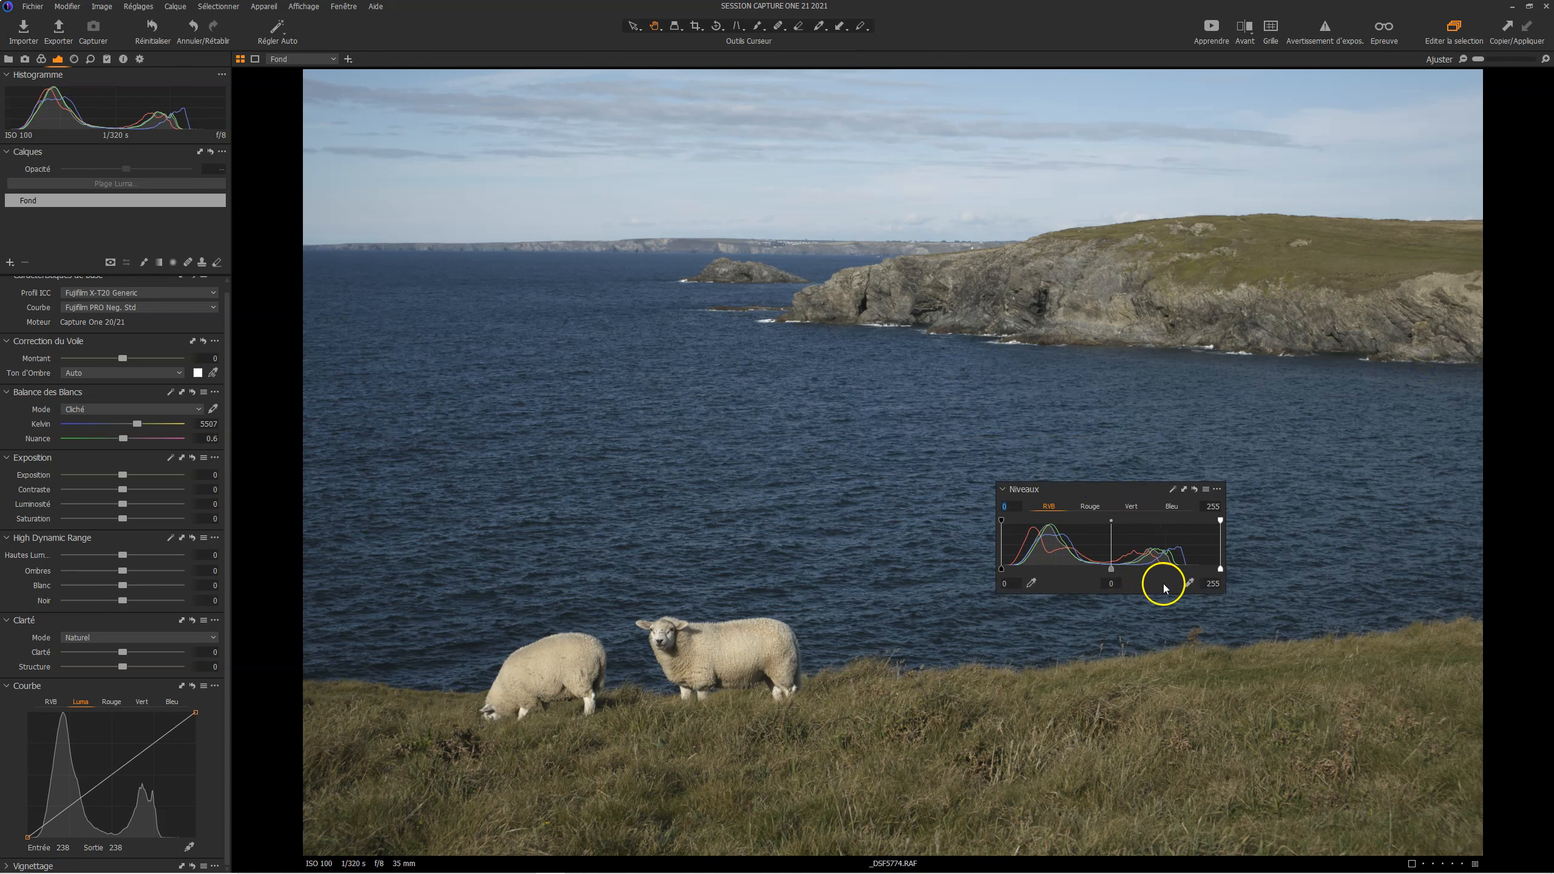
# Apply automatic levels to the photo and compare the result with the unadjusted version
pyautogui.click(1171, 489)
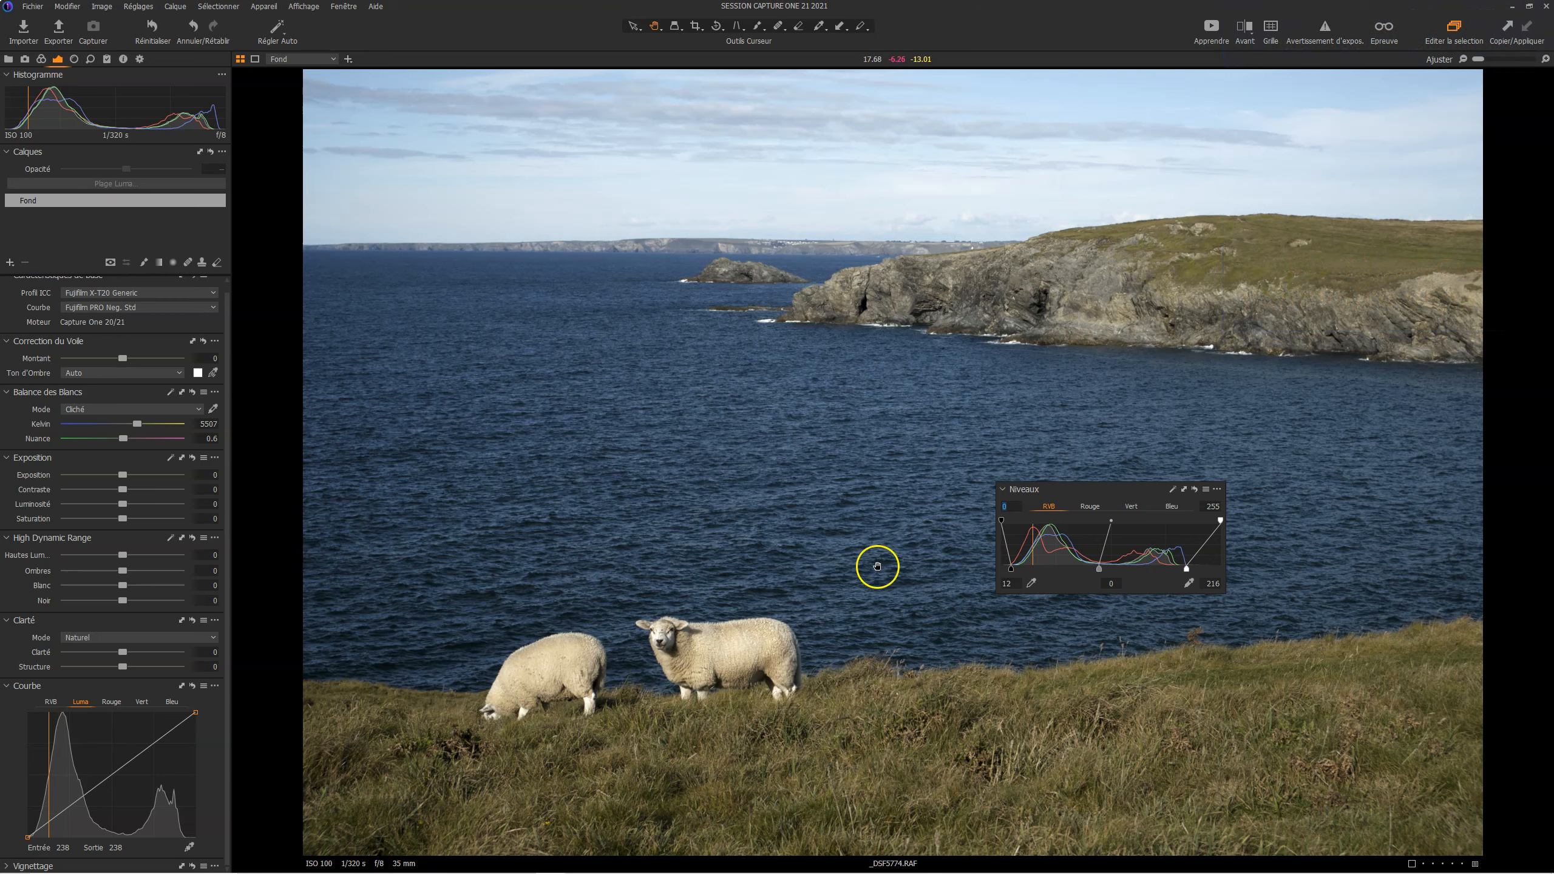
pyautogui.click(1194, 489)
pyautogui.click(1194, 490)
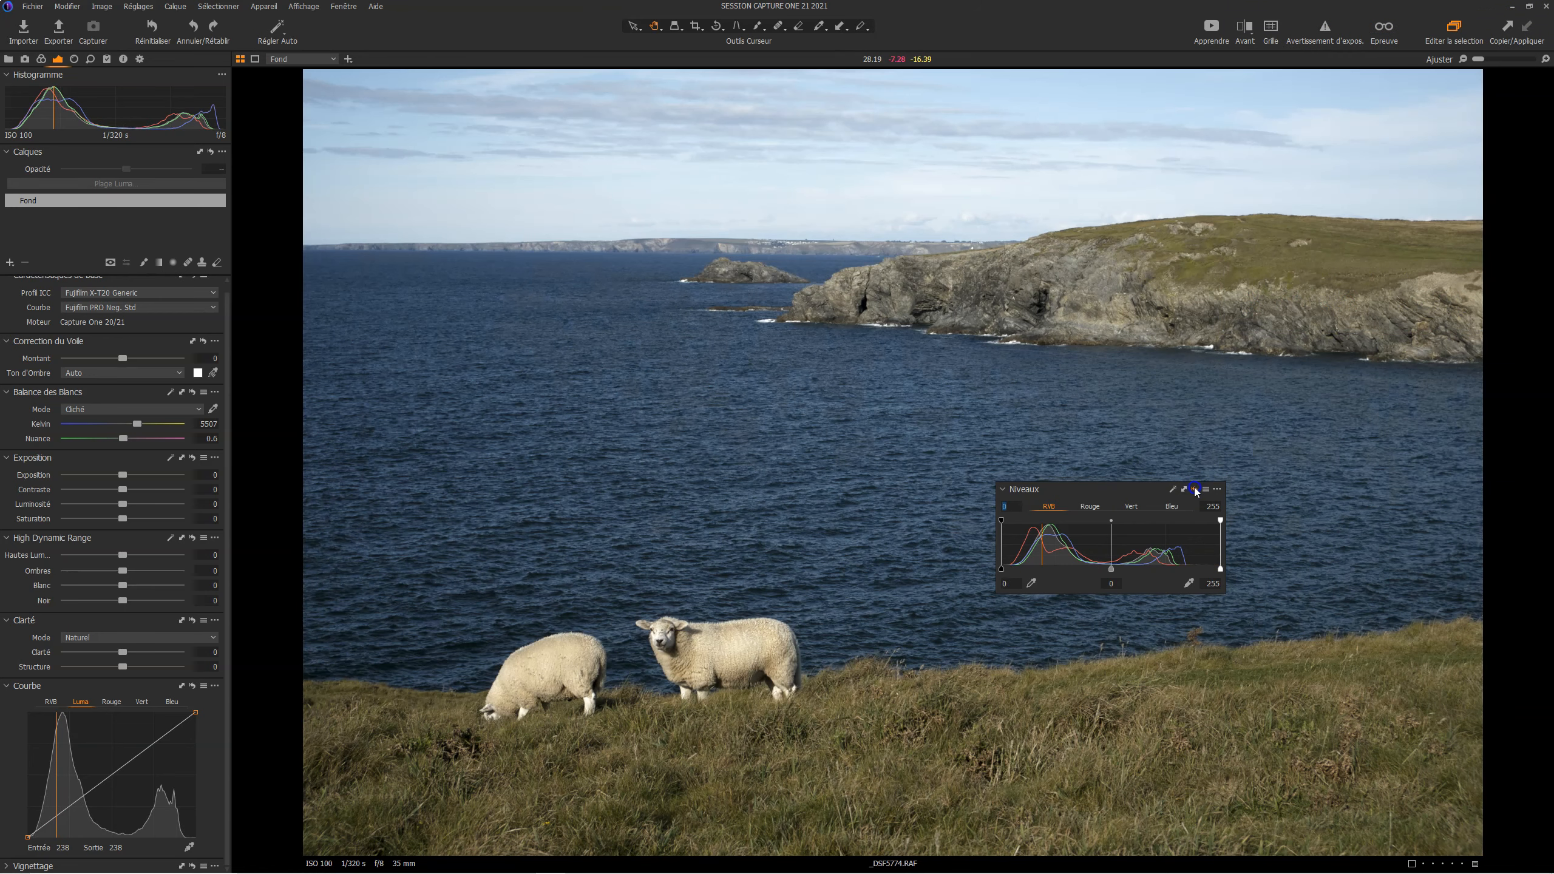
pyautogui.click(1194, 489)
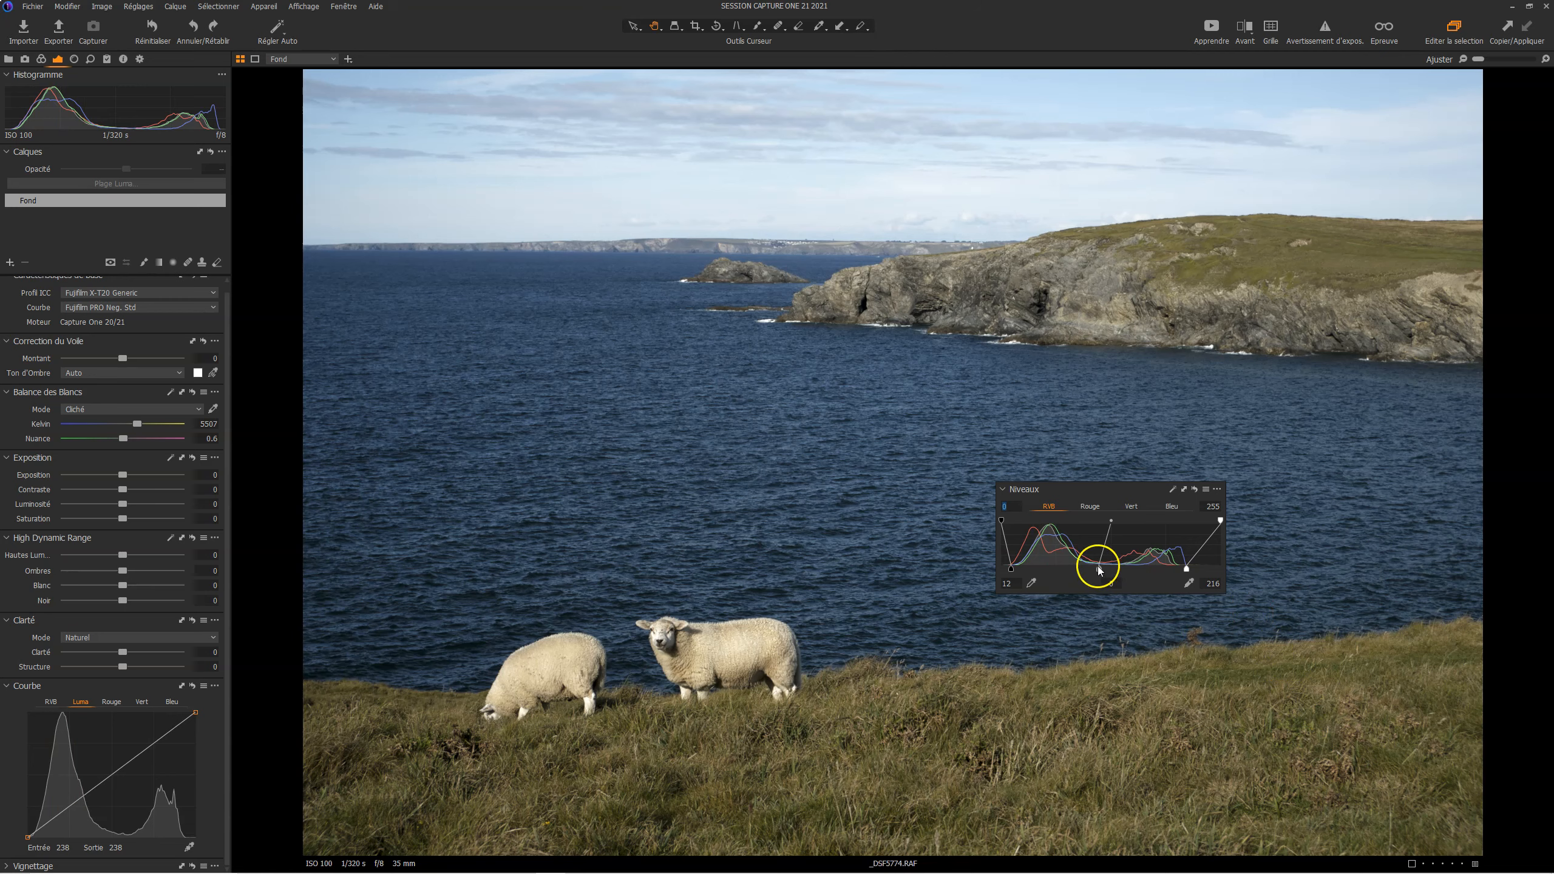
# Set the midtone level to 0.05, and try lowering the output white point to 177 before restoring it to 255
pyautogui.moveTo(1097, 569)
pyautogui.mouseDown()
pyautogui.moveTo(1117, 569)
pyautogui.moveTo(1083, 568)
pyautogui.moveTo(1118, 567)
pyautogui.moveTo(1076, 569)
pyautogui.moveTo(1095, 569)
pyautogui.mouseUp()
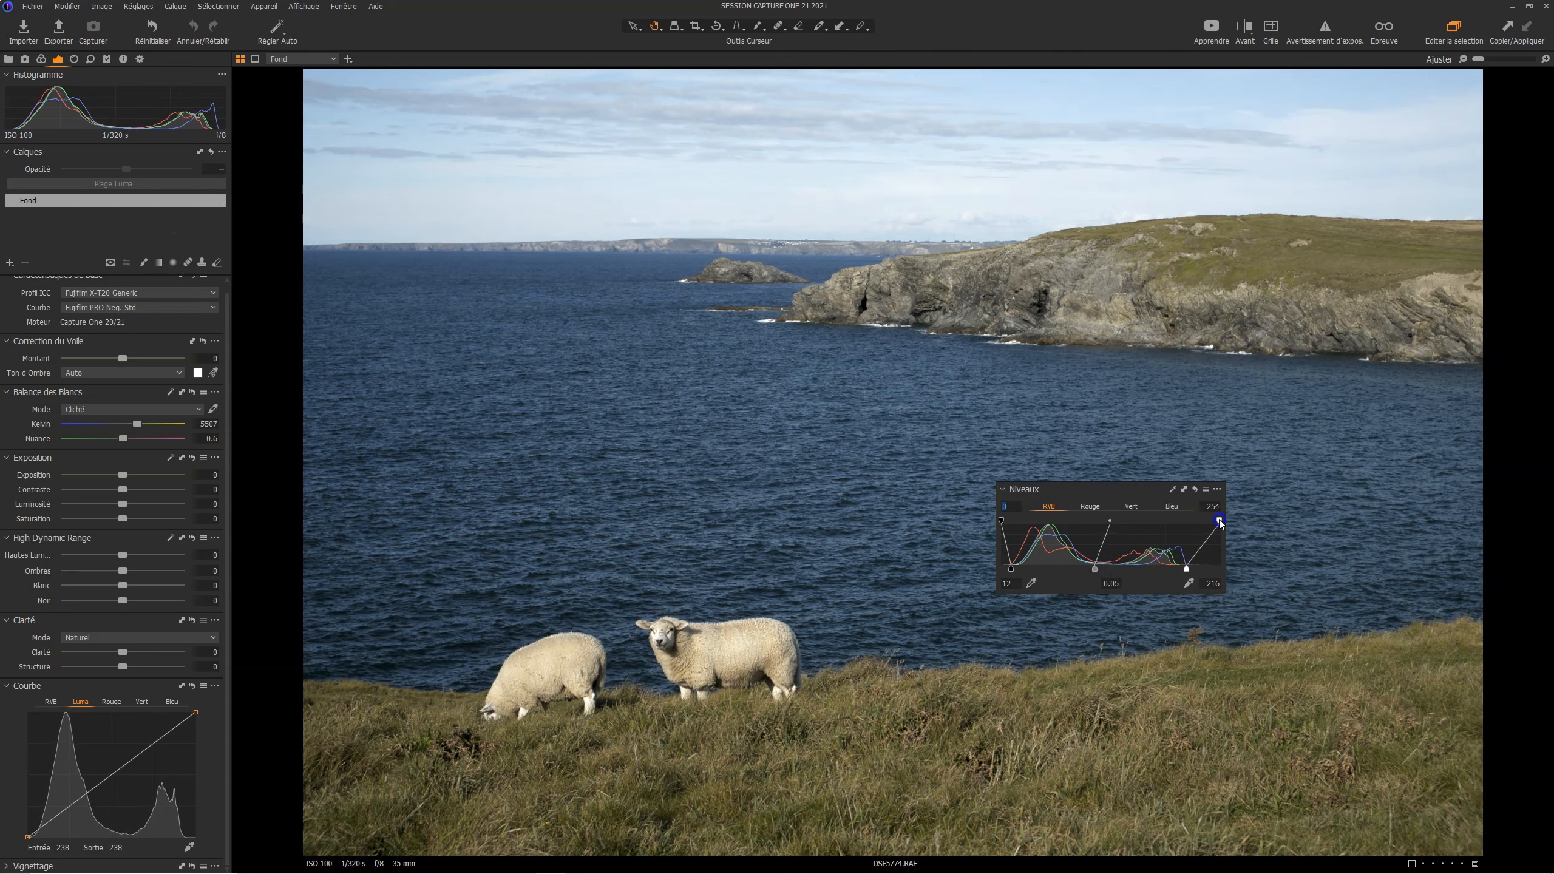
pyautogui.moveTo(1220, 520); pyautogui.dragTo(1154, 521)
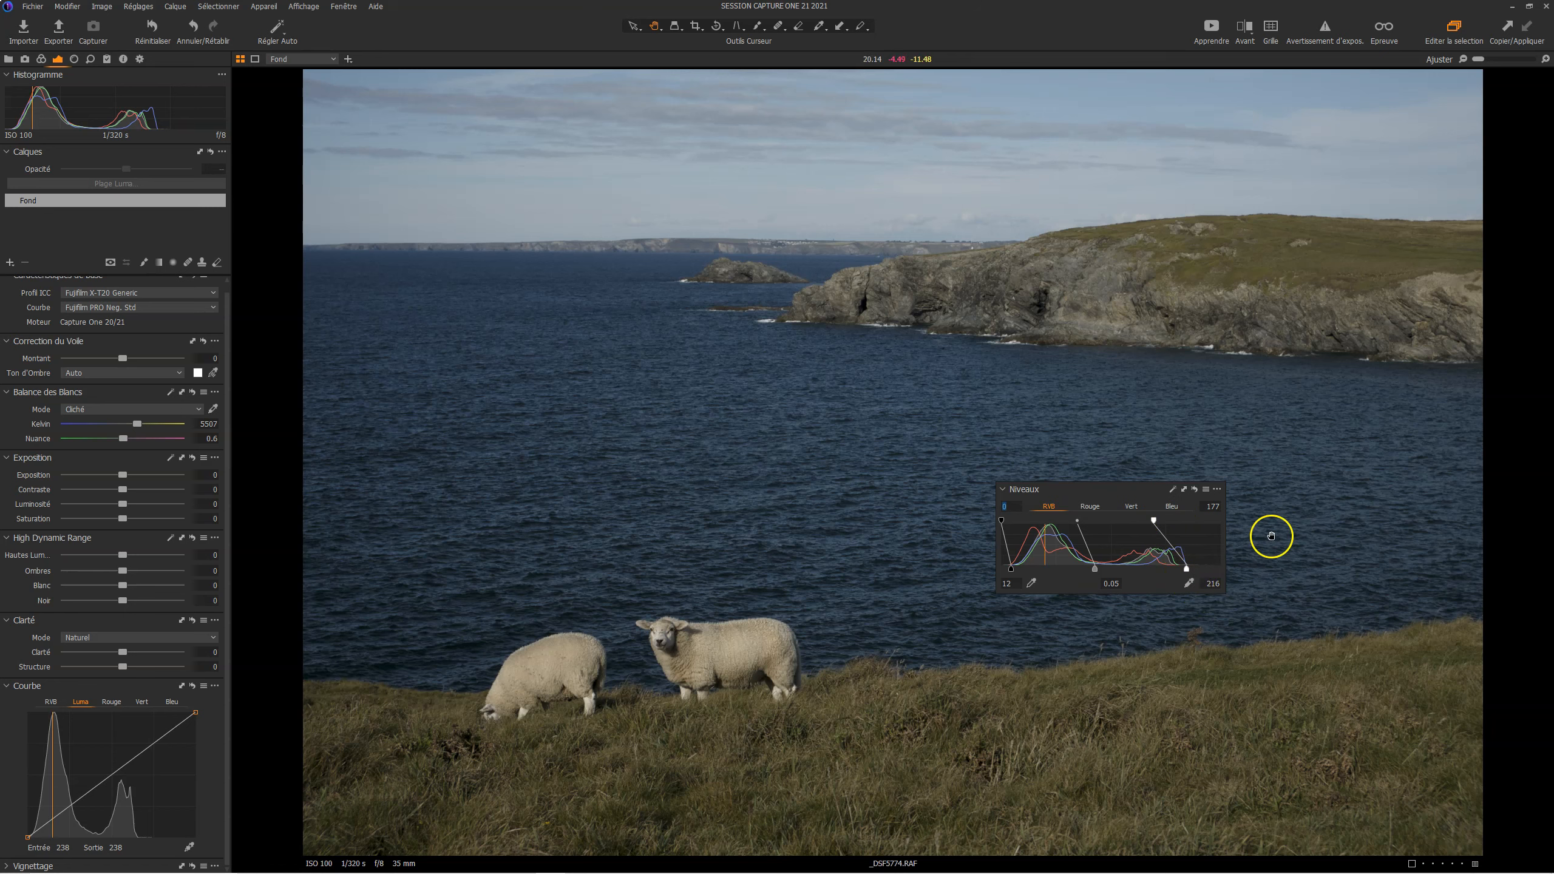
pyautogui.moveTo(1155, 520); pyautogui.dragTo(1220, 520)
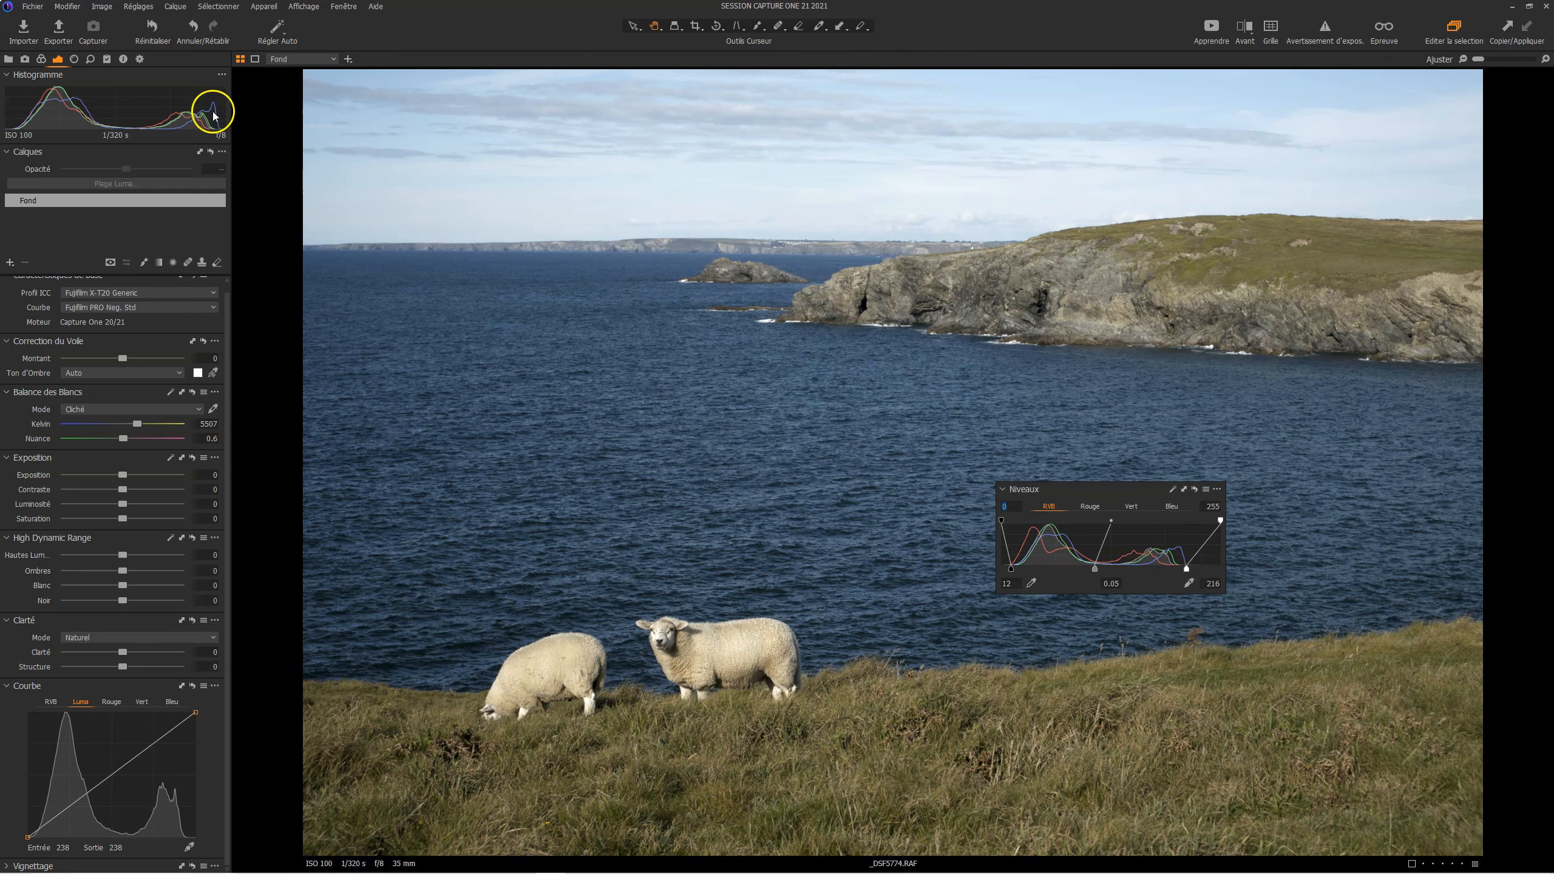
# Flatten the RGB levels with output white at 220 and output black at 33, and set the midtone to -0.2
pyautogui.moveTo(1219, 521); pyautogui.dragTo(1189, 520)
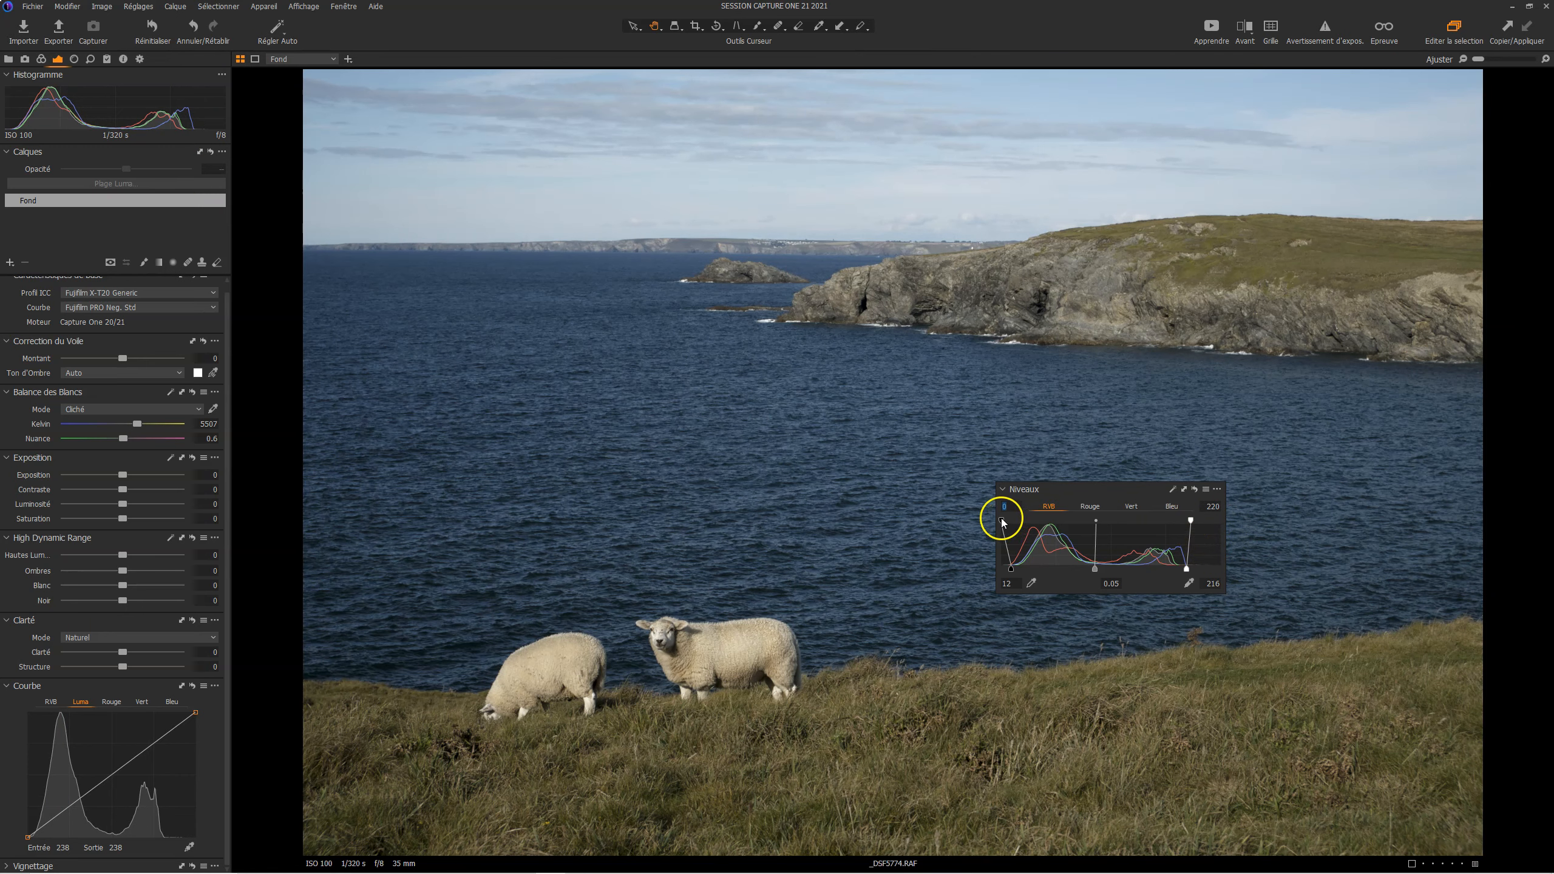
pyautogui.moveTo(1002, 522); pyautogui.dragTo(1030, 521)
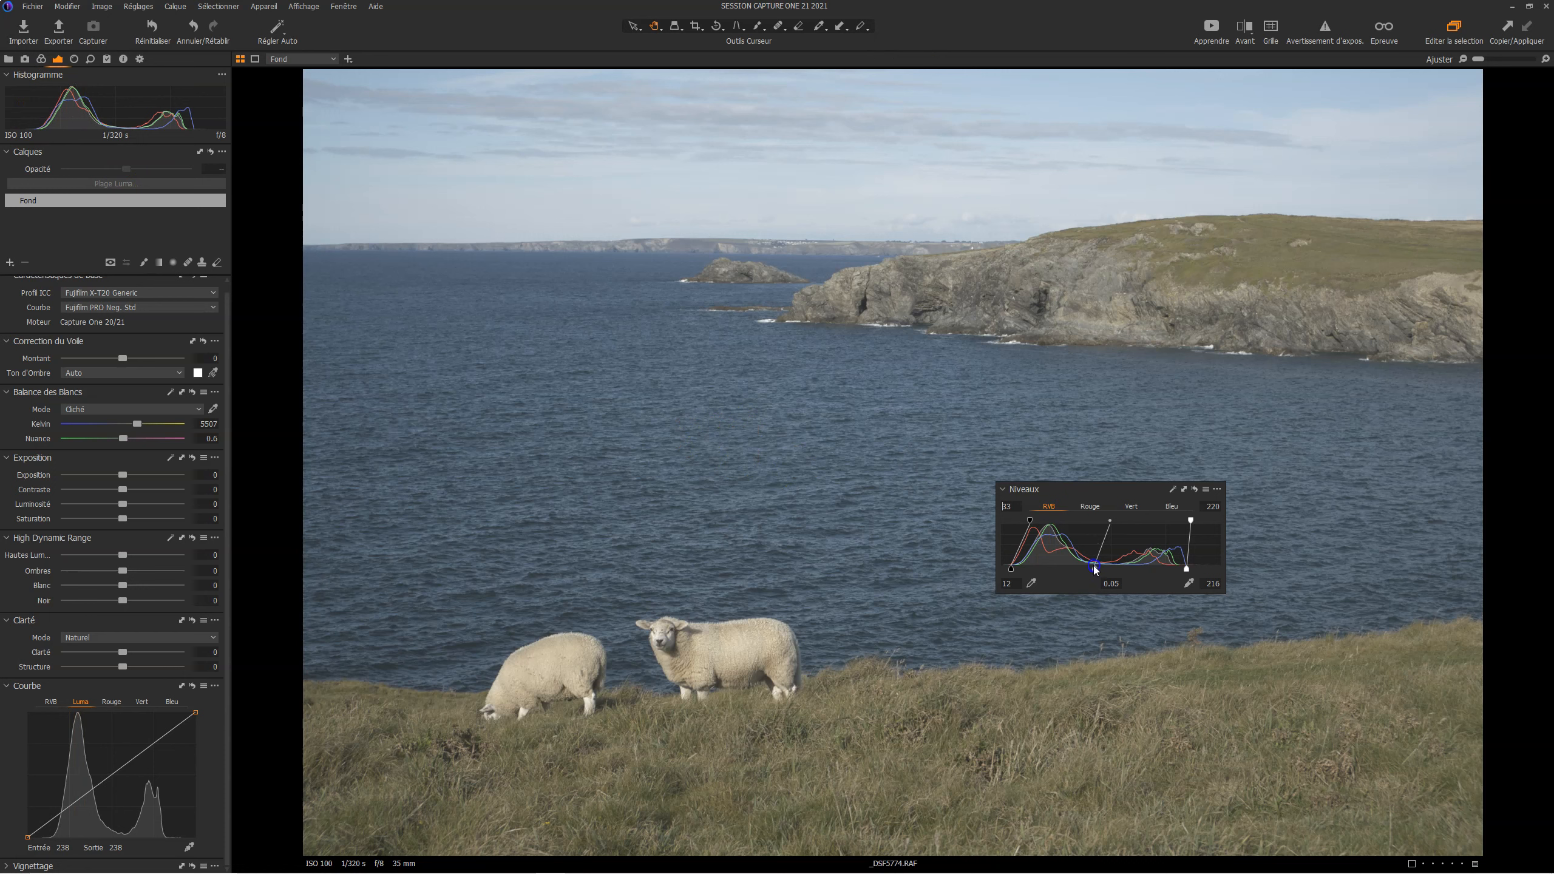
pyautogui.moveTo(1092, 569); pyautogui.dragTo(1122, 576)
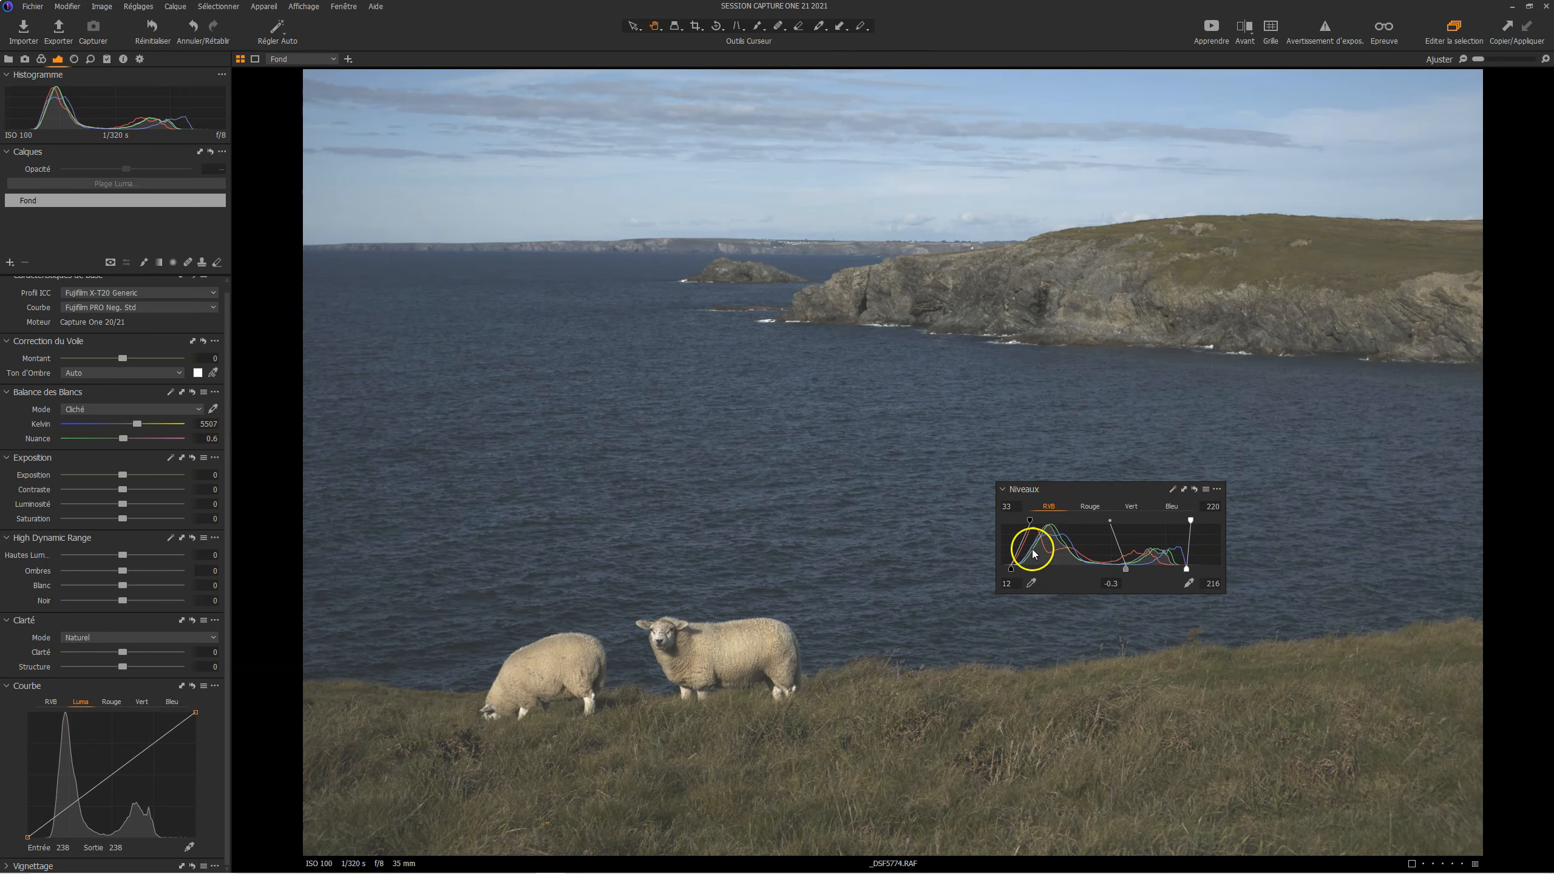
# Restore the RGB output levels to 0 and 255, and set the midtone to -0.21
pyautogui.moveTo(1031, 521); pyautogui.dragTo(1015, 525)
pyautogui.moveTo(1190, 520); pyautogui.dragTo(1269, 537)
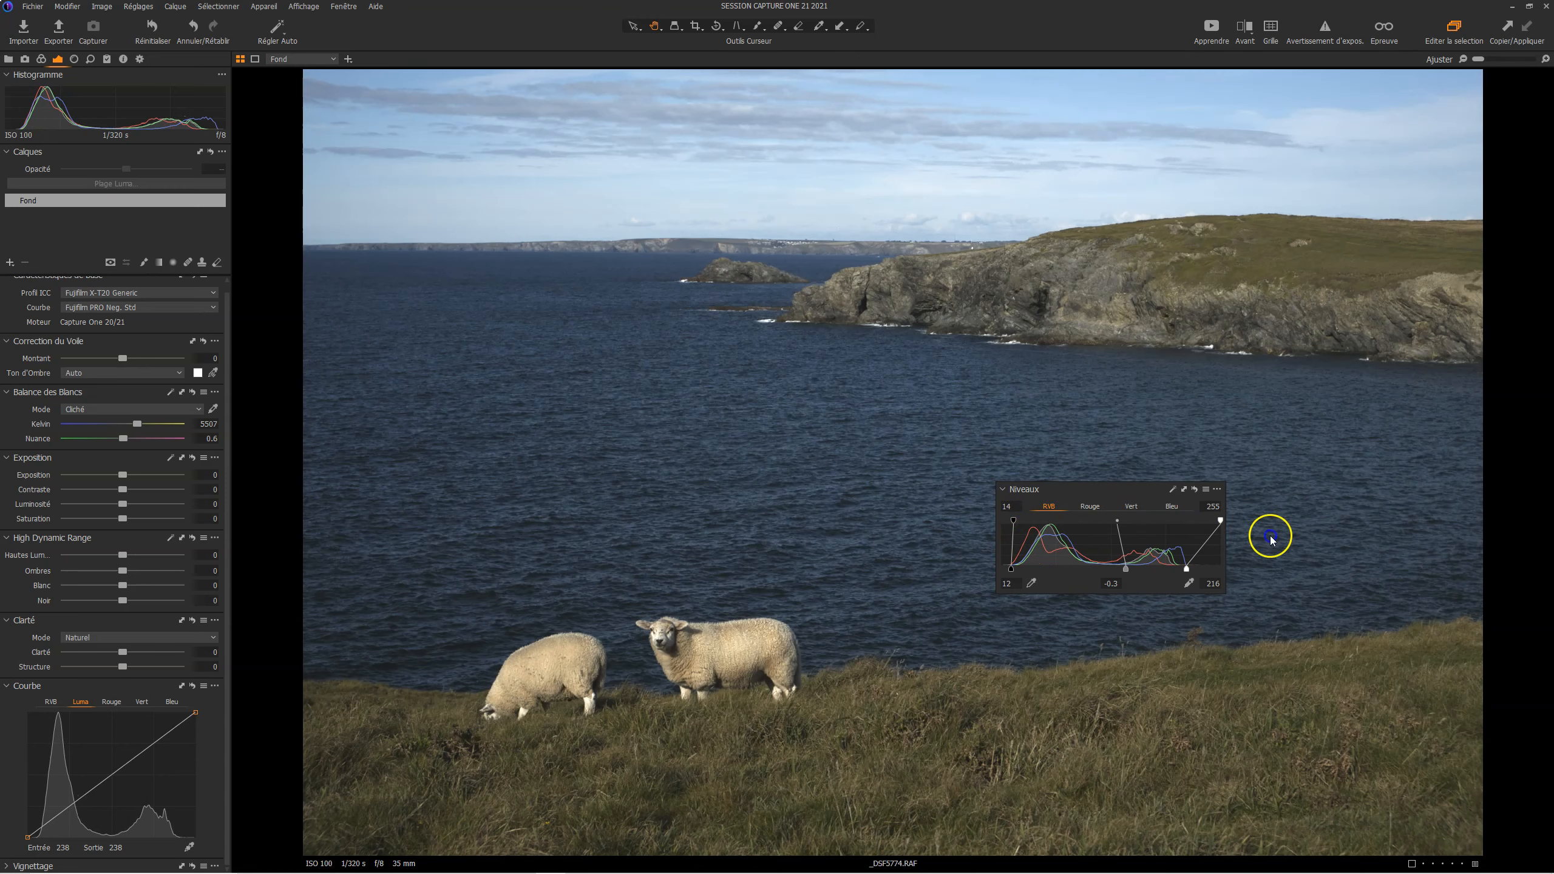
pyautogui.moveTo(1015, 522); pyautogui.dragTo(930, 524)
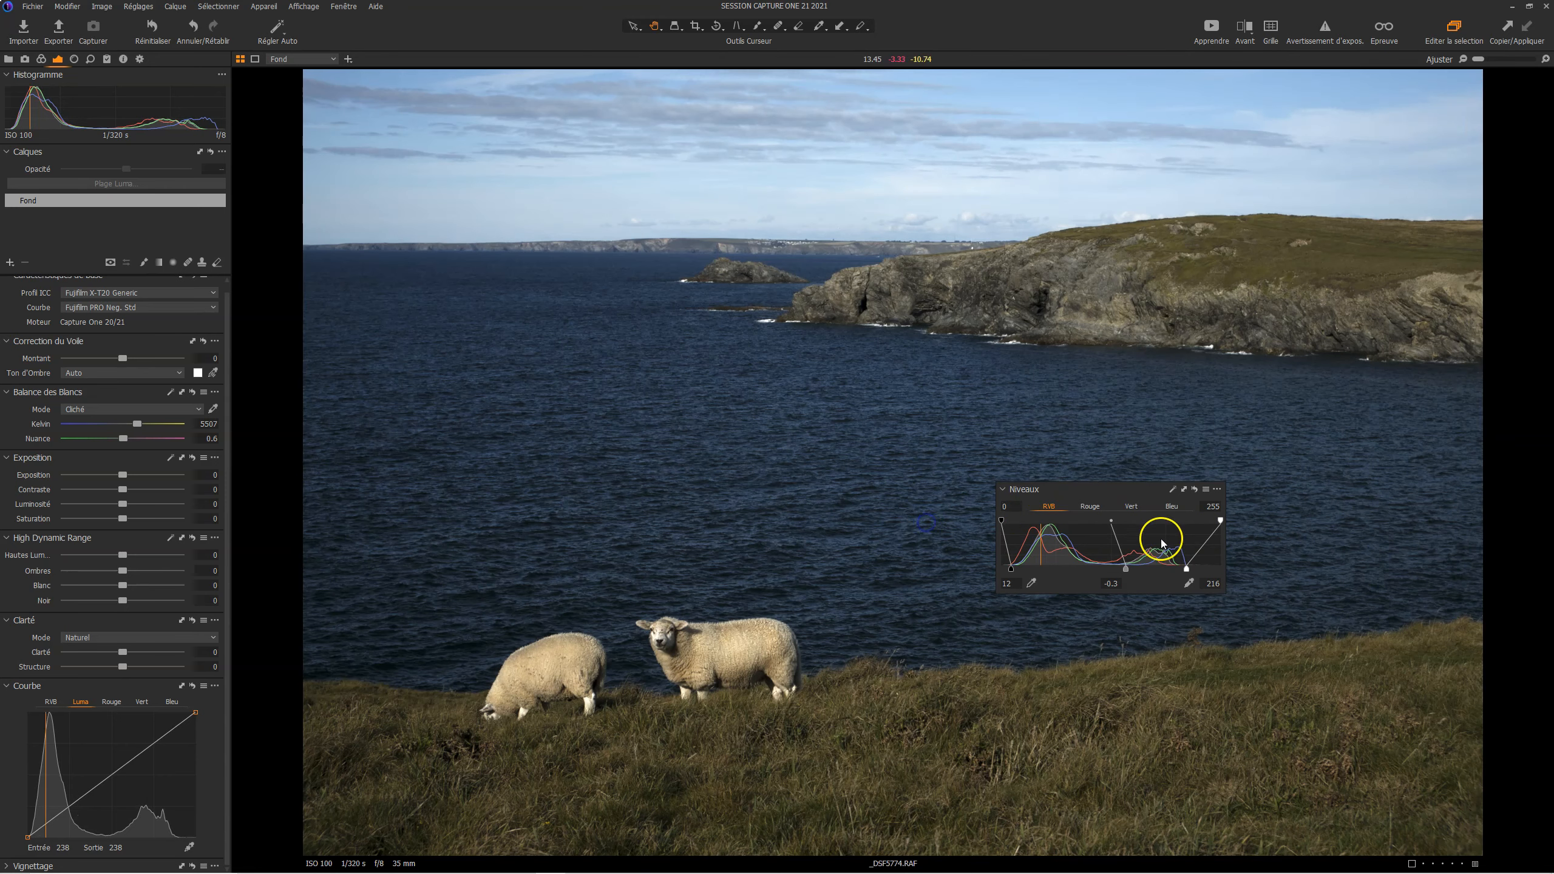
pyautogui.moveTo(1128, 573); pyautogui.dragTo(1117, 569)
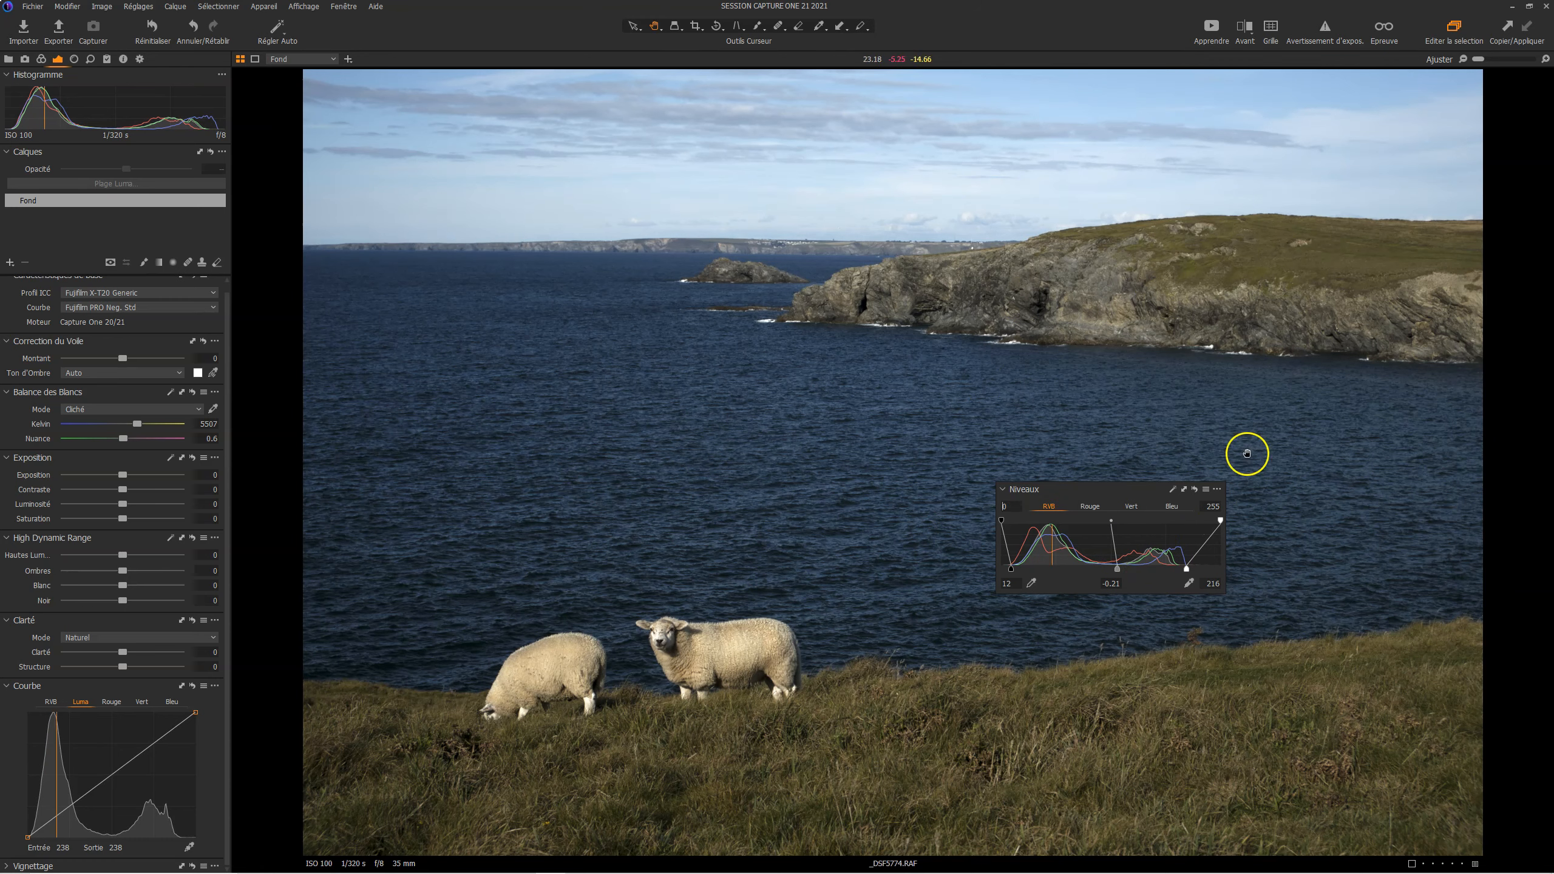
# Reset the levels adjustments and dock the Niveaux tool back in the tool column above Clarté
pyautogui.click(1193, 490)
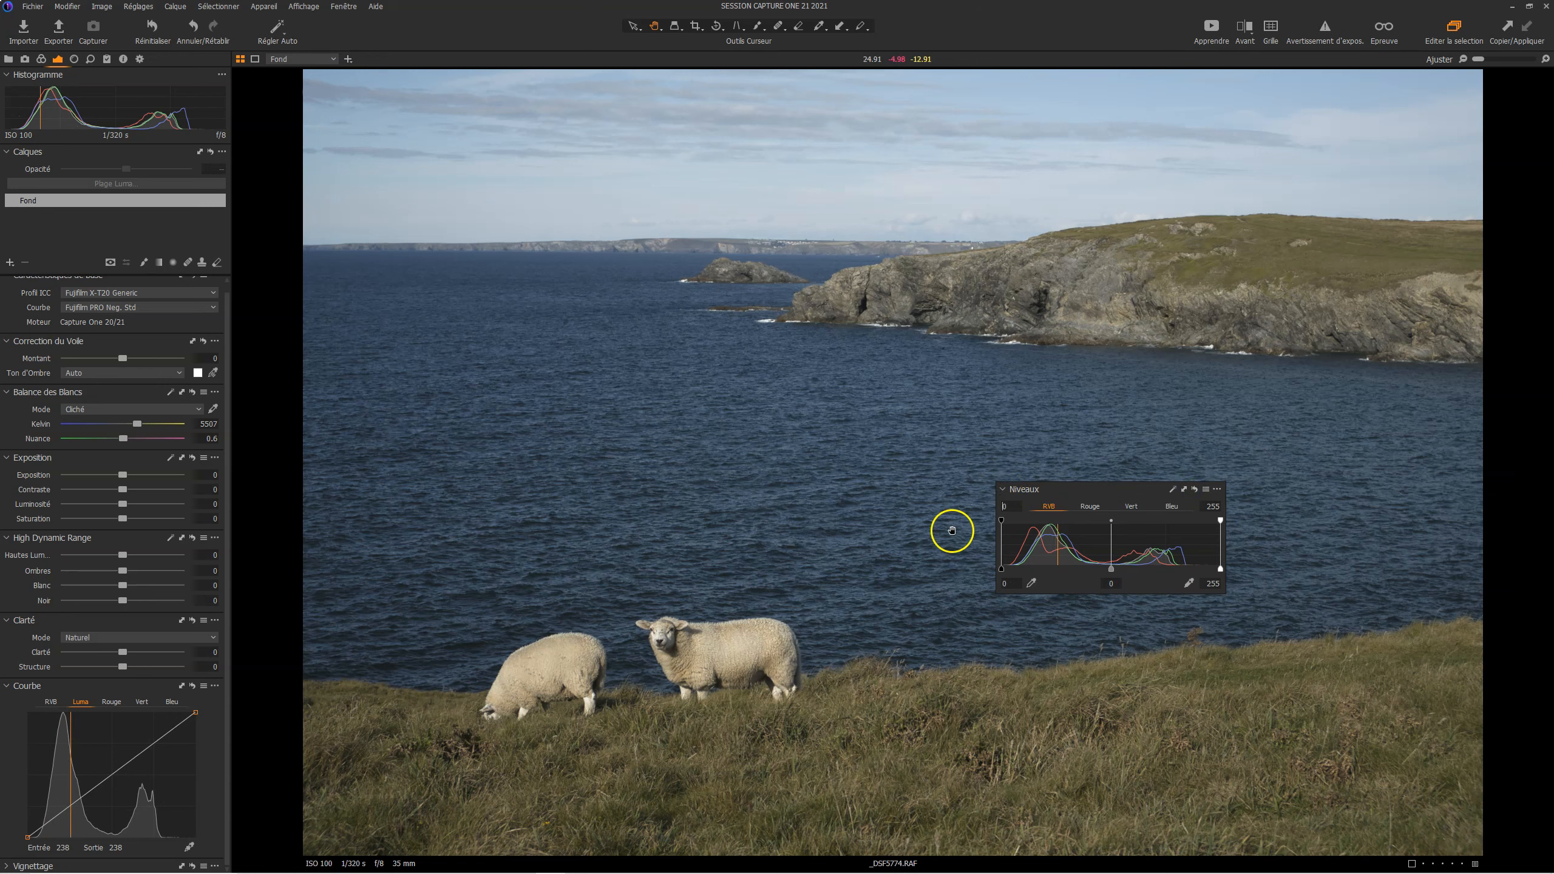
pyautogui.moveTo(1079, 493); pyautogui.dragTo(107, 514)
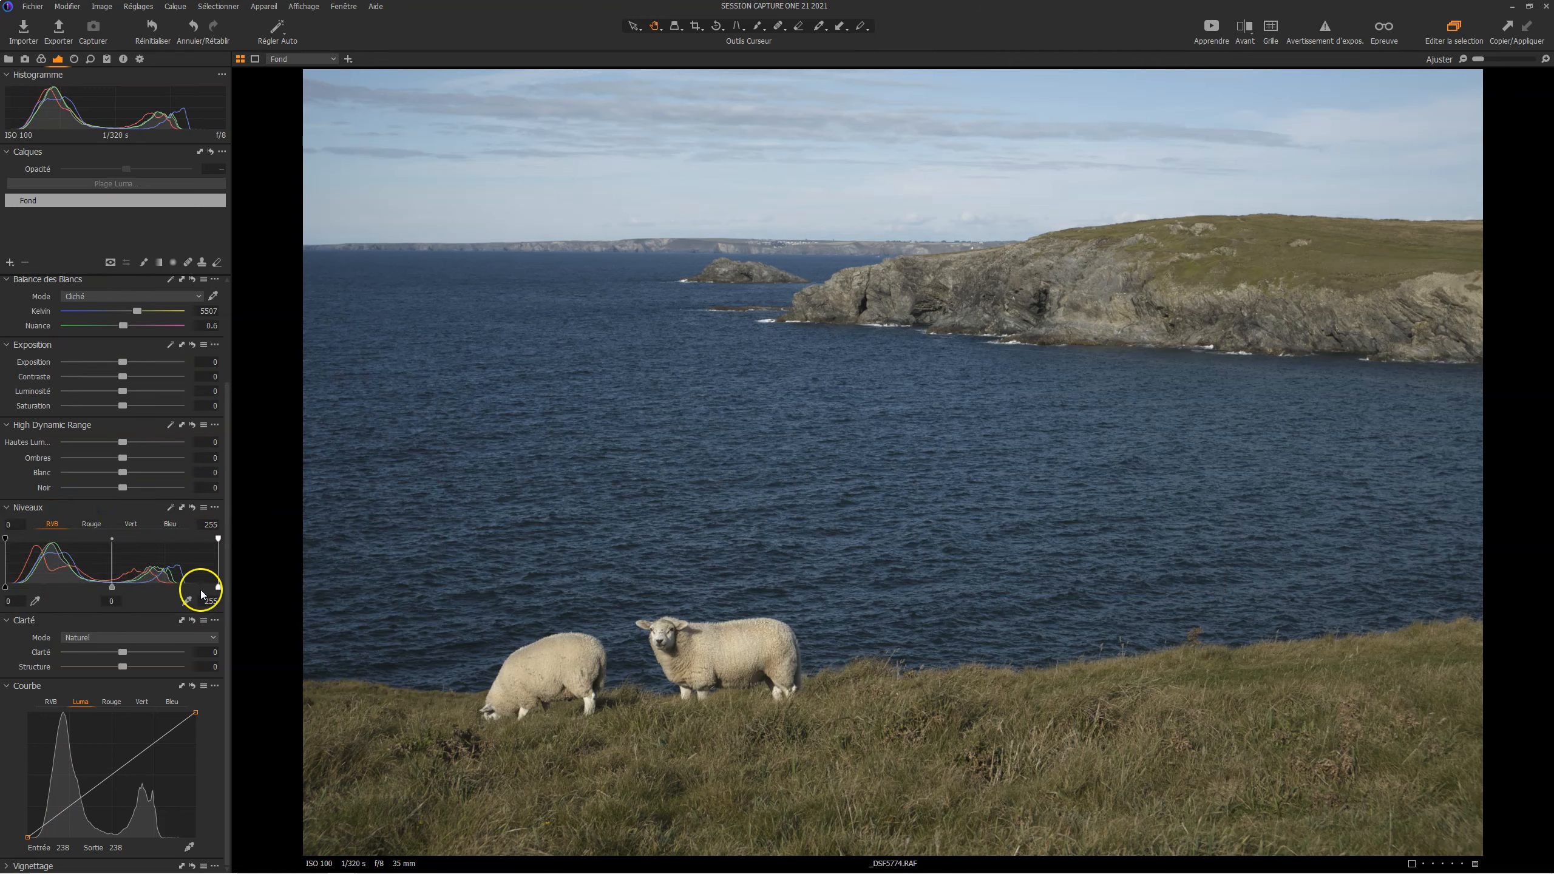
# Float the Courbe tool over the photo beside the sheep, enlarge it and show its RGB curve
pyautogui.moveTo(136, 687); pyautogui.dragTo(740, 486)
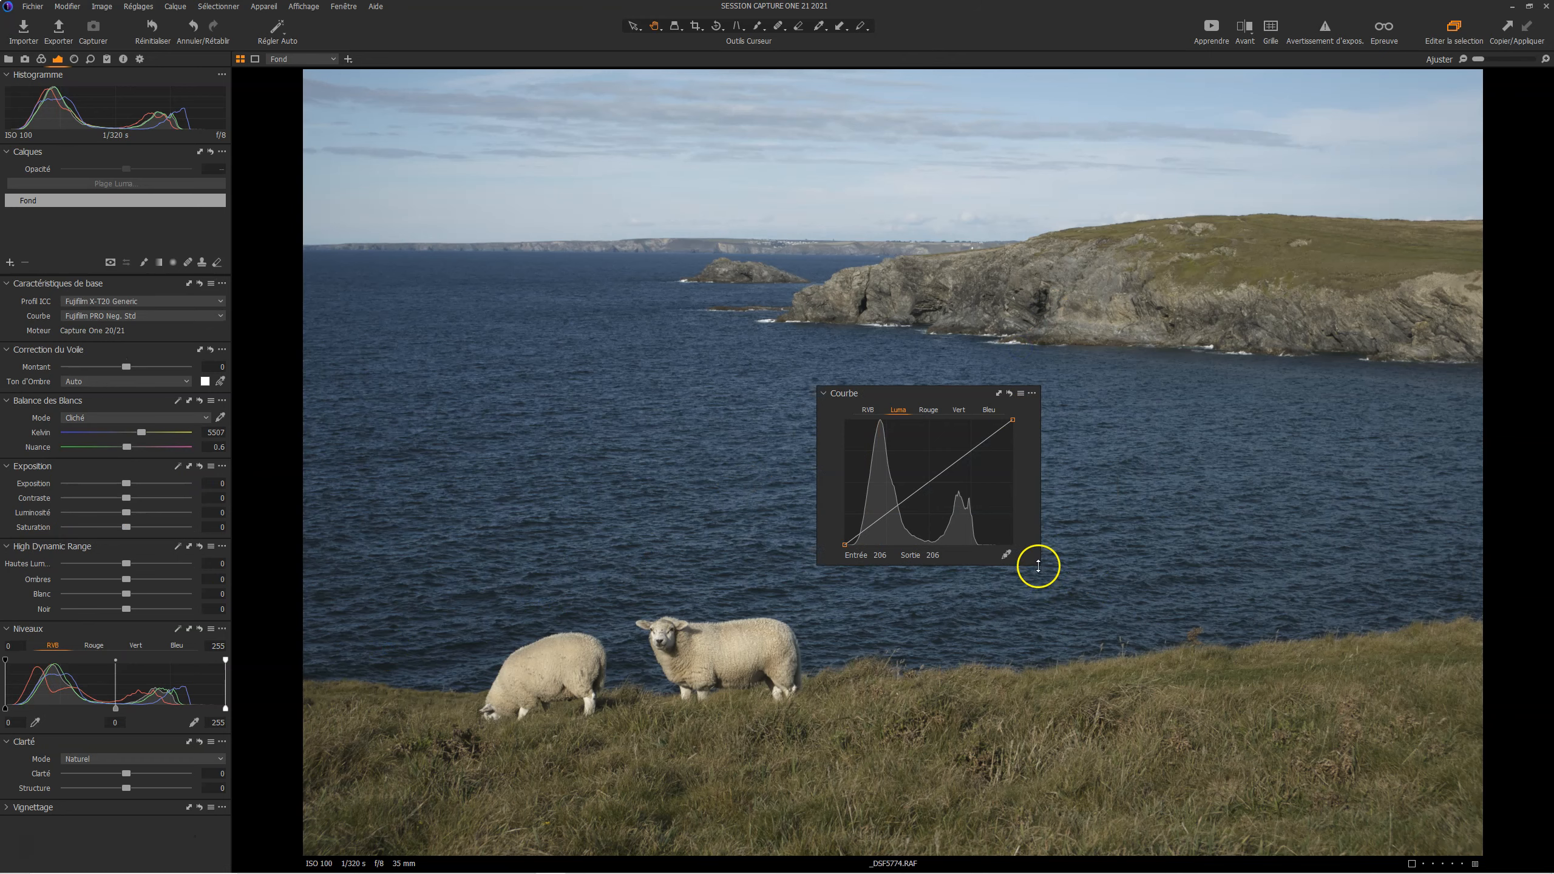
pyautogui.moveTo(1042, 566); pyautogui.dragTo(1291, 741)
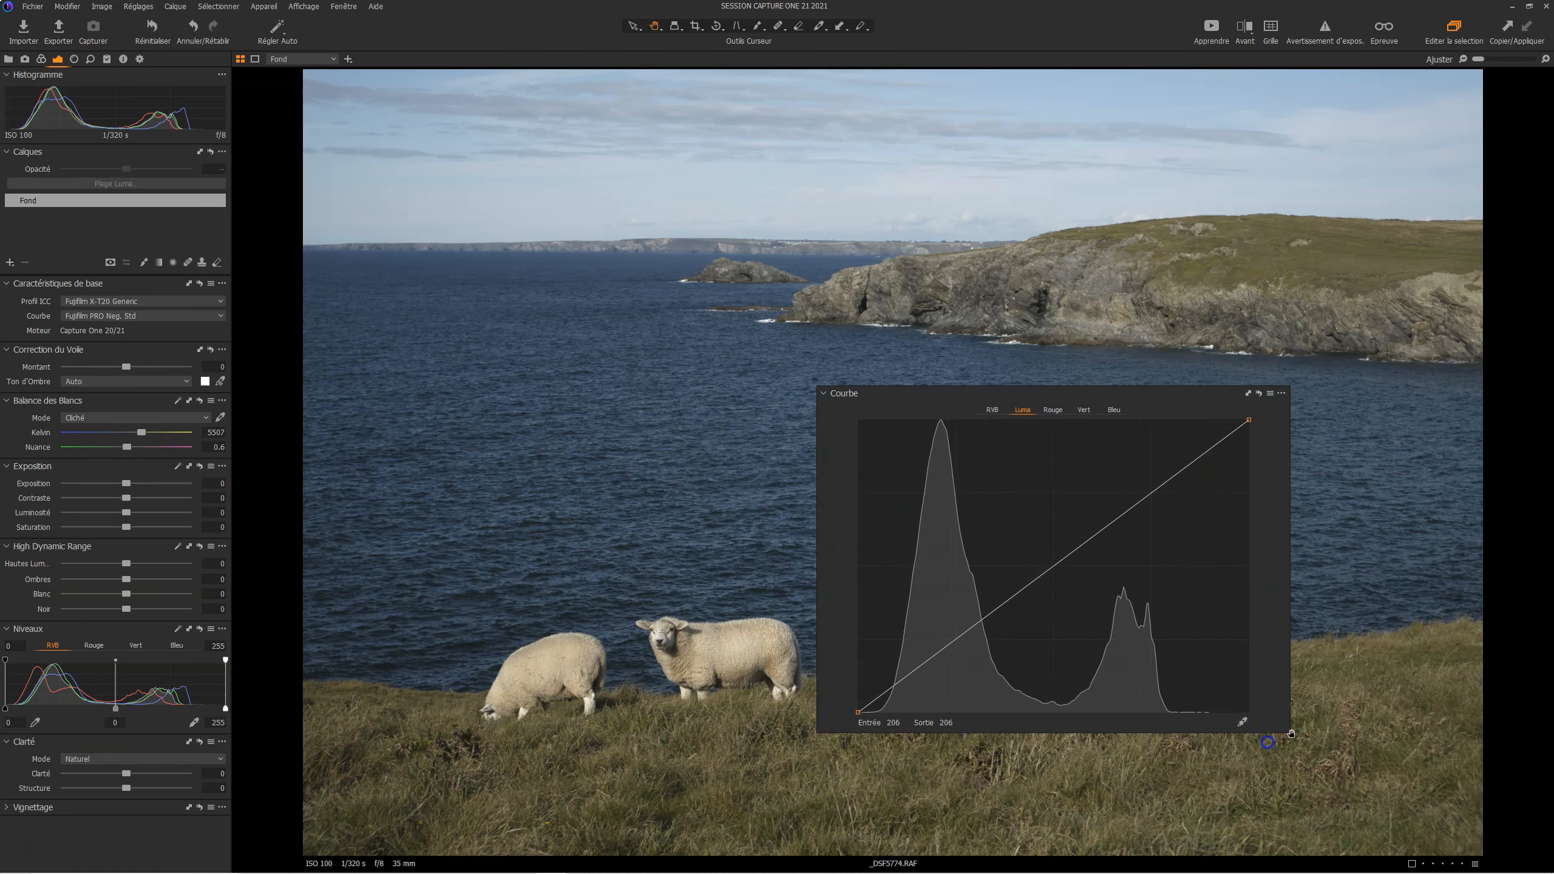
pyautogui.moveTo(1165, 403); pyautogui.dragTo(1275, 293)
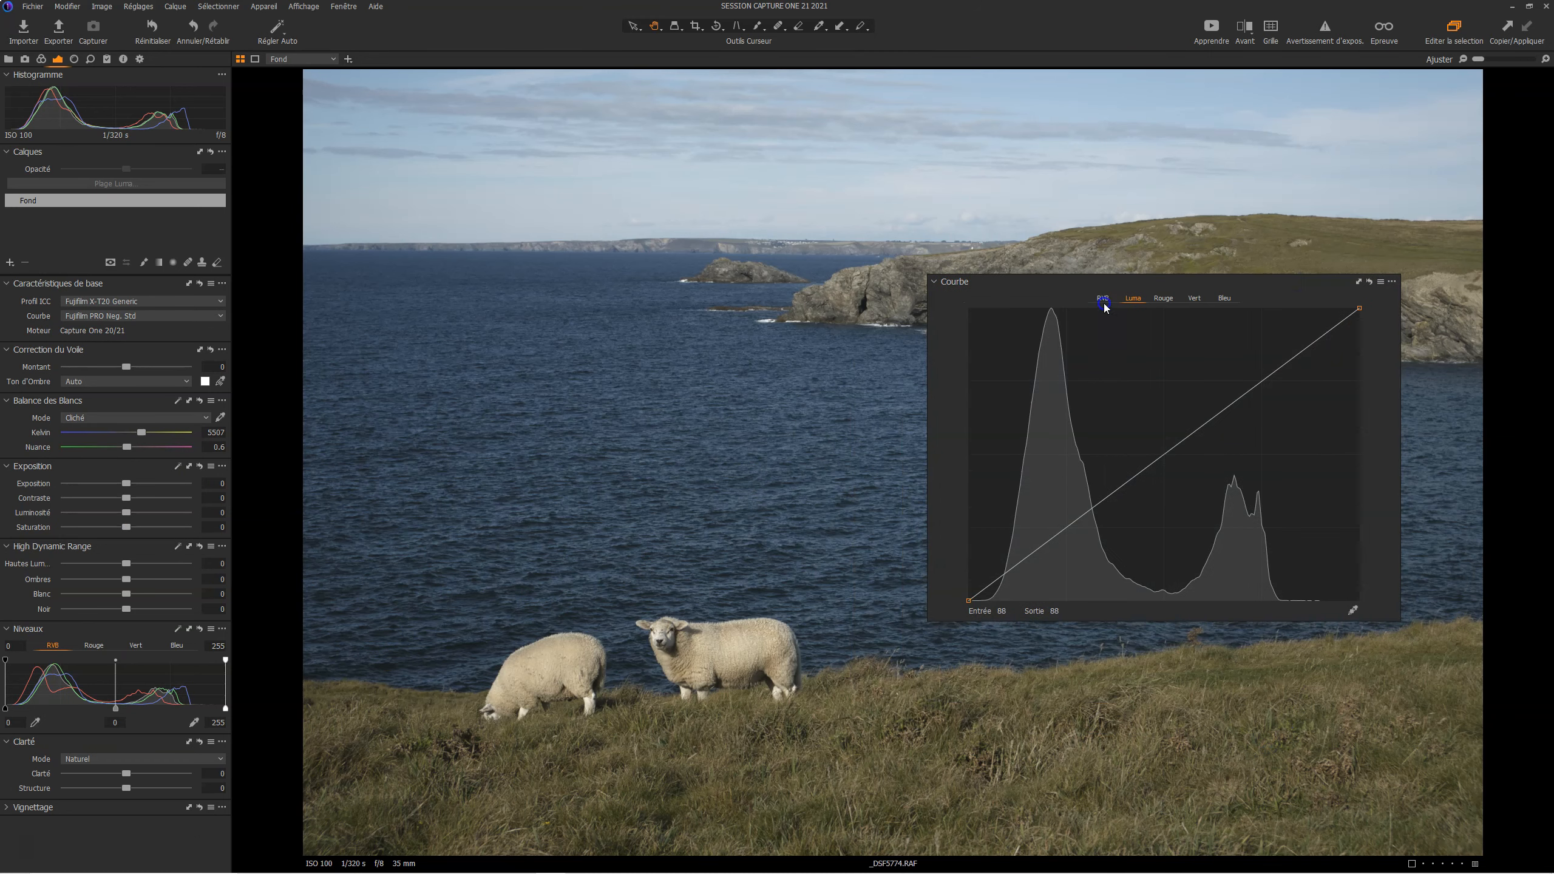
pyautogui.click(1102, 301)
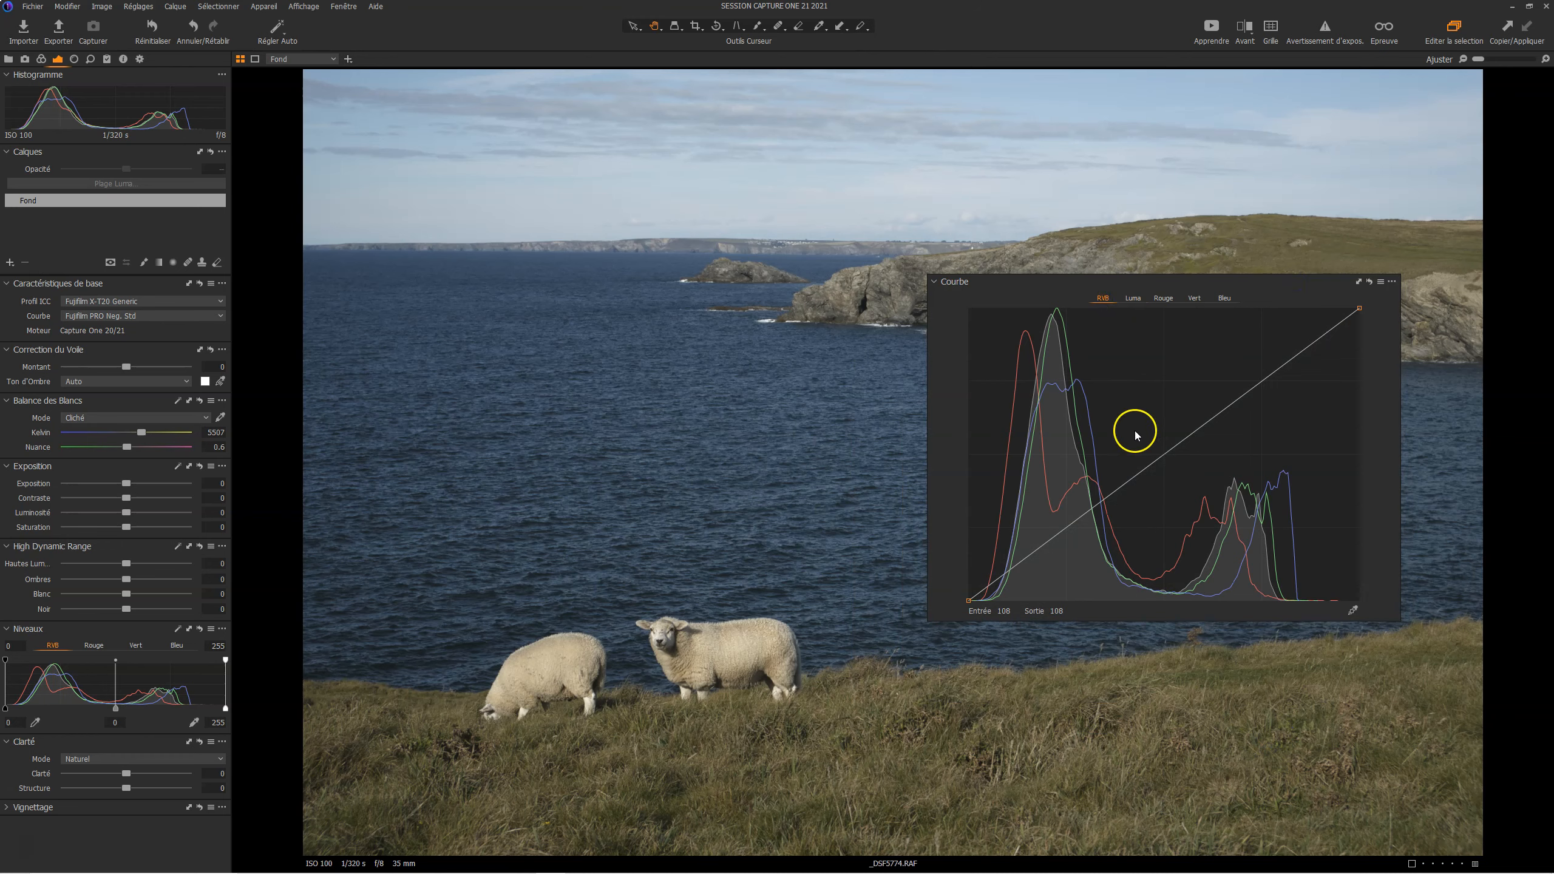
pyautogui.moveTo(1231, 276); pyautogui.dragTo(1259, 389)
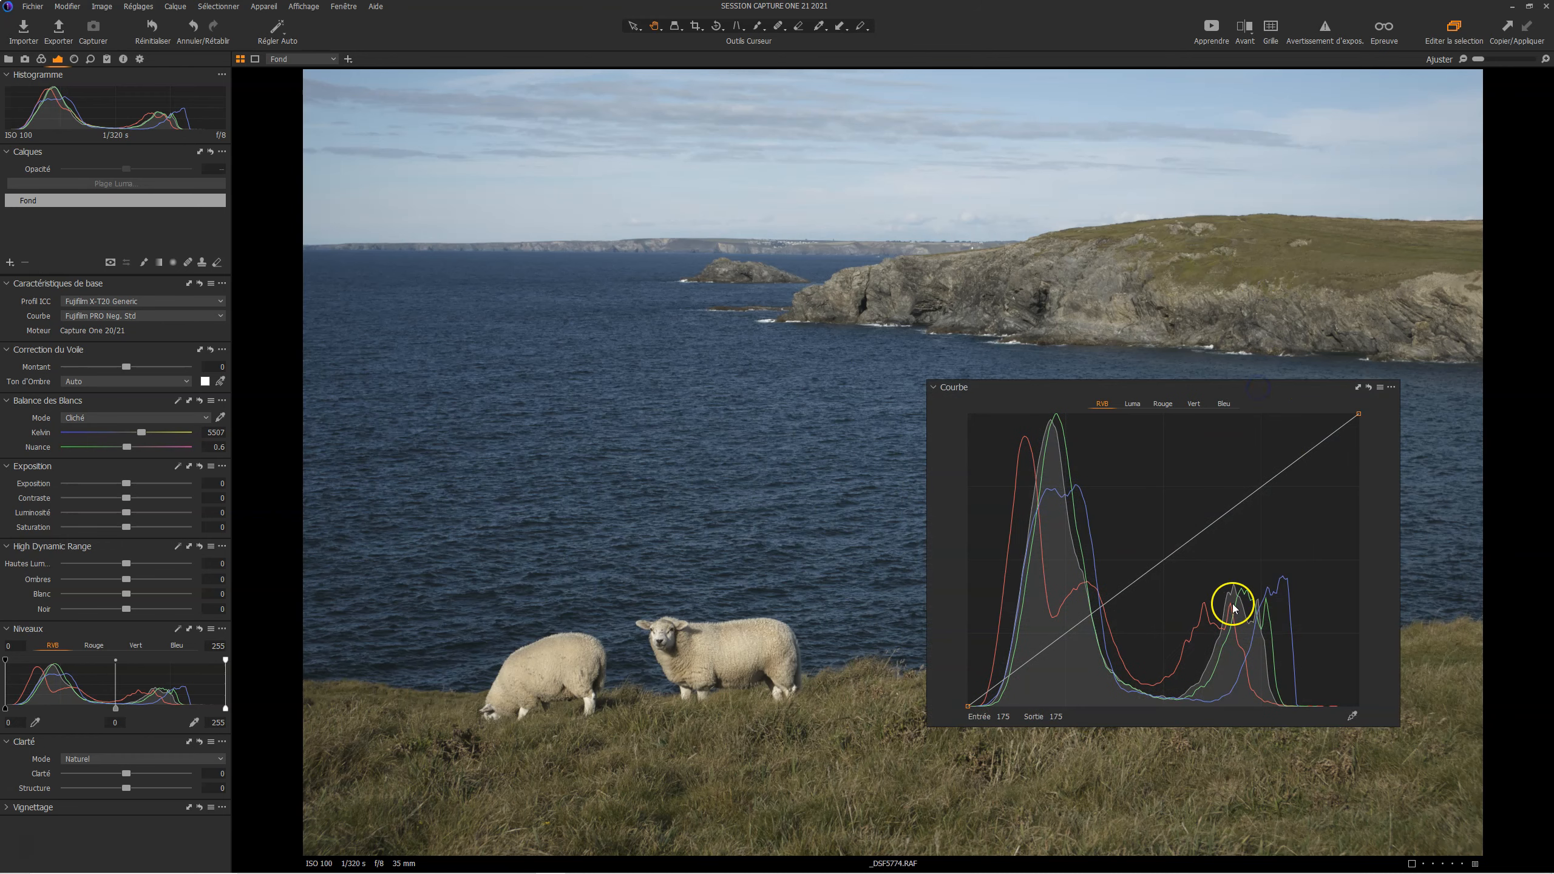
# Shape the RGB curve into a gentle S with a fixed midpoint, and compare the photo with and without it
pyautogui.click(1161, 562)
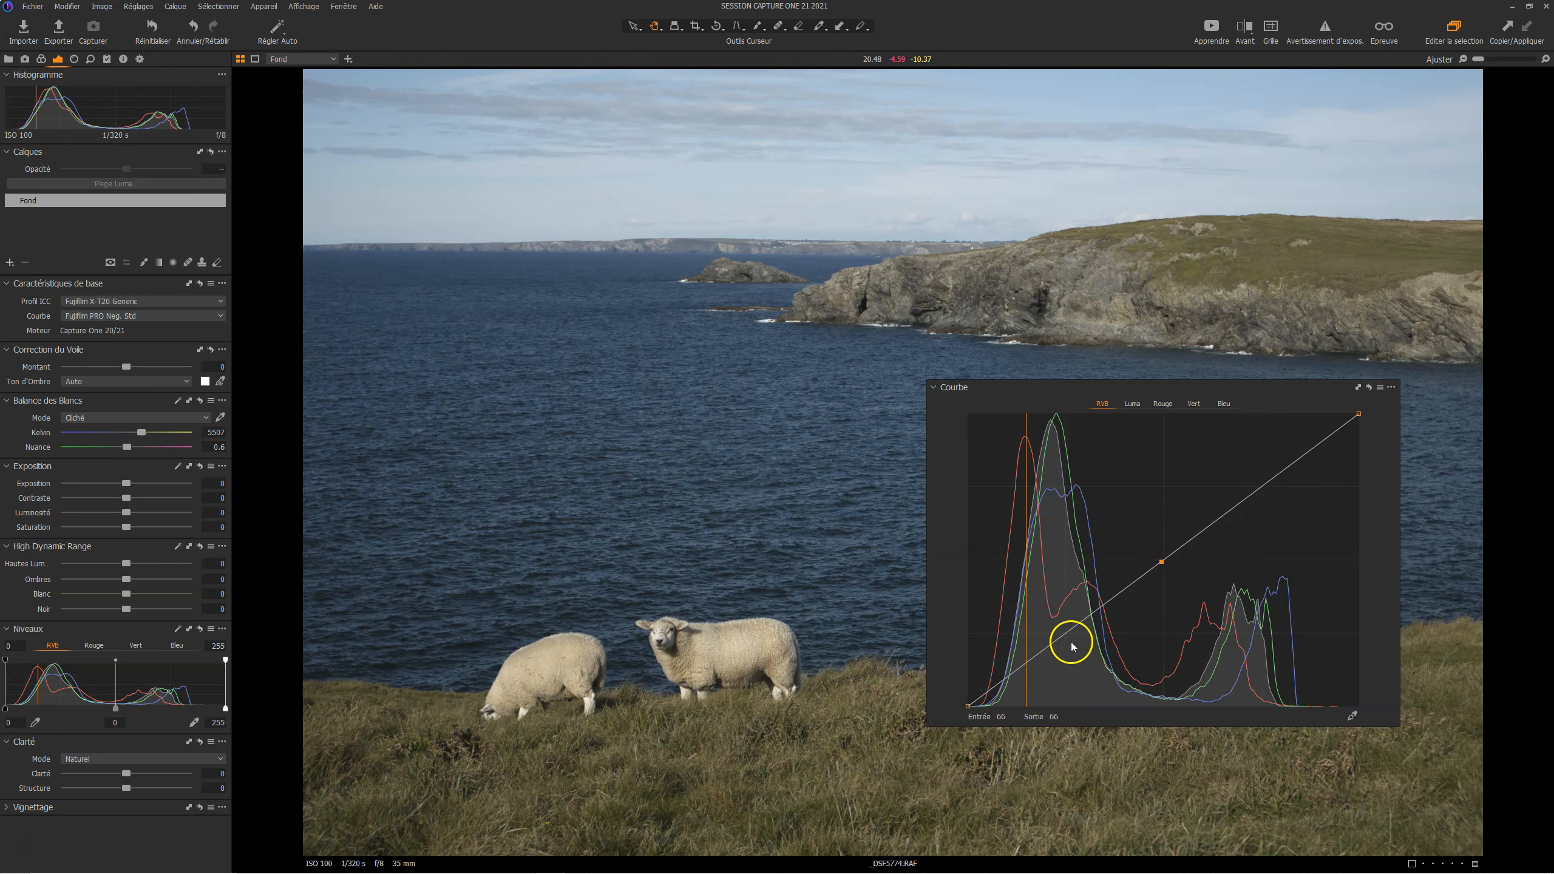
pyautogui.moveTo(1065, 636)
pyautogui.mouseDown()
pyautogui.moveTo(1058, 618)
pyautogui.moveTo(1068, 641)
pyautogui.mouseUp()
pyautogui.moveTo(1258, 485); pyautogui.dragTo(1255, 479)
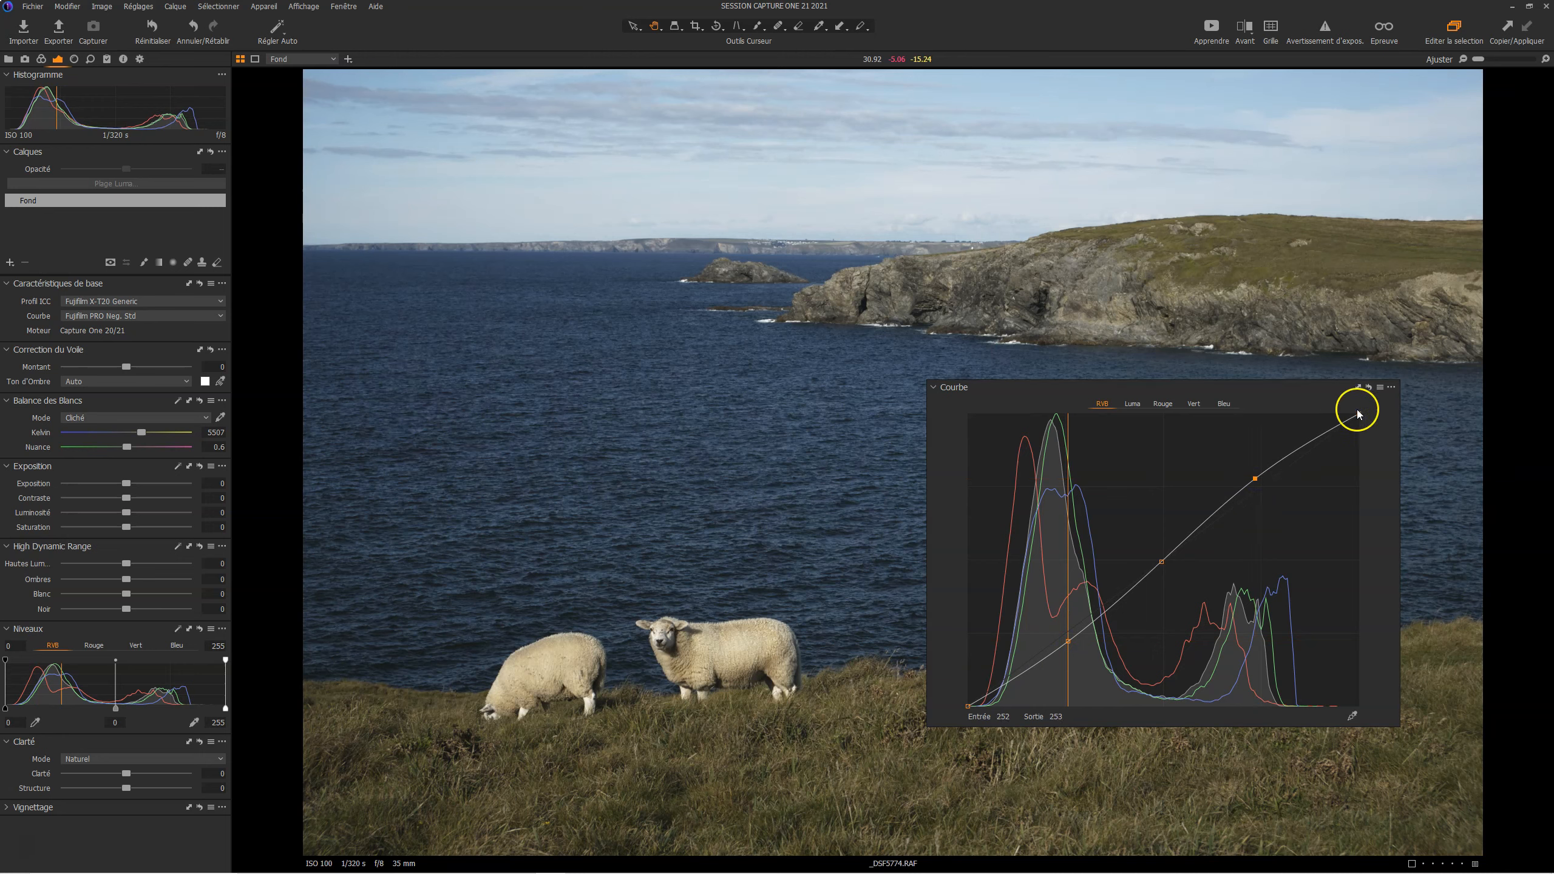
pyautogui.keyDown('alt'); pyautogui.click(1369, 387); pyautogui.keyUp('alt')
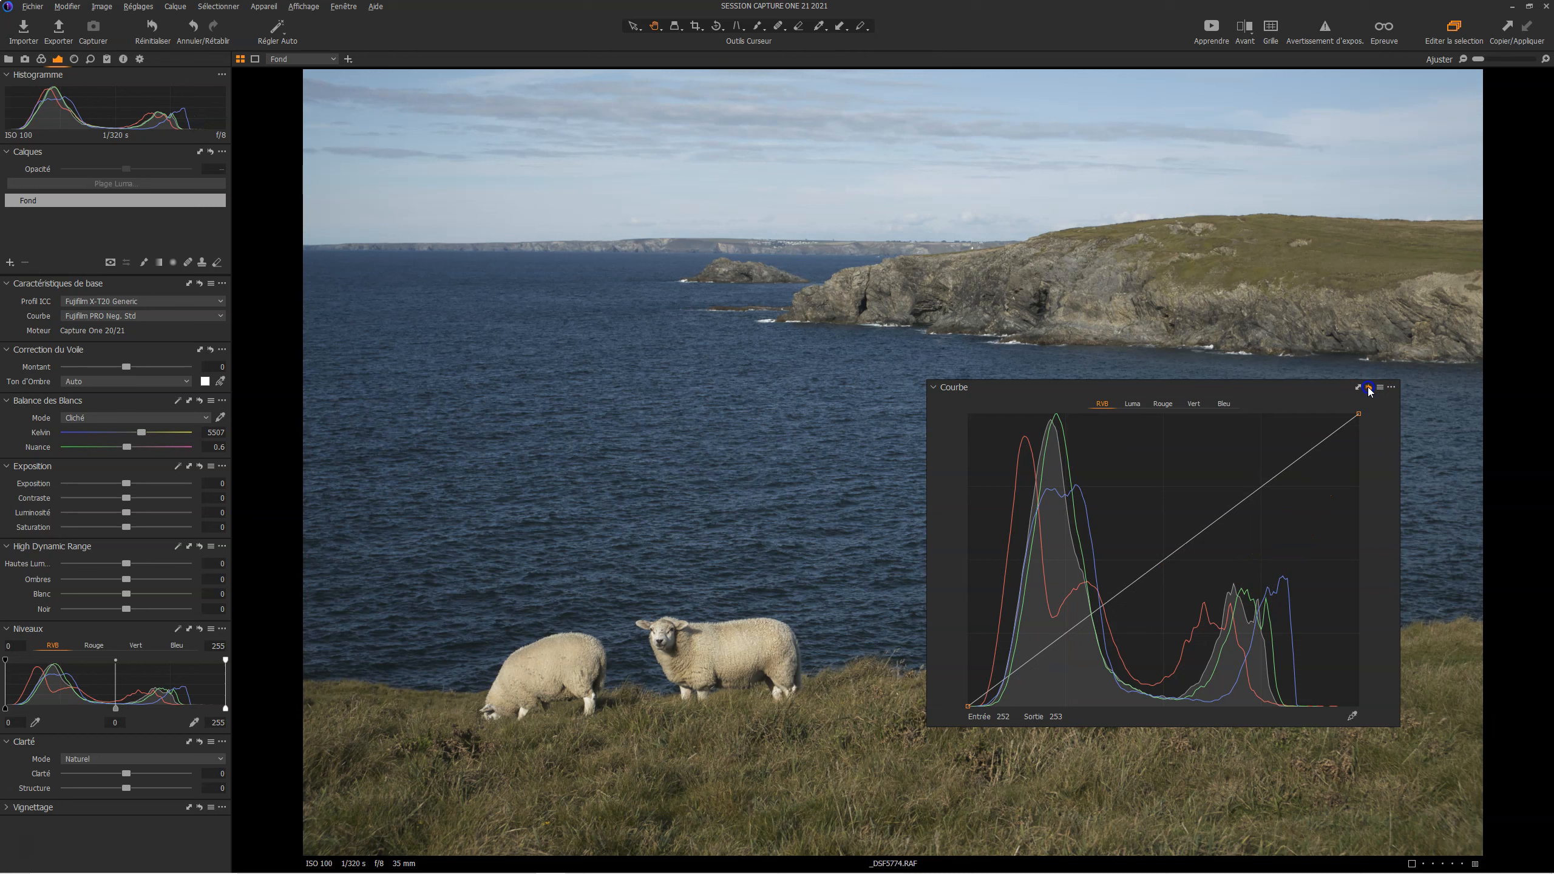
pyautogui.keyDown('alt'); pyautogui.click(1369, 387); pyautogui.keyUp('alt')
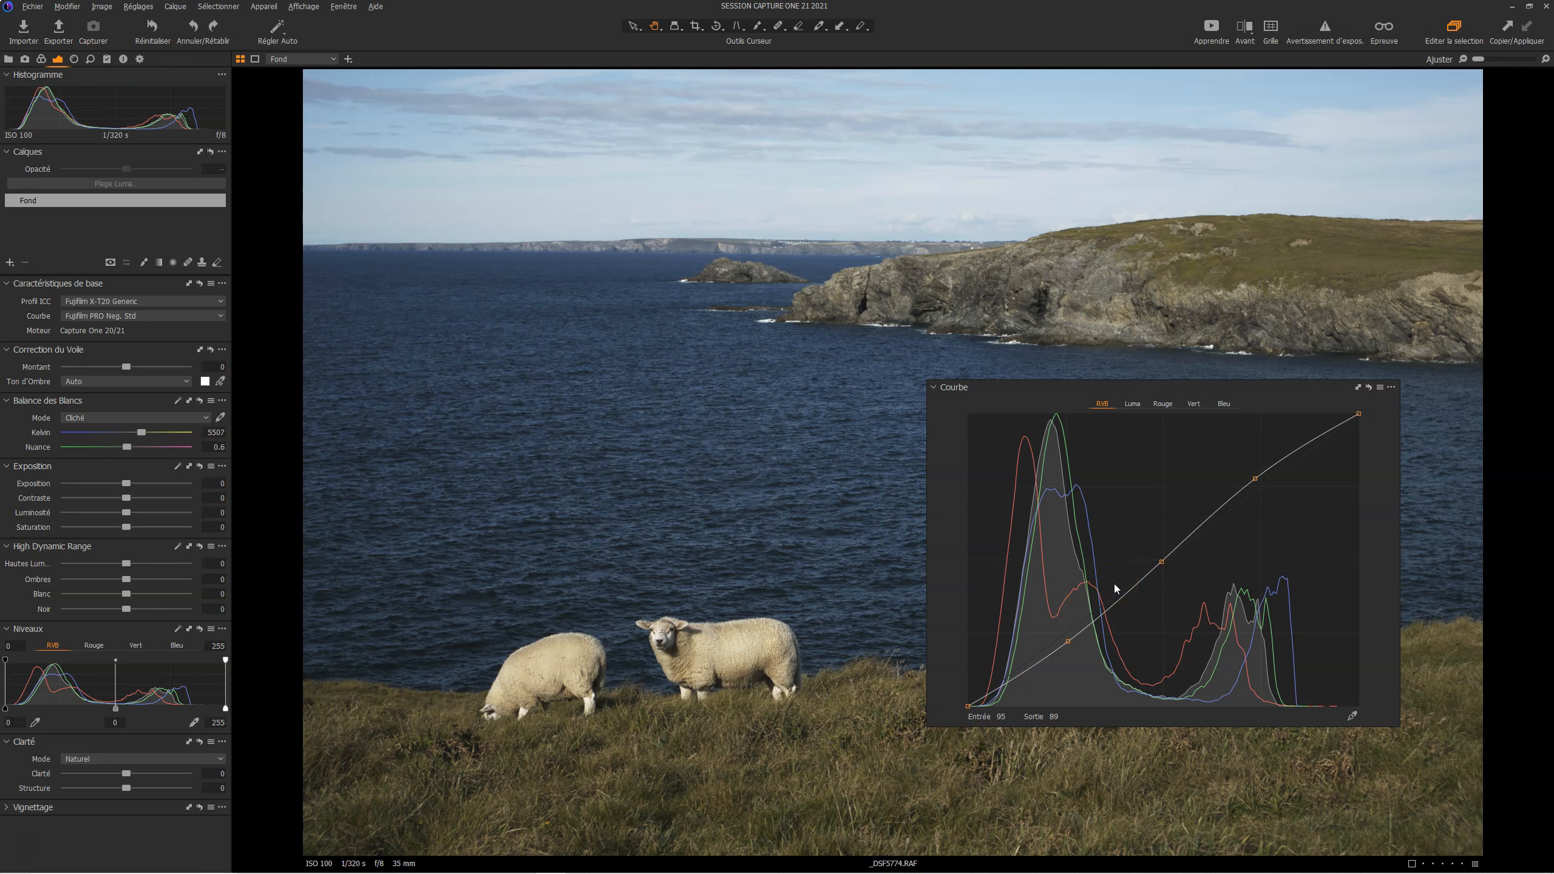
# Reset the RGB curve and build a gentle S on the Luma curve with a fixed midpoint, lowered shadows and raised highlights
pyautogui.click(1369, 389)
pyautogui.click(1132, 405)
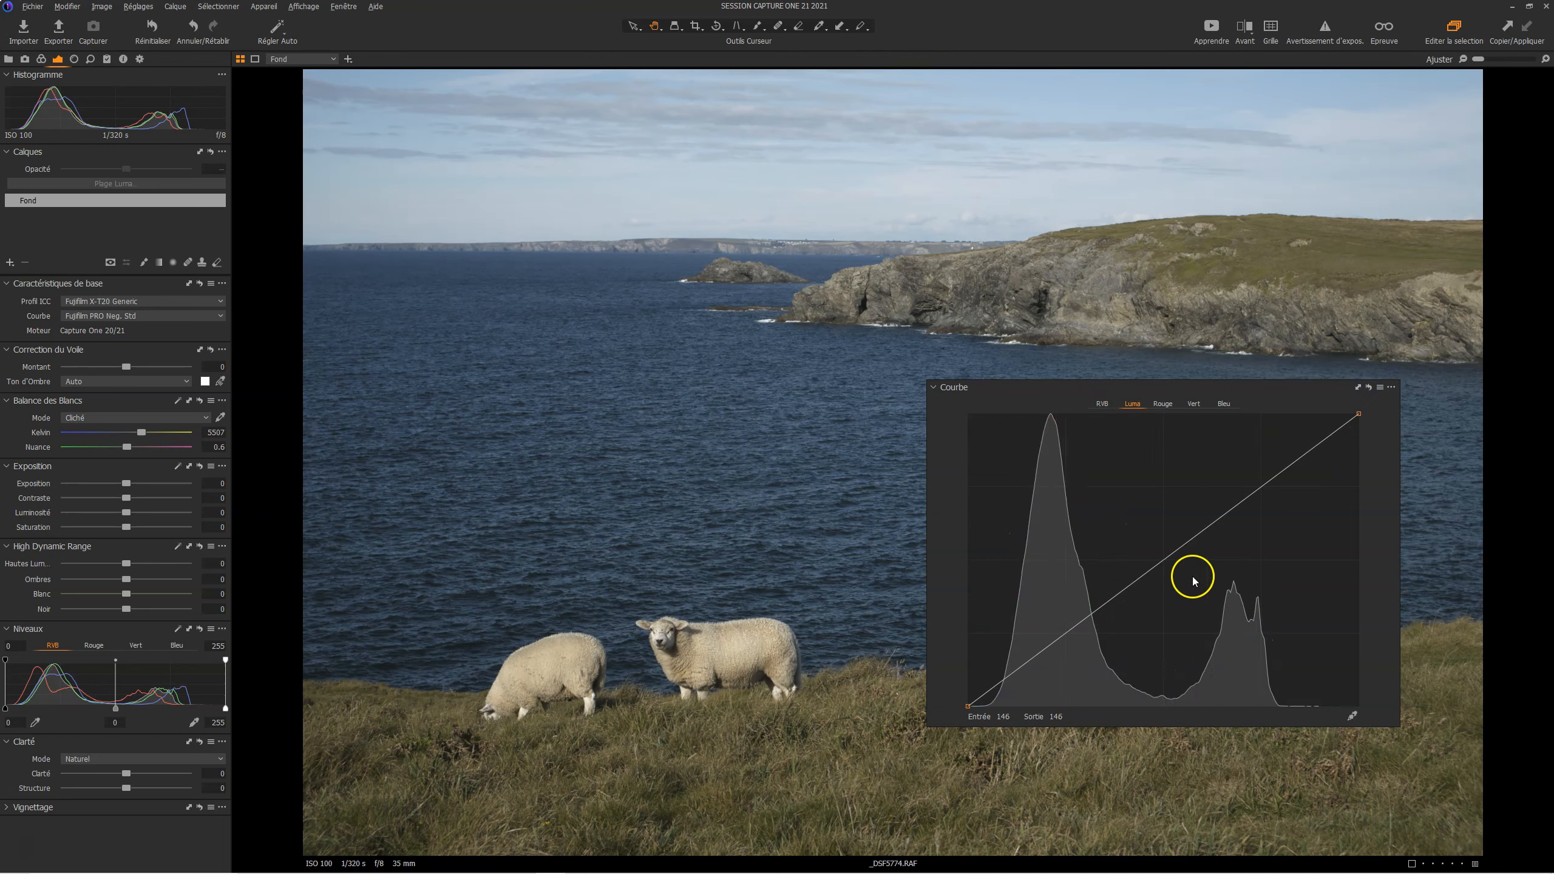
pyautogui.click(1163, 562)
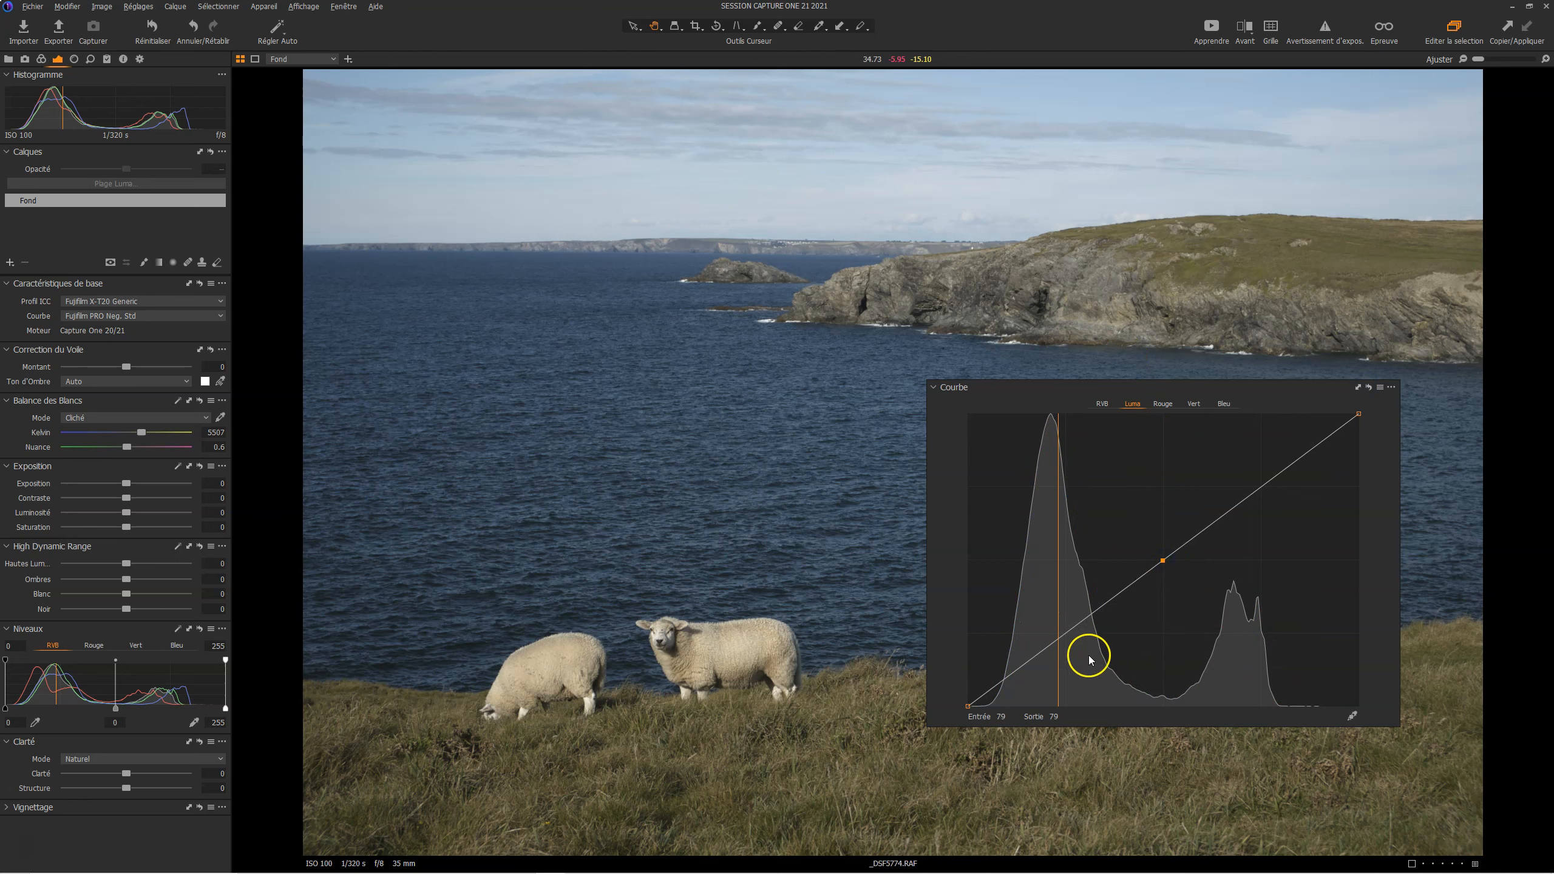
pyautogui.moveTo(1067, 633); pyautogui.dragTo(1070, 639)
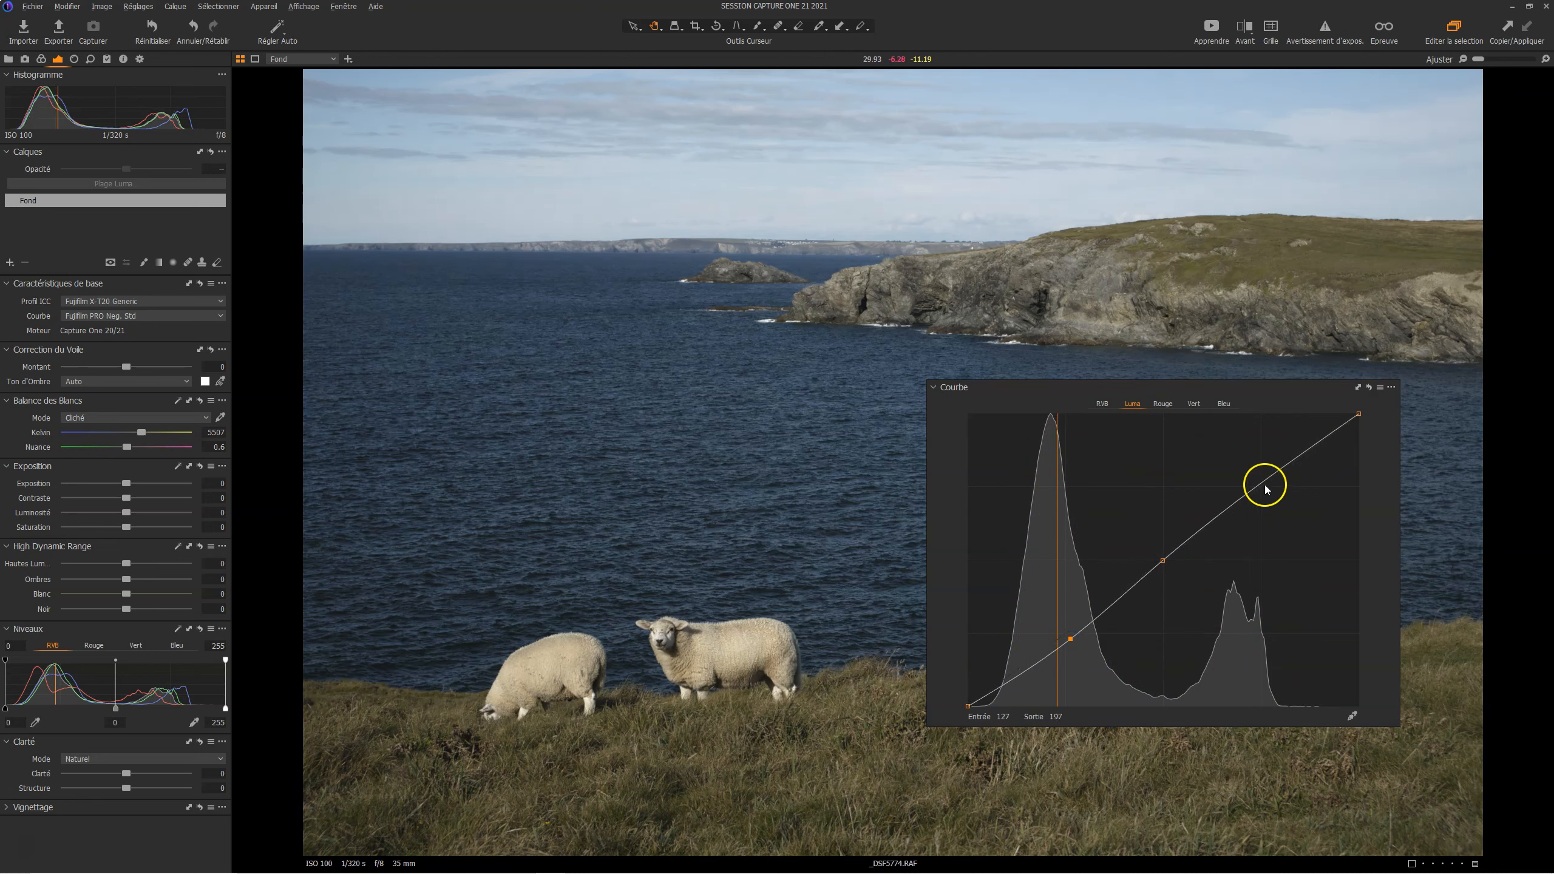
pyautogui.moveTo(1264, 488)
pyautogui.mouseDown()
pyautogui.moveTo(1259, 462)
pyautogui.moveTo(1257, 476)
pyautogui.mouseUp()
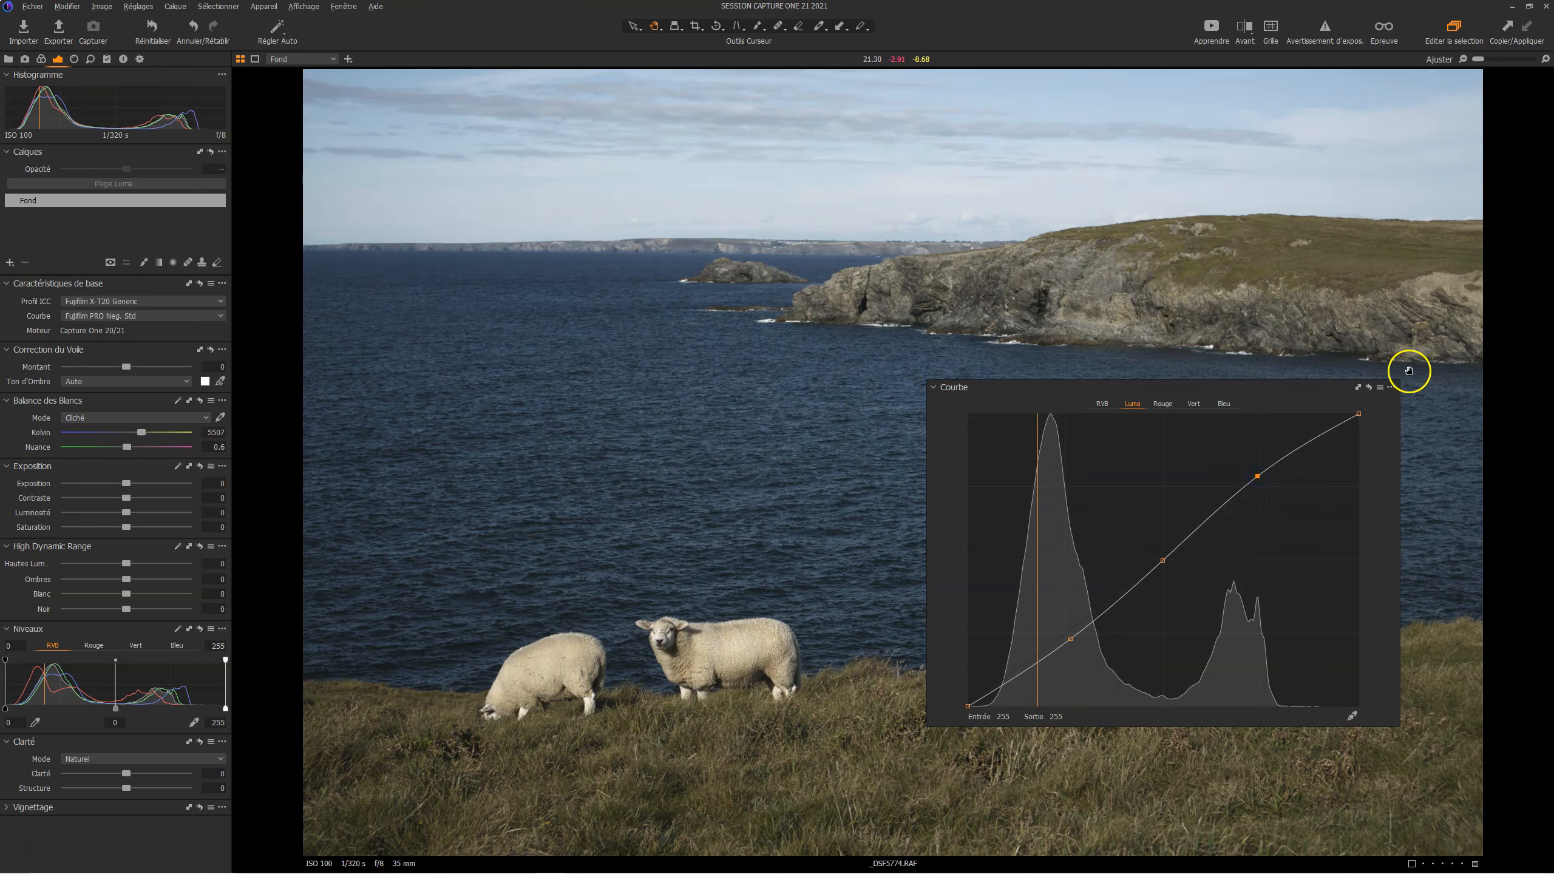
# Compare the photo with and without the Luma curve, and strengthen its S by lowering the shadow point and raising the highlight point
pyautogui.click(1369, 388)
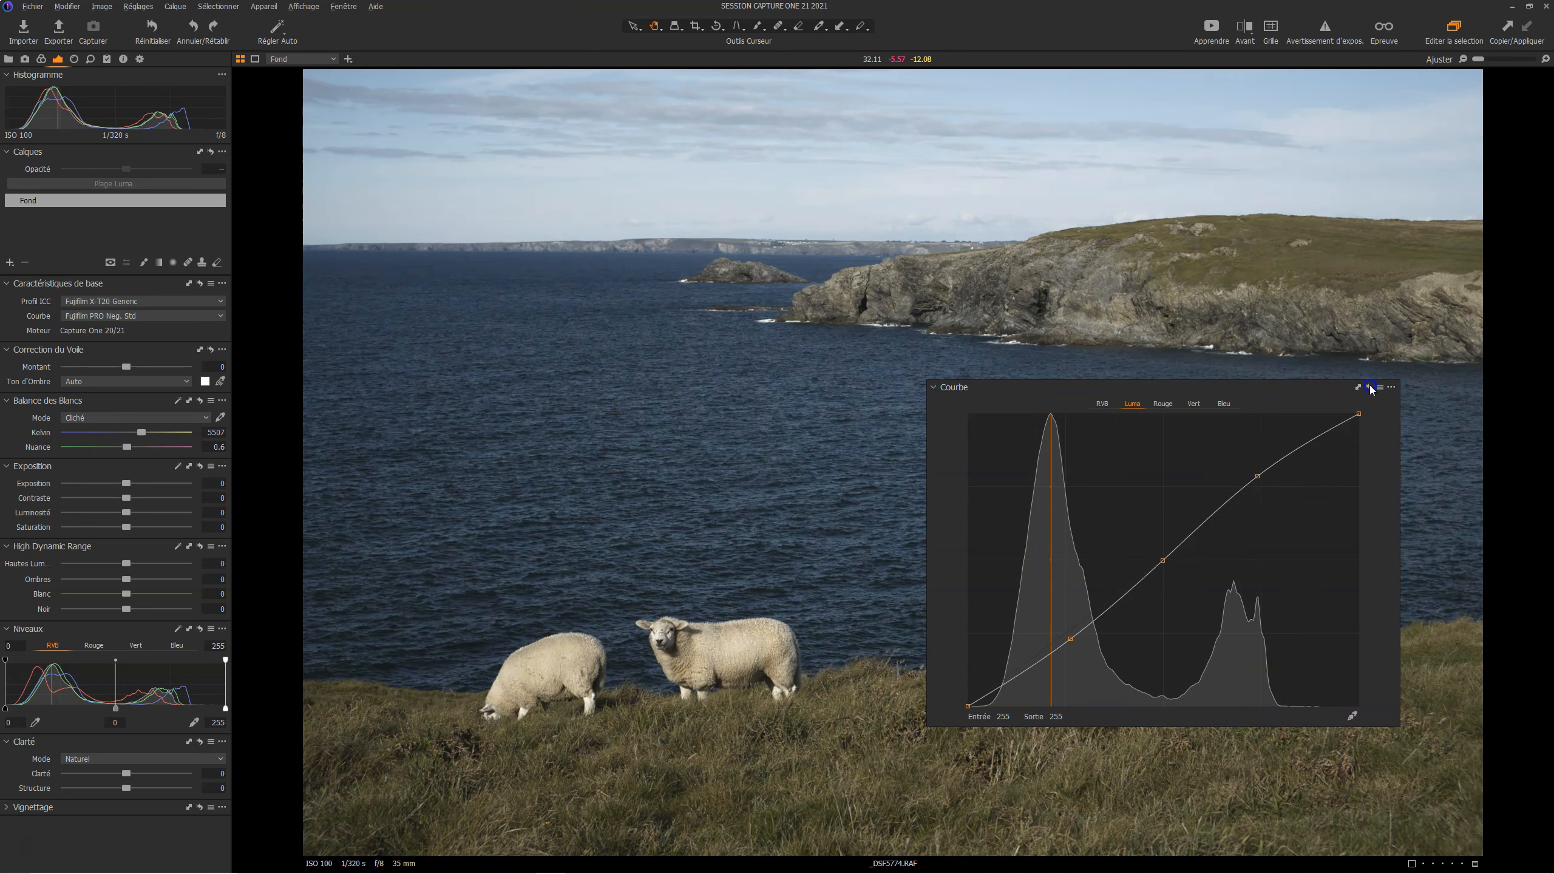
pyautogui.click(1369, 387)
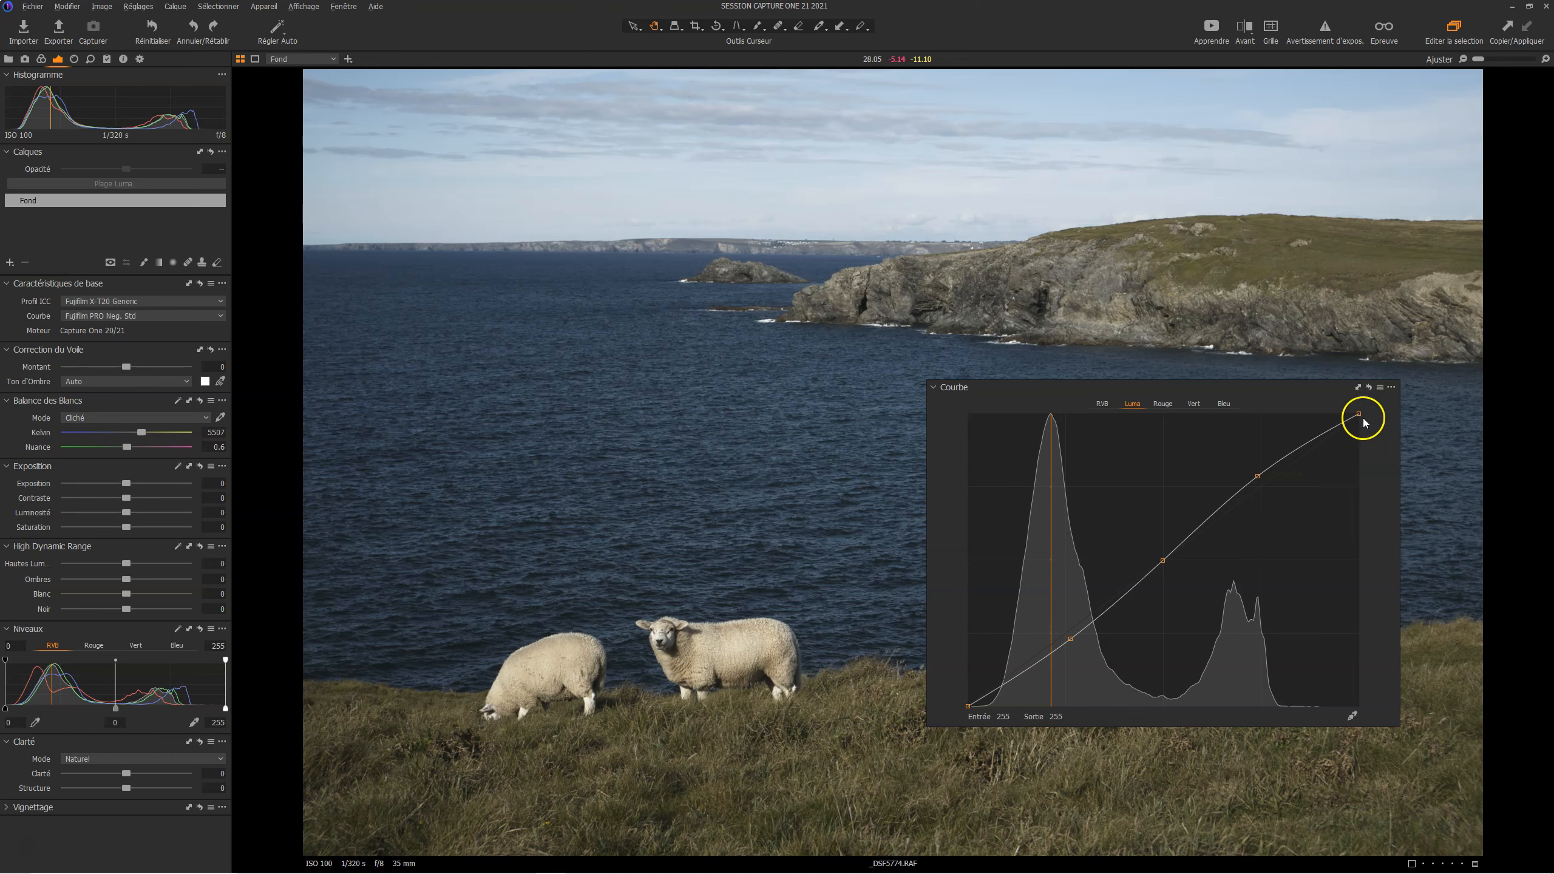
pyautogui.click(1369, 387)
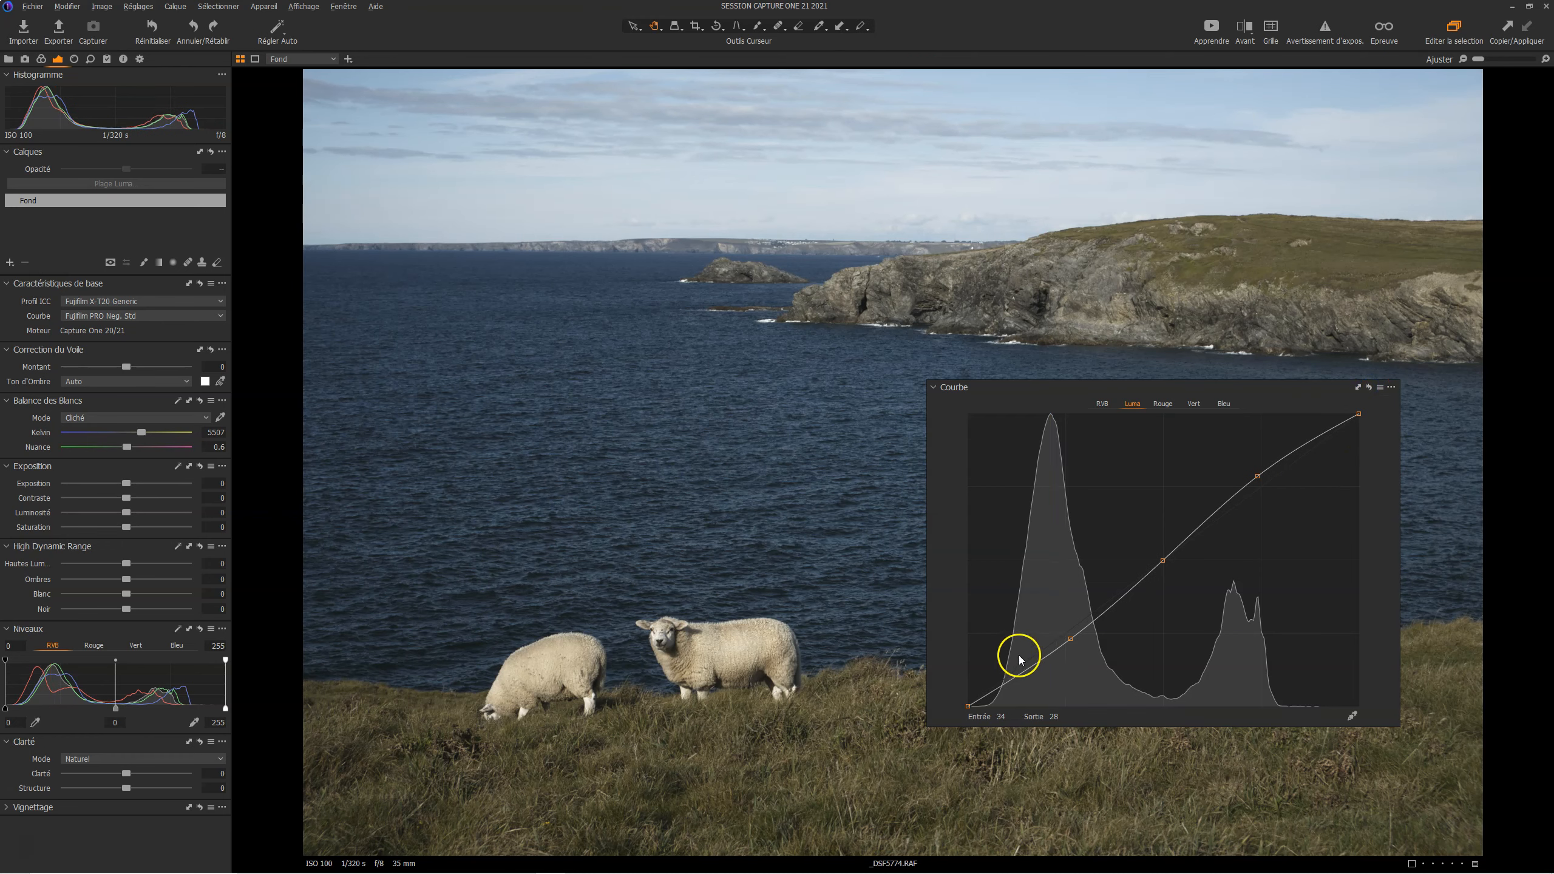
pyautogui.click(1070, 639)
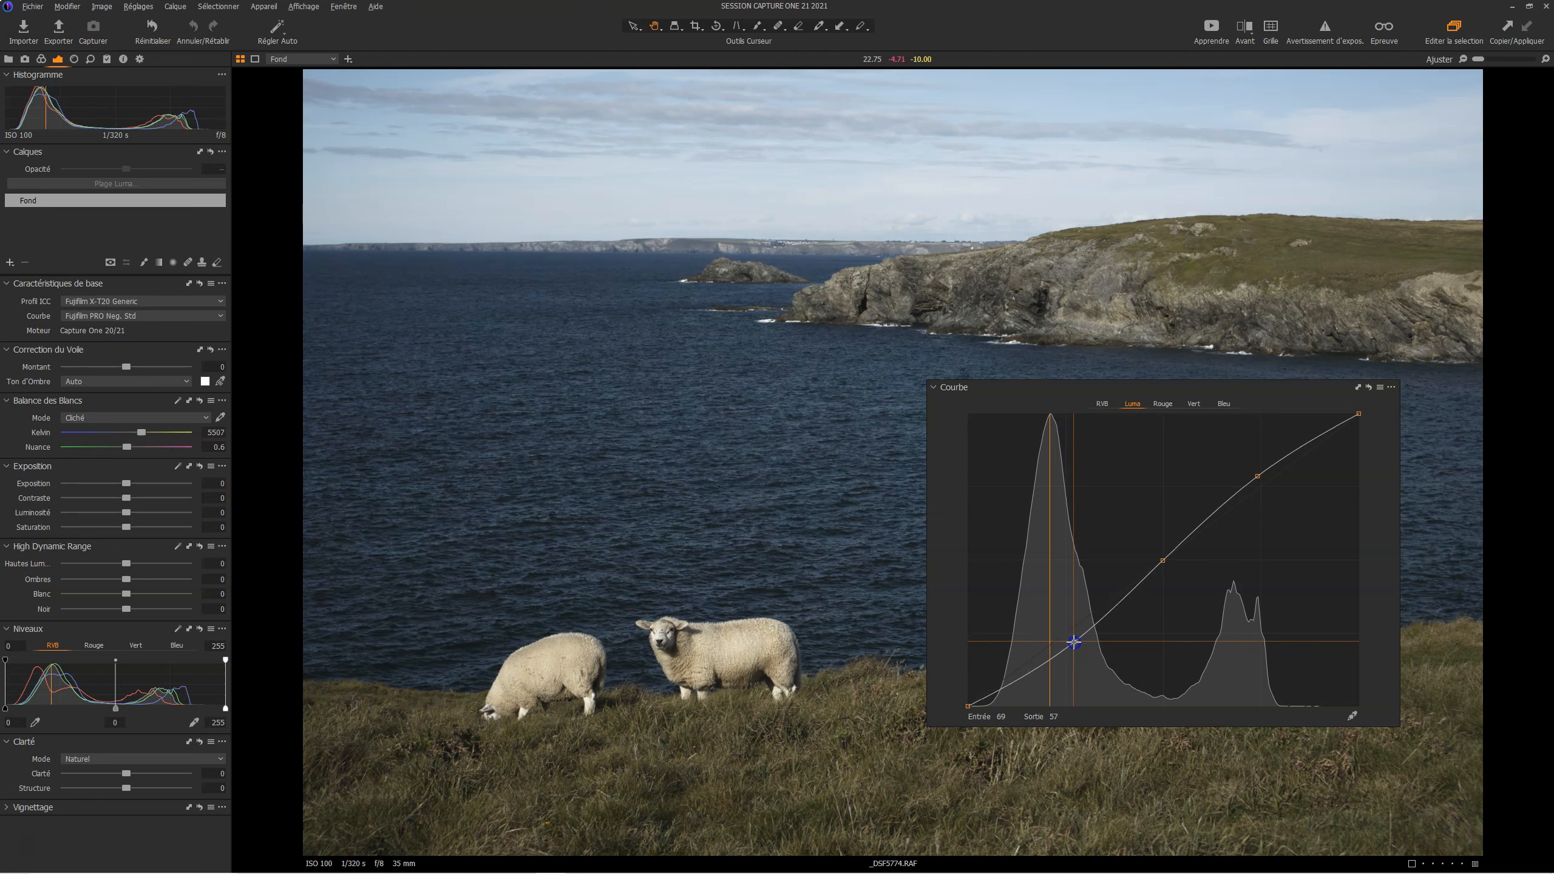
pyautogui.moveTo(1255, 473); pyautogui.dragTo(1249, 468)
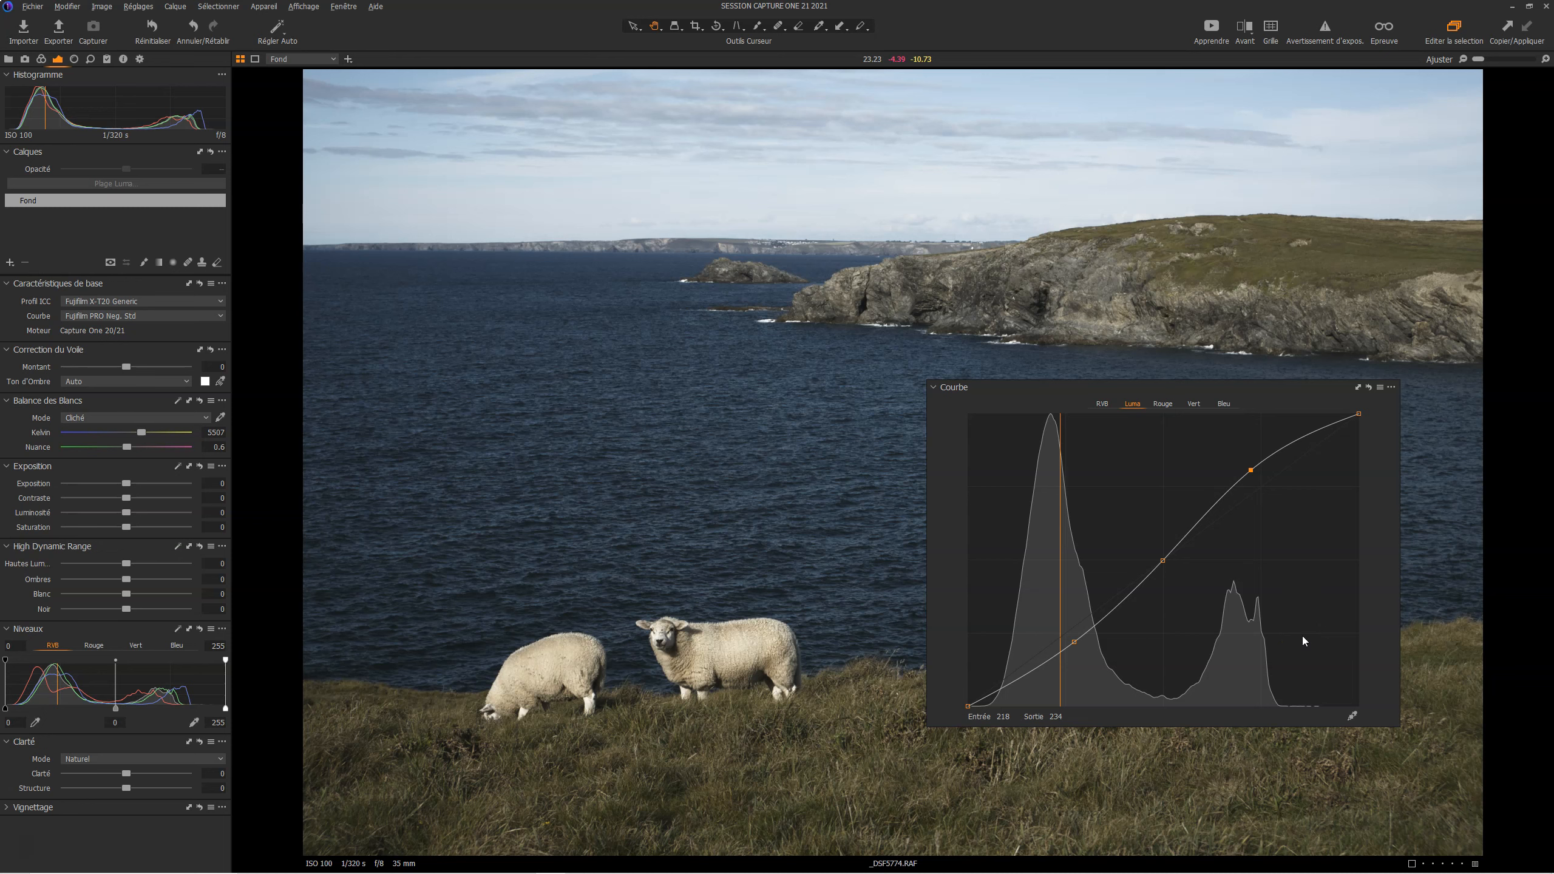
# Reset the Luma curve and dock the Courbe tool in the tool column between Niveaux and Clarté
pyautogui.click(1371, 389)
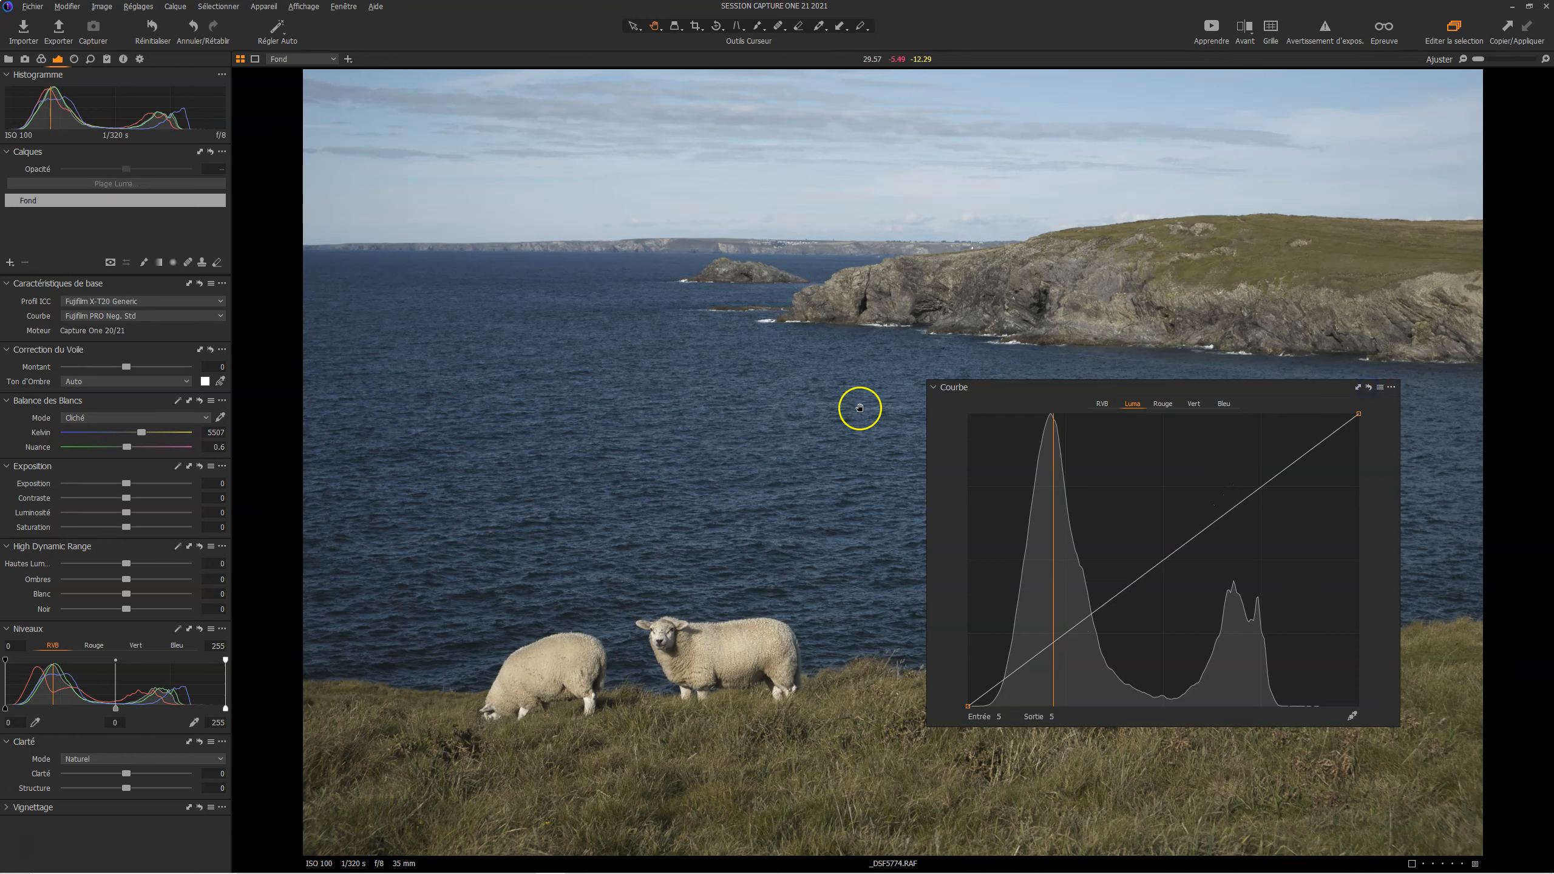
pyautogui.moveTo(1242, 392); pyautogui.dragTo(217, 623)
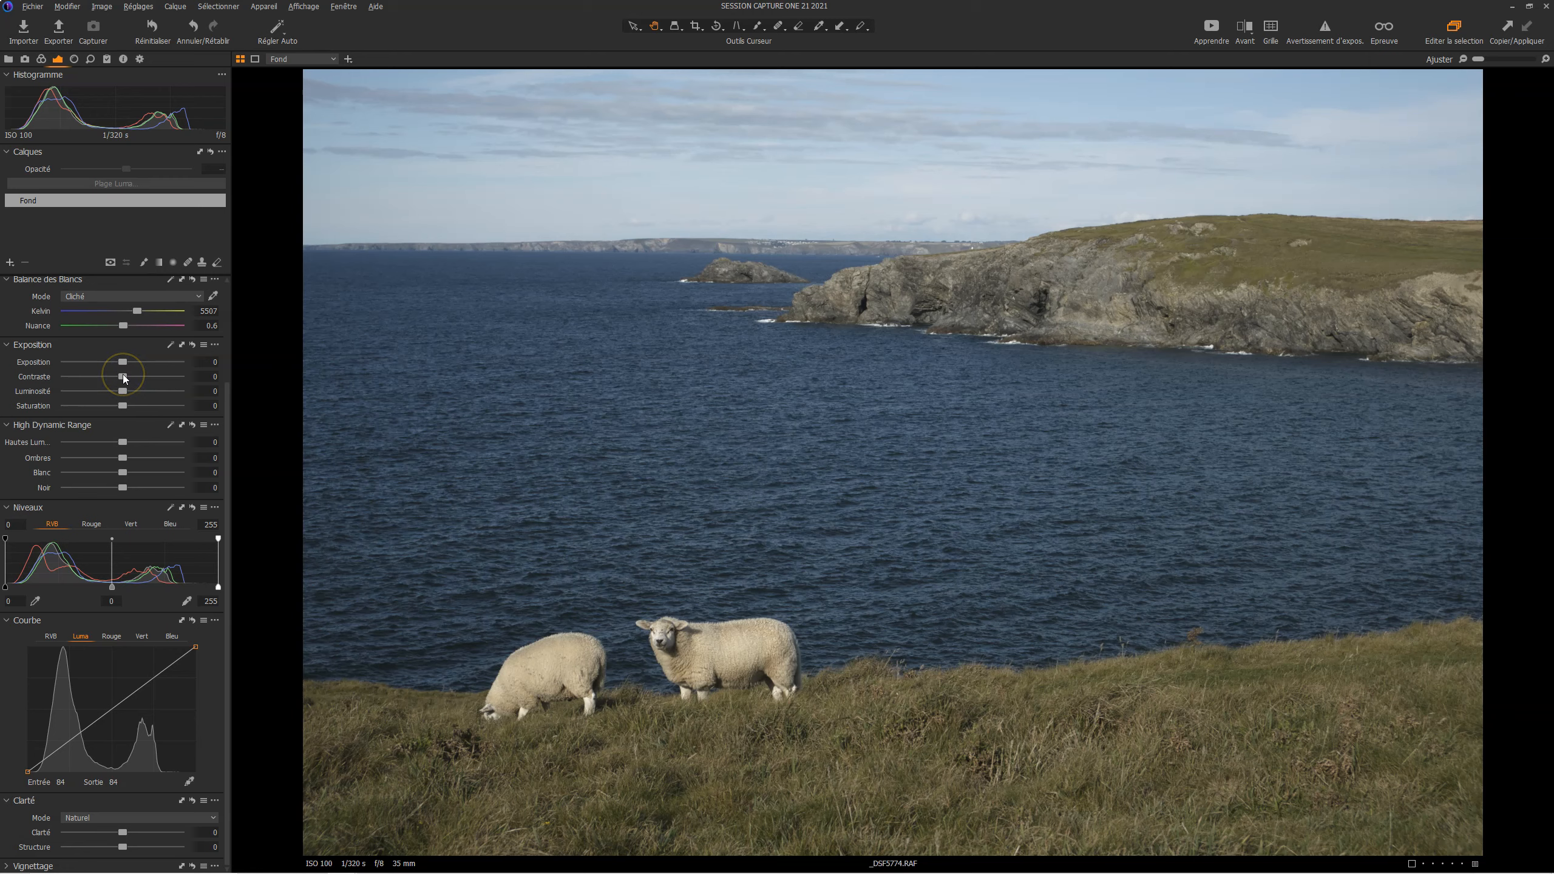
# Try a Contraste value of 31 in Exposition and reset it
pyautogui.moveTo(124, 378); pyautogui.dragTo(157, 380)
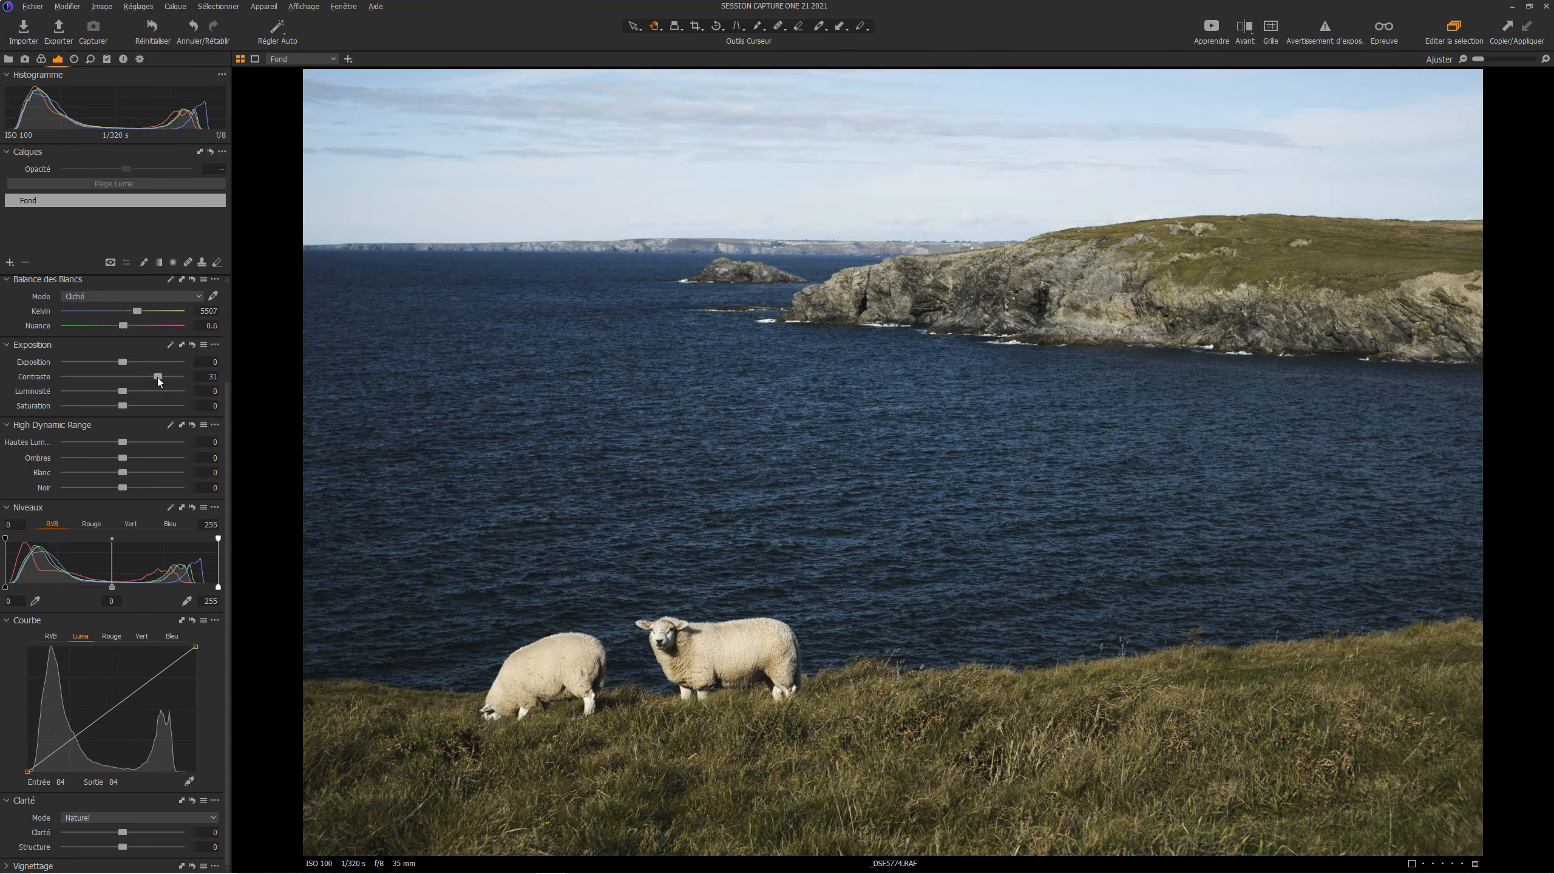
pyautogui.doubleClick(157, 375)
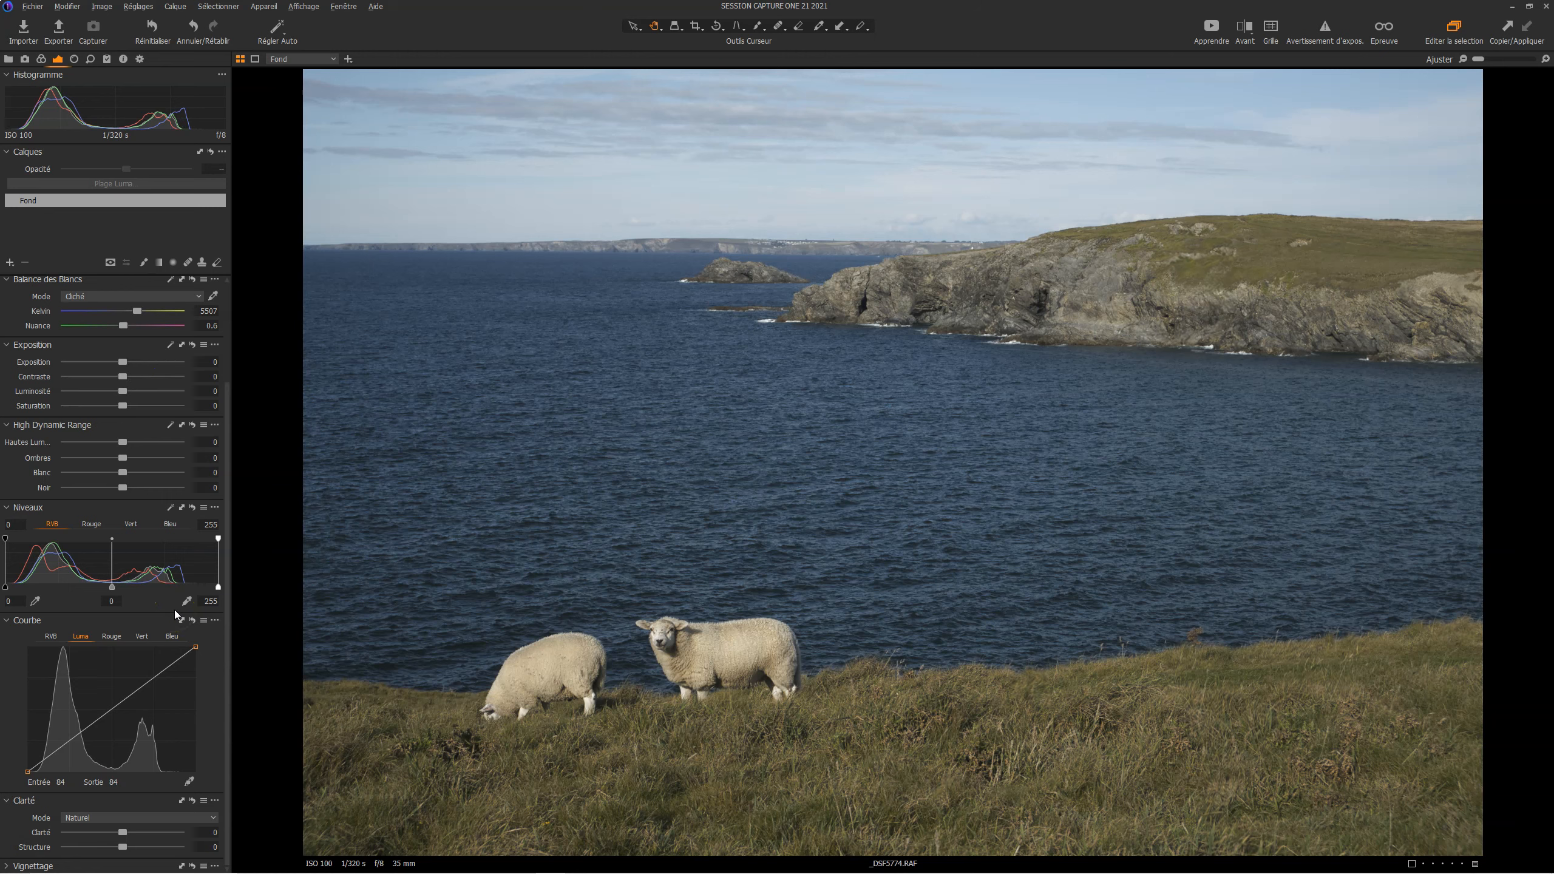
# Shape the RGB curve into an S with a midpoint, lowered shadows and raised highlights
pyautogui.scroll(1, 175, 609)
pyautogui.click(51, 667)
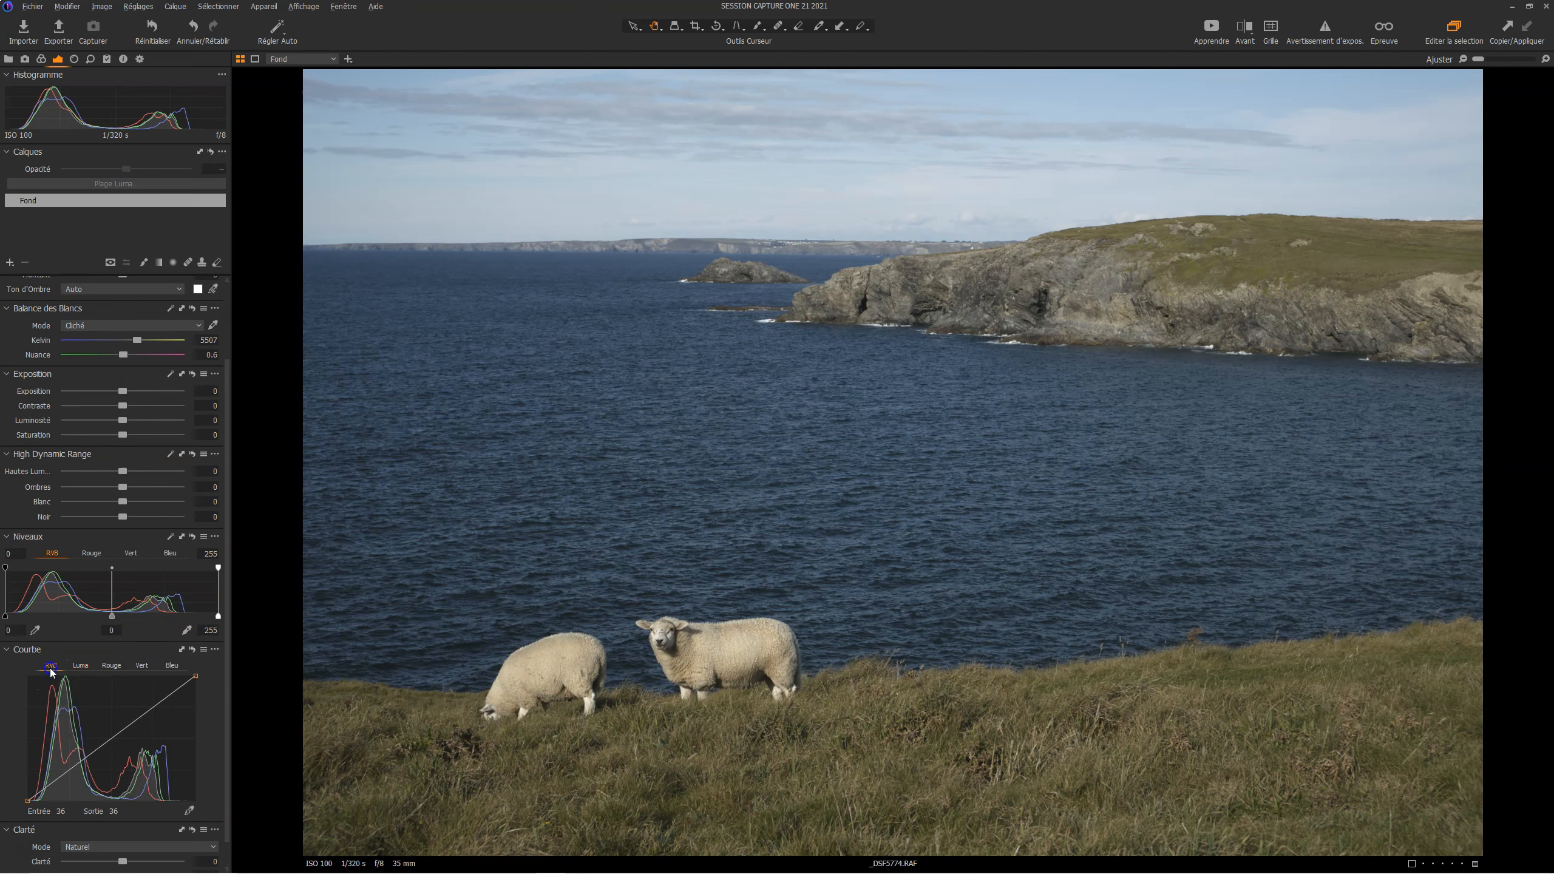
pyautogui.click(110, 736)
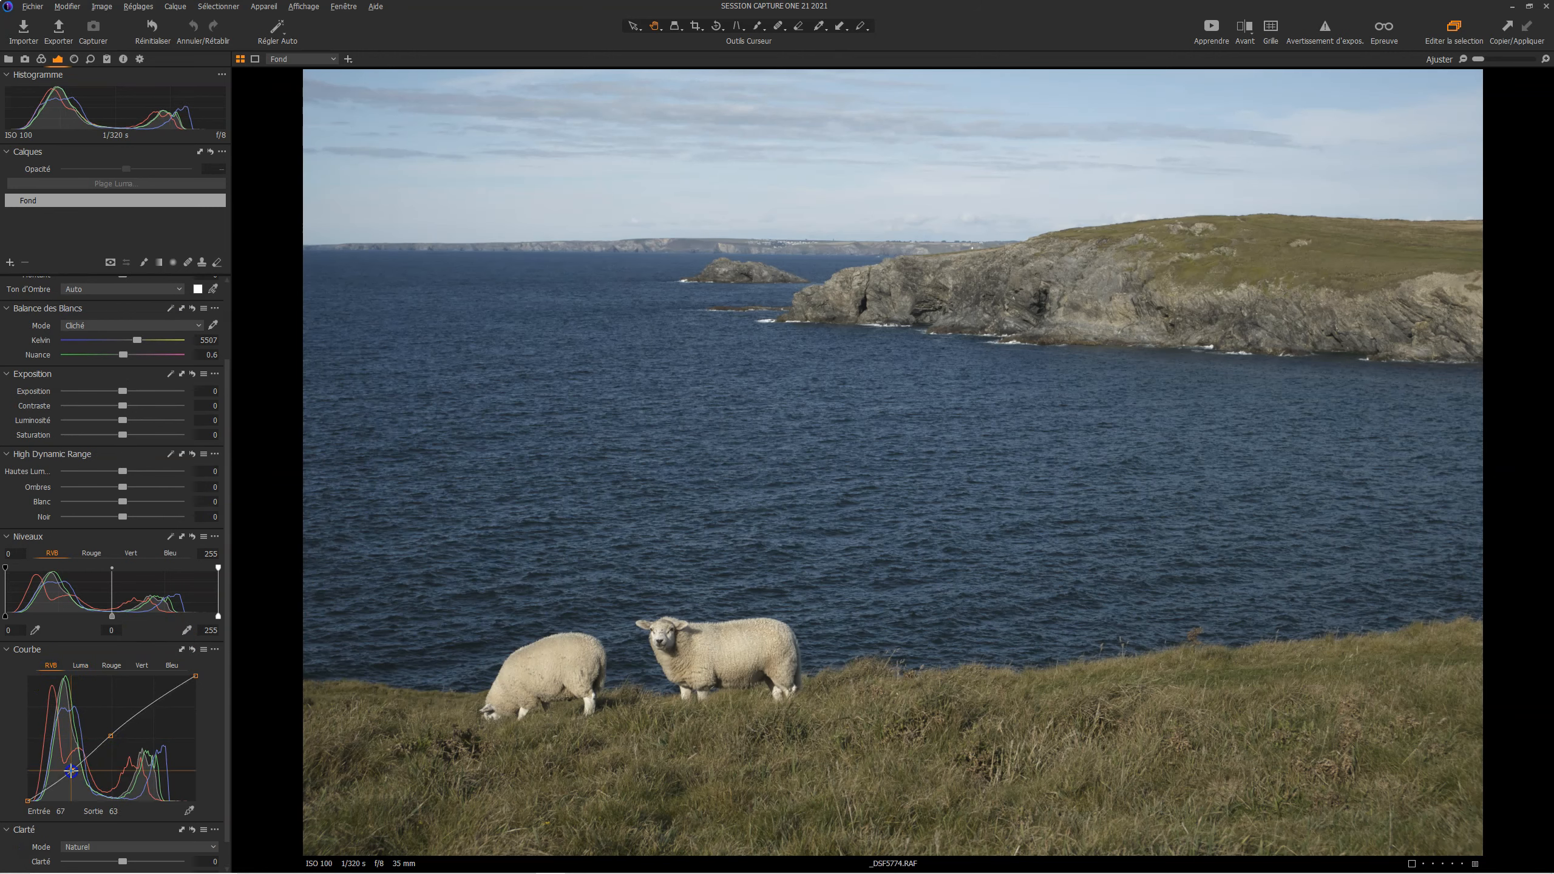
pyautogui.moveTo(70, 770); pyautogui.dragTo(74, 774)
pyautogui.moveTo(143, 710); pyautogui.dragTo(149, 697)
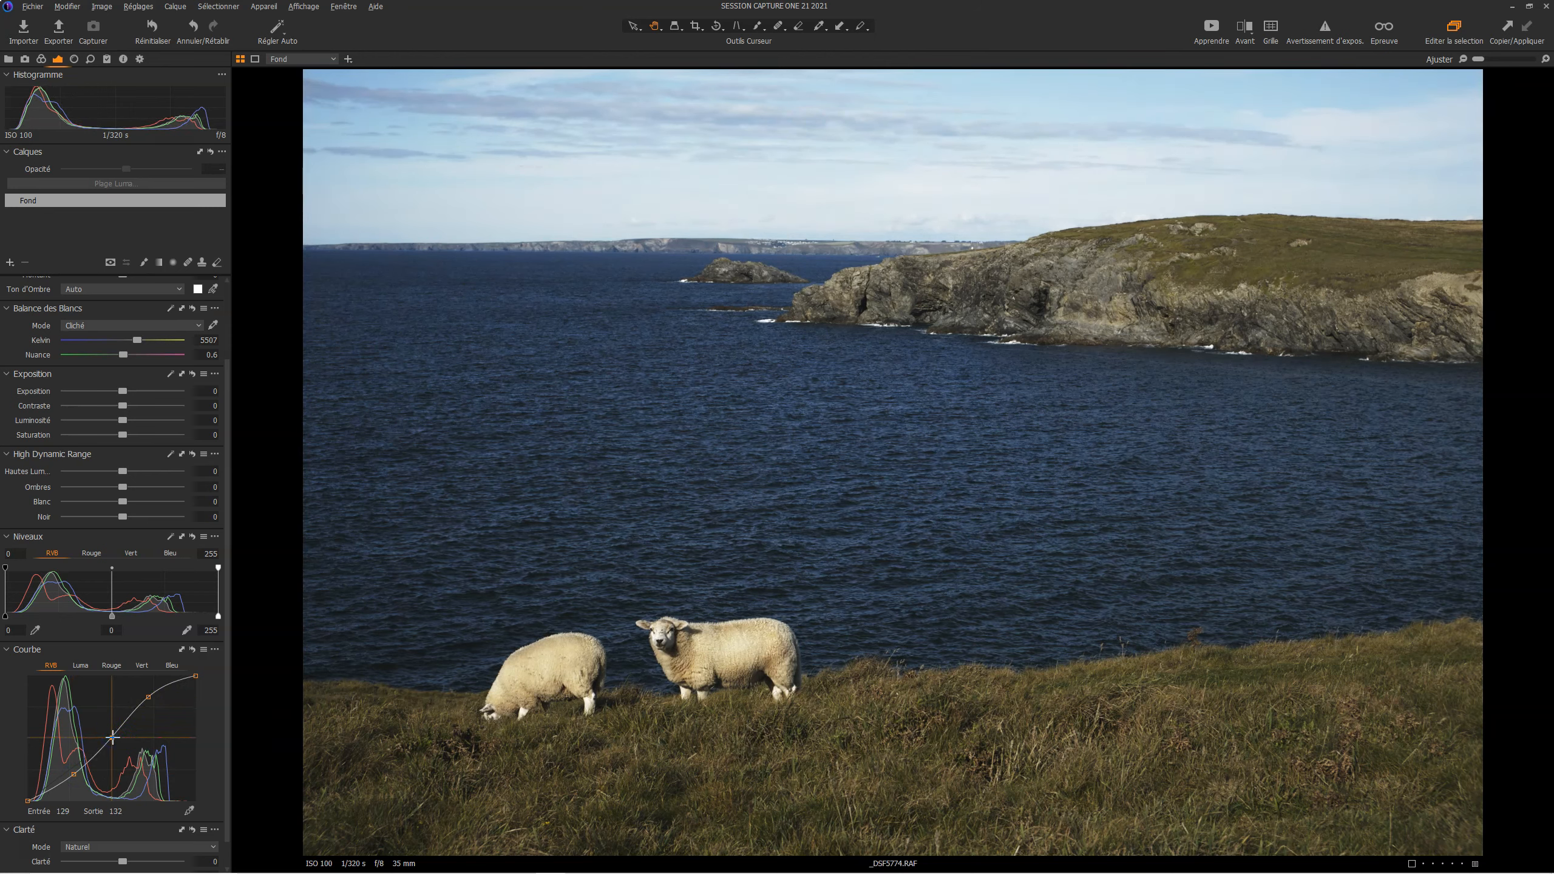
# Reset the RGB curve, and try Contraste at 29 for comparison before restoring it to zero
pyautogui.click(192, 650)
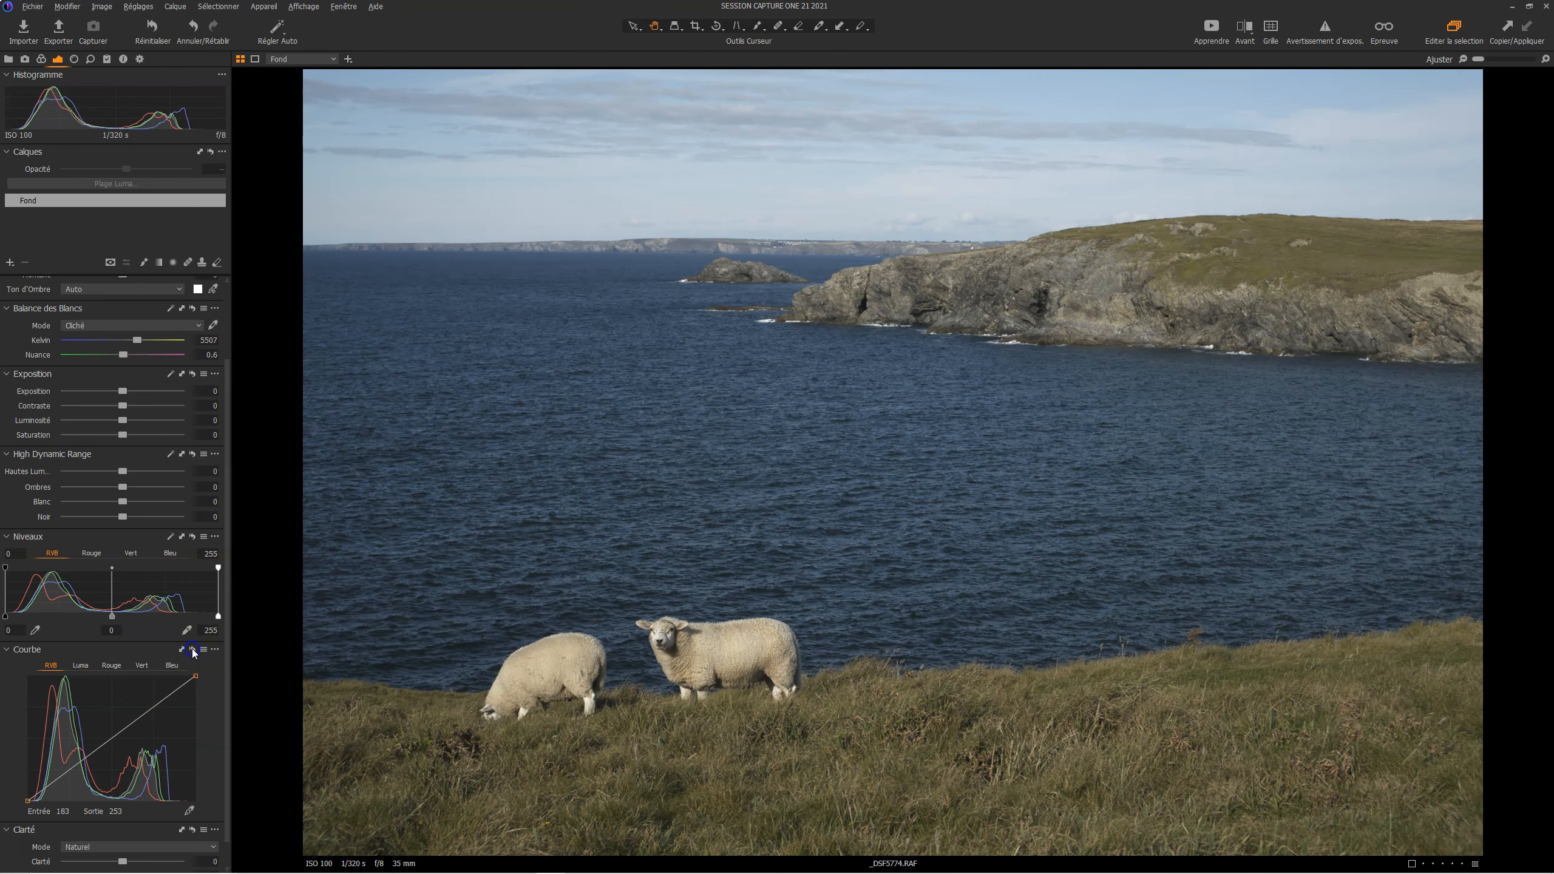
pyautogui.moveTo(125, 408); pyautogui.dragTo(156, 408)
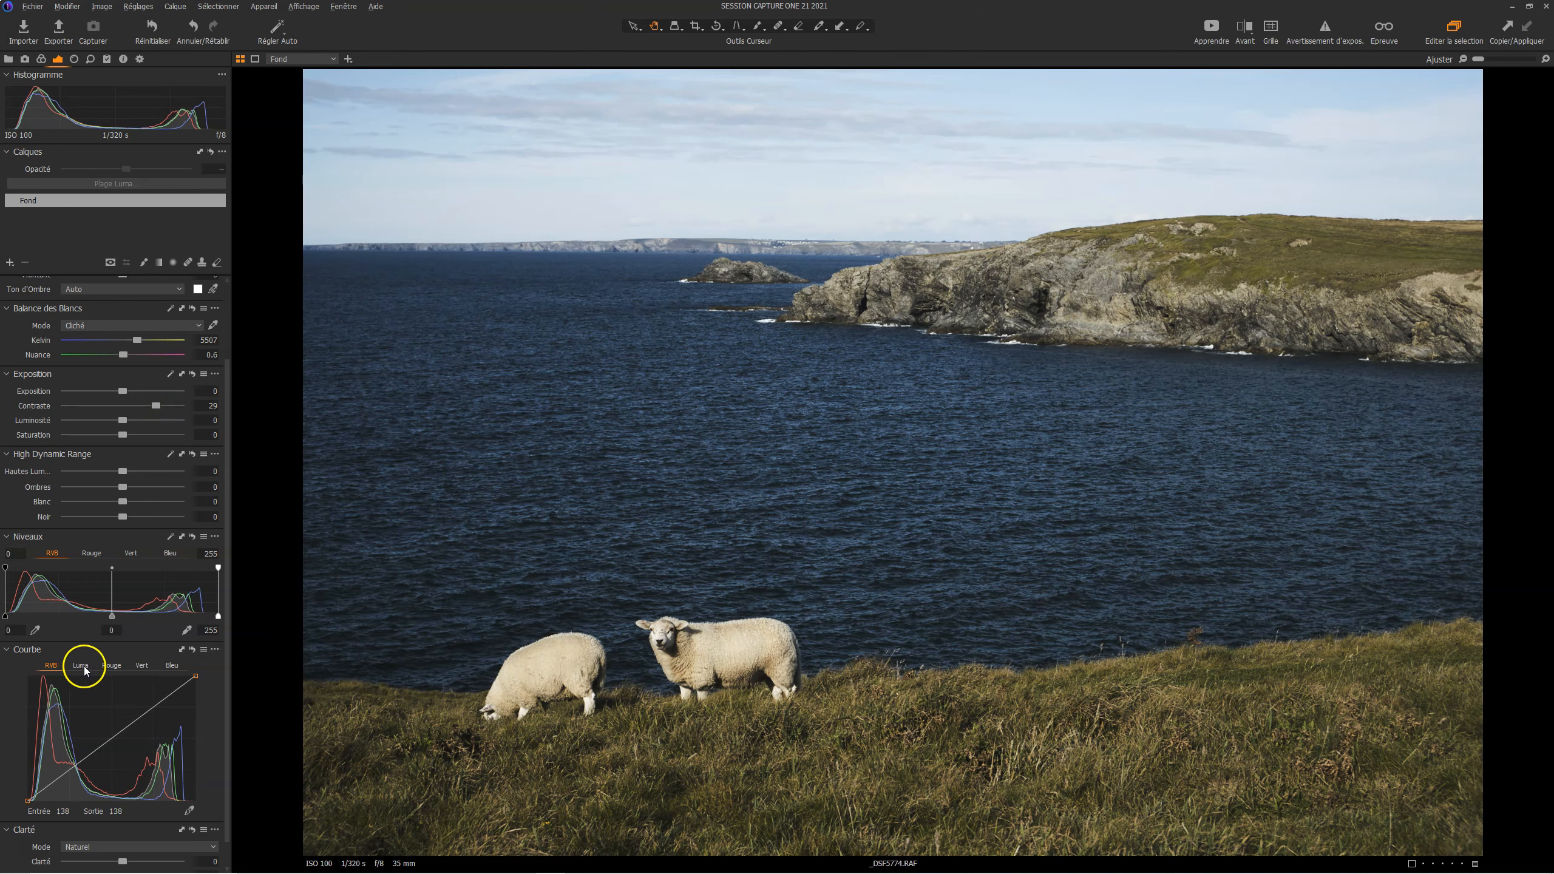
pyautogui.doubleClick(156, 407)
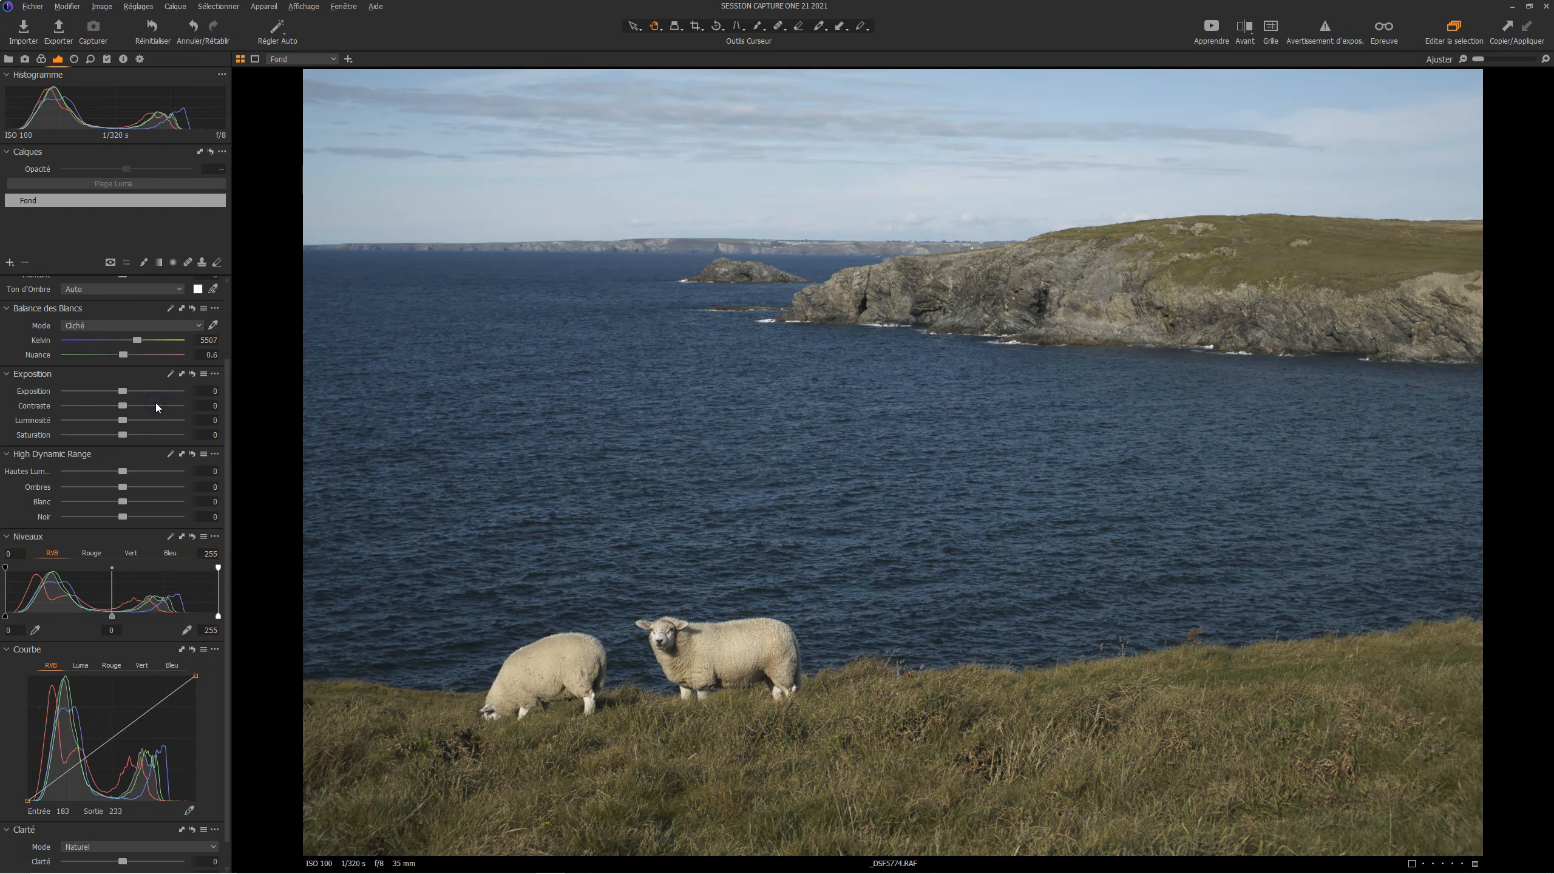
# Apply automatic levels and set the Correction du Voile amount to 39
pyautogui.click(172, 536)
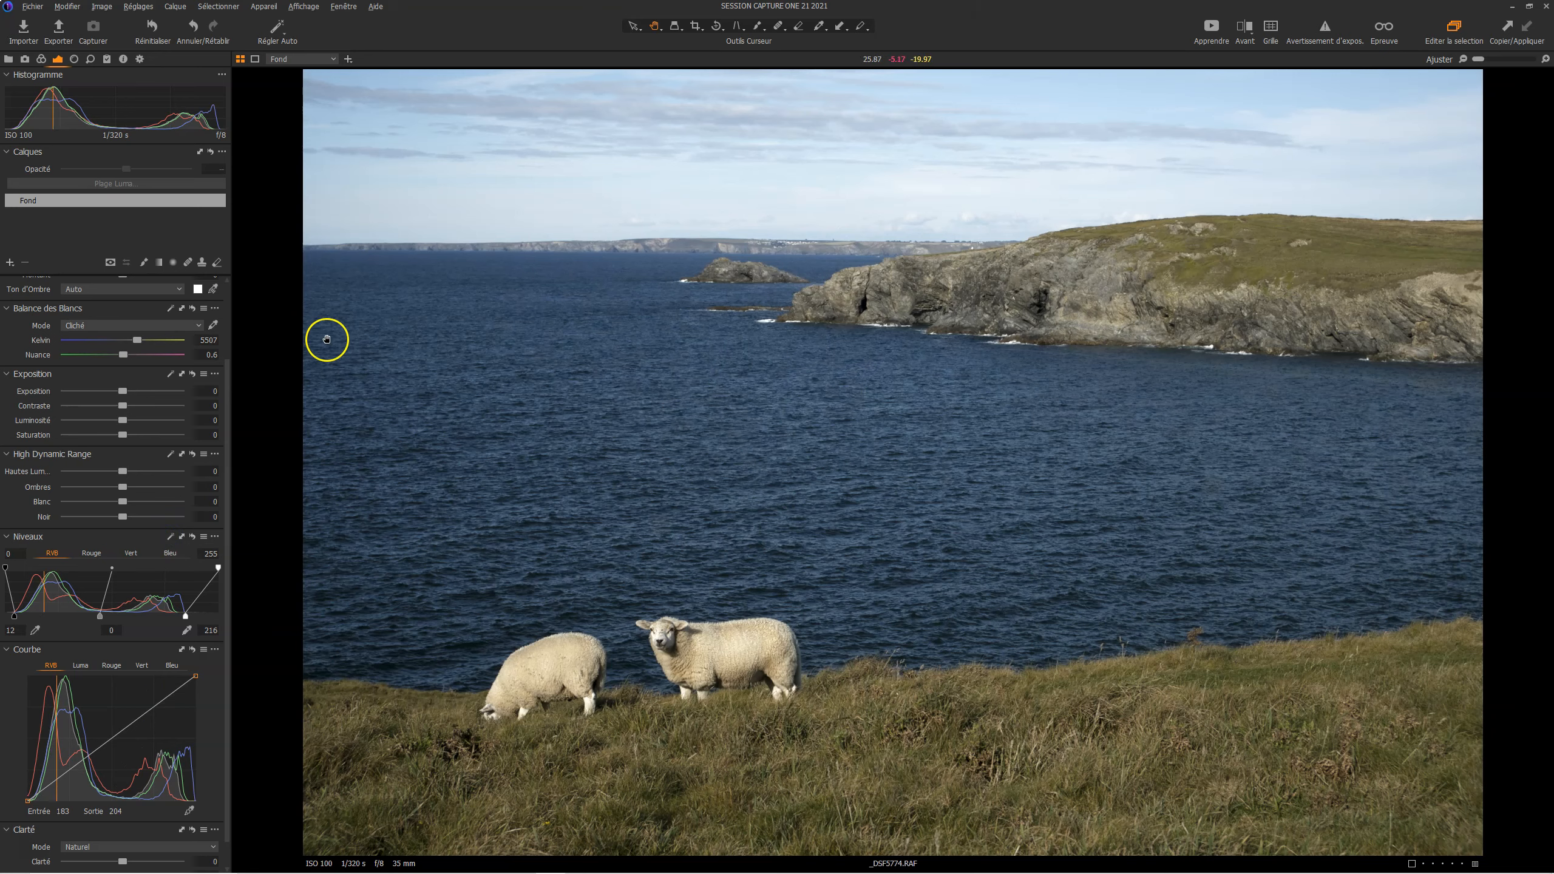
pyautogui.scroll(3, 141, 437)
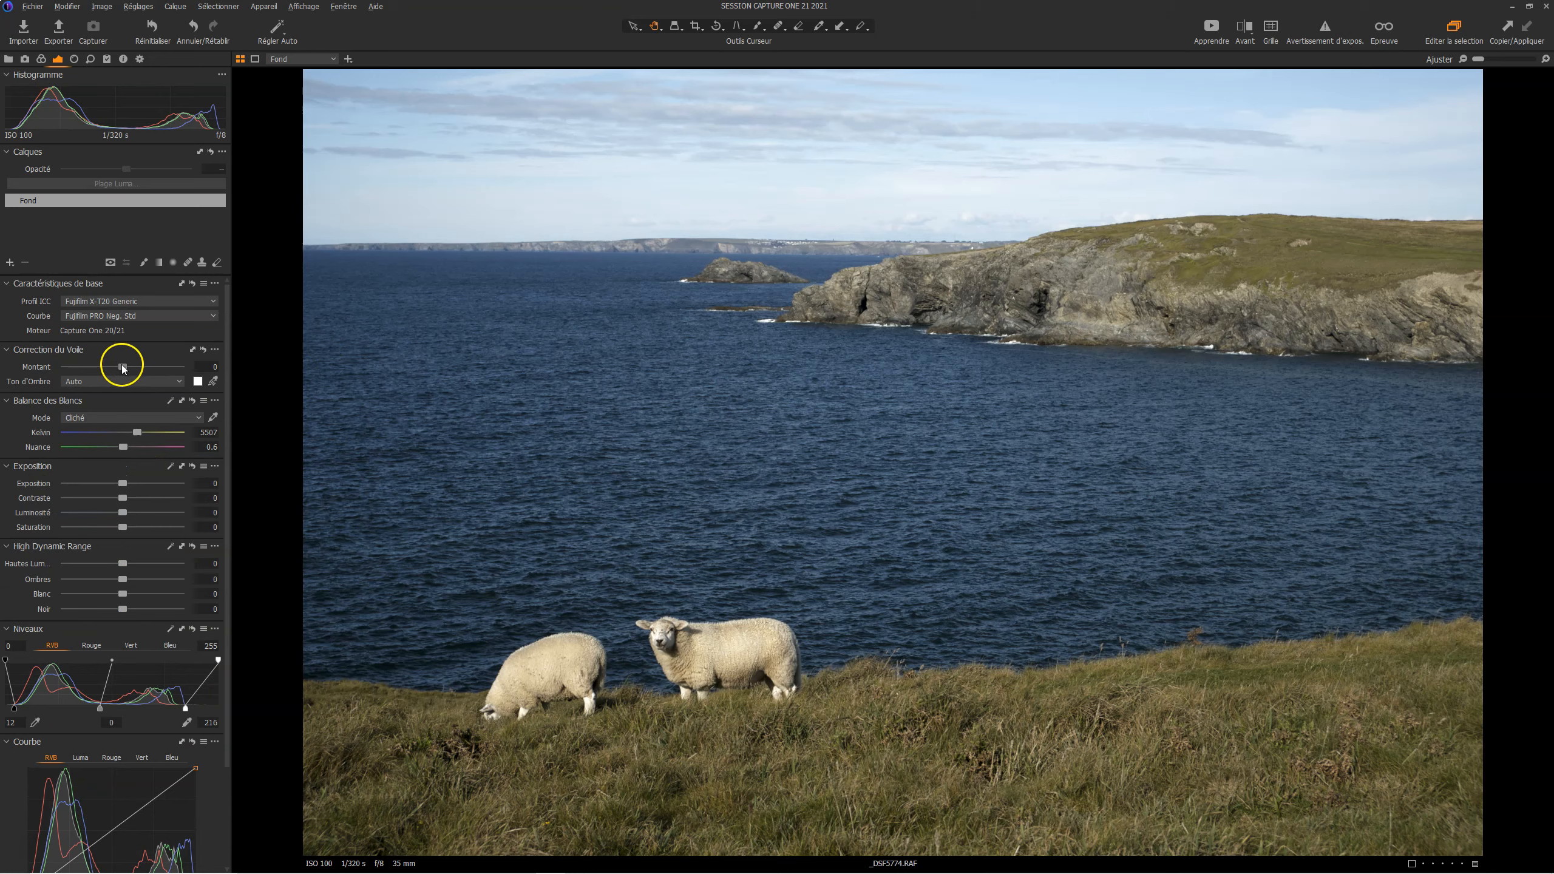
pyautogui.moveTo(127, 368); pyautogui.dragTo(145, 370)
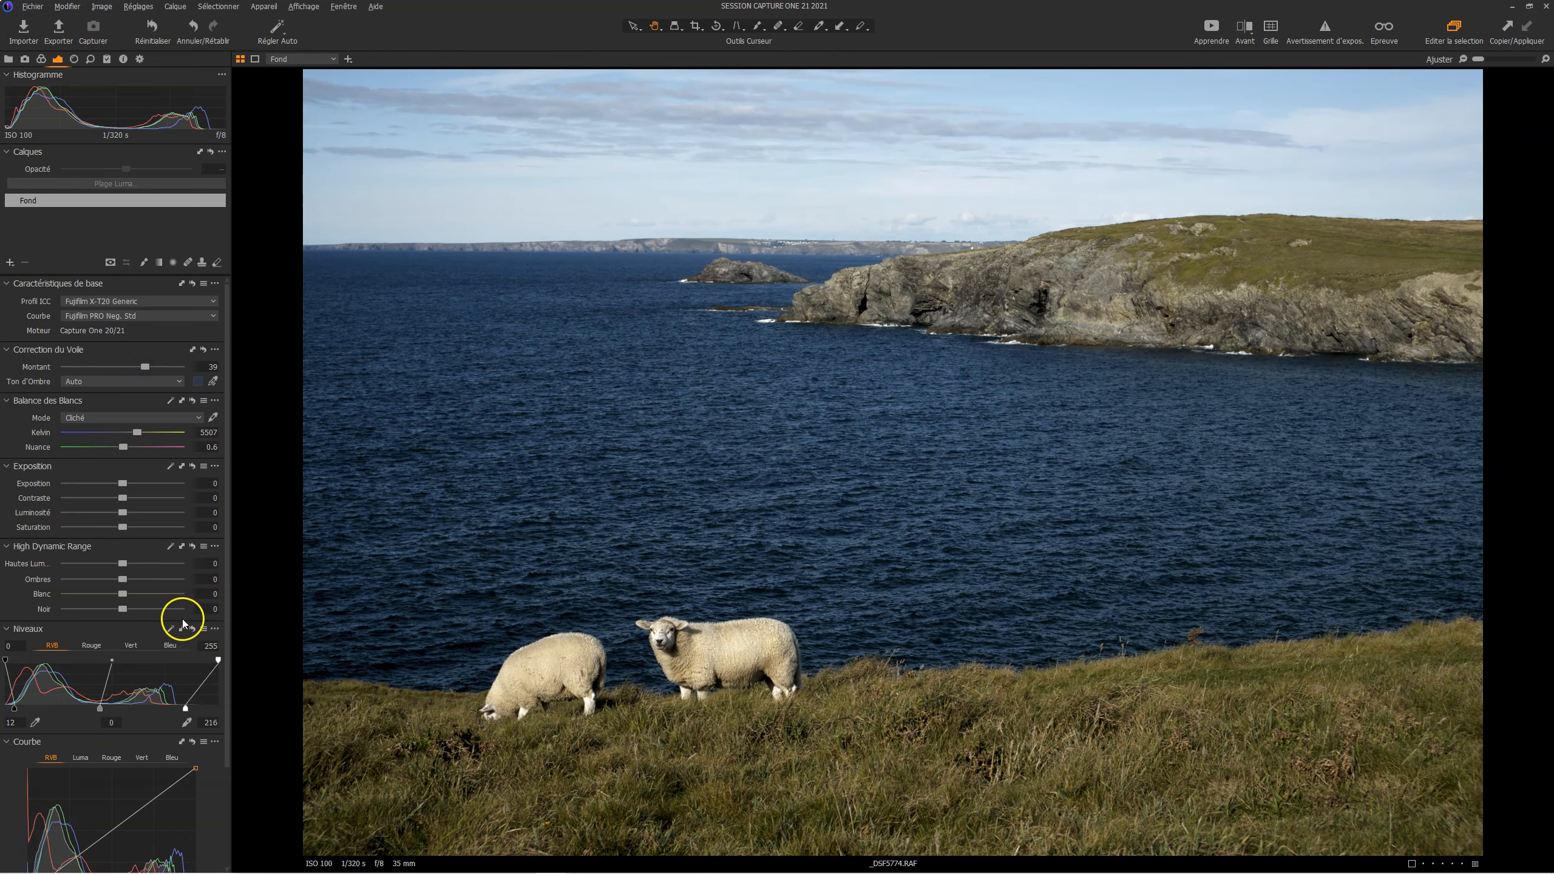
# Reset the levels and set the Correction du Voile amount to 40
pyautogui.click(191, 629)
pyautogui.moveTo(152, 369)
pyautogui.mouseDown()
pyautogui.moveTo(99, 367)
pyautogui.moveTo(141, 371)
pyautogui.mouseUp()
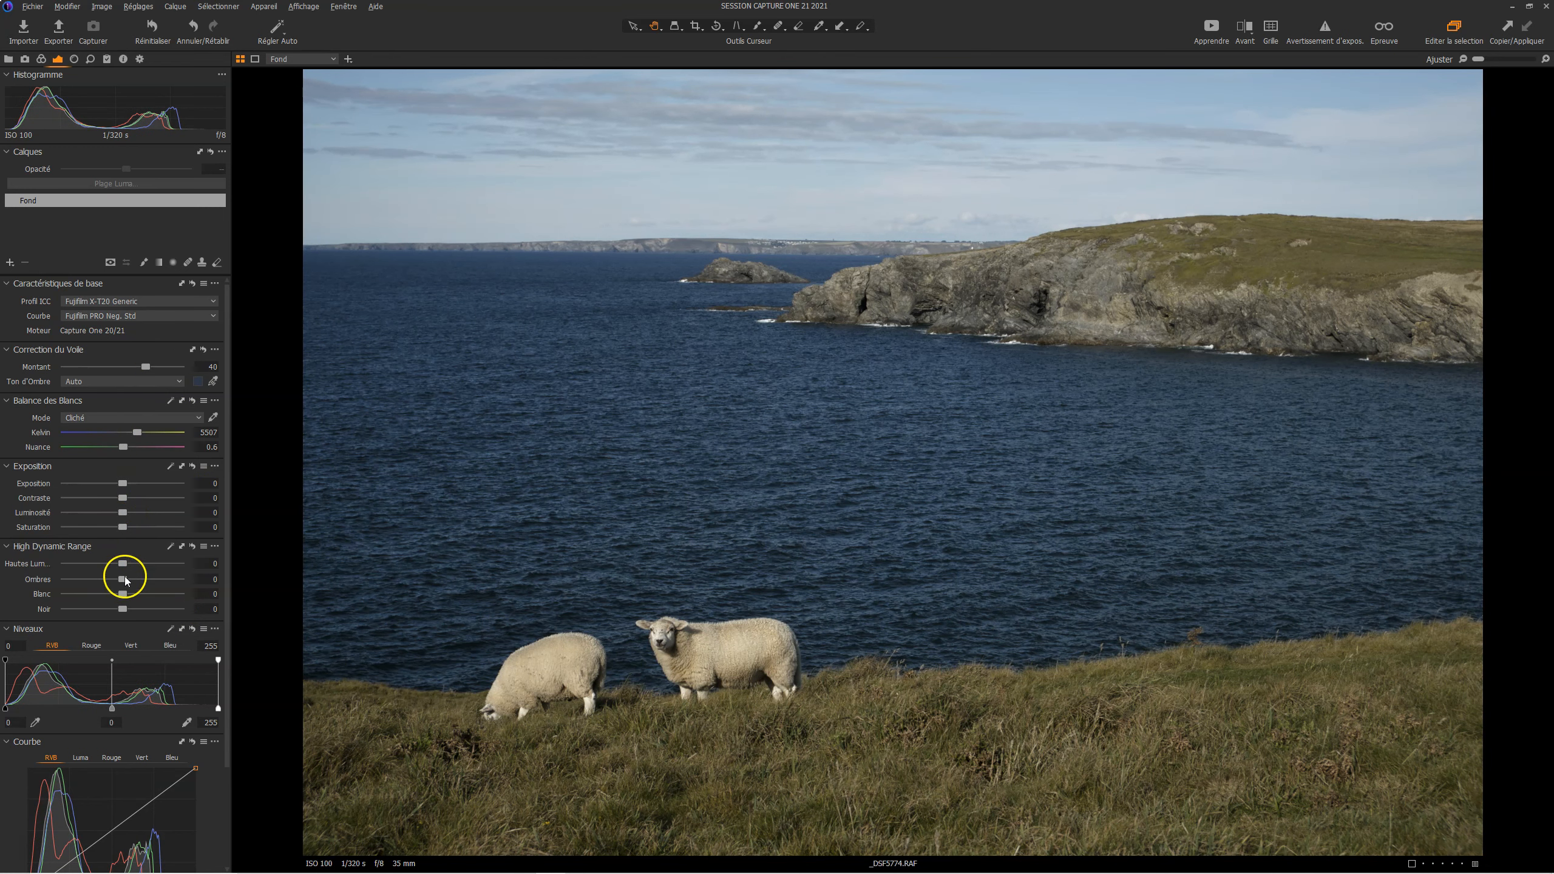
# Set High Dynamic Range to highlights -44, shadows 13, whites 44 and blacks -40
pyautogui.moveTo(123, 563)
pyautogui.mouseDown()
pyautogui.moveTo(86, 563)
pyautogui.moveTo(150, 578)
pyautogui.moveTo(97, 563)
pyautogui.mouseUp()
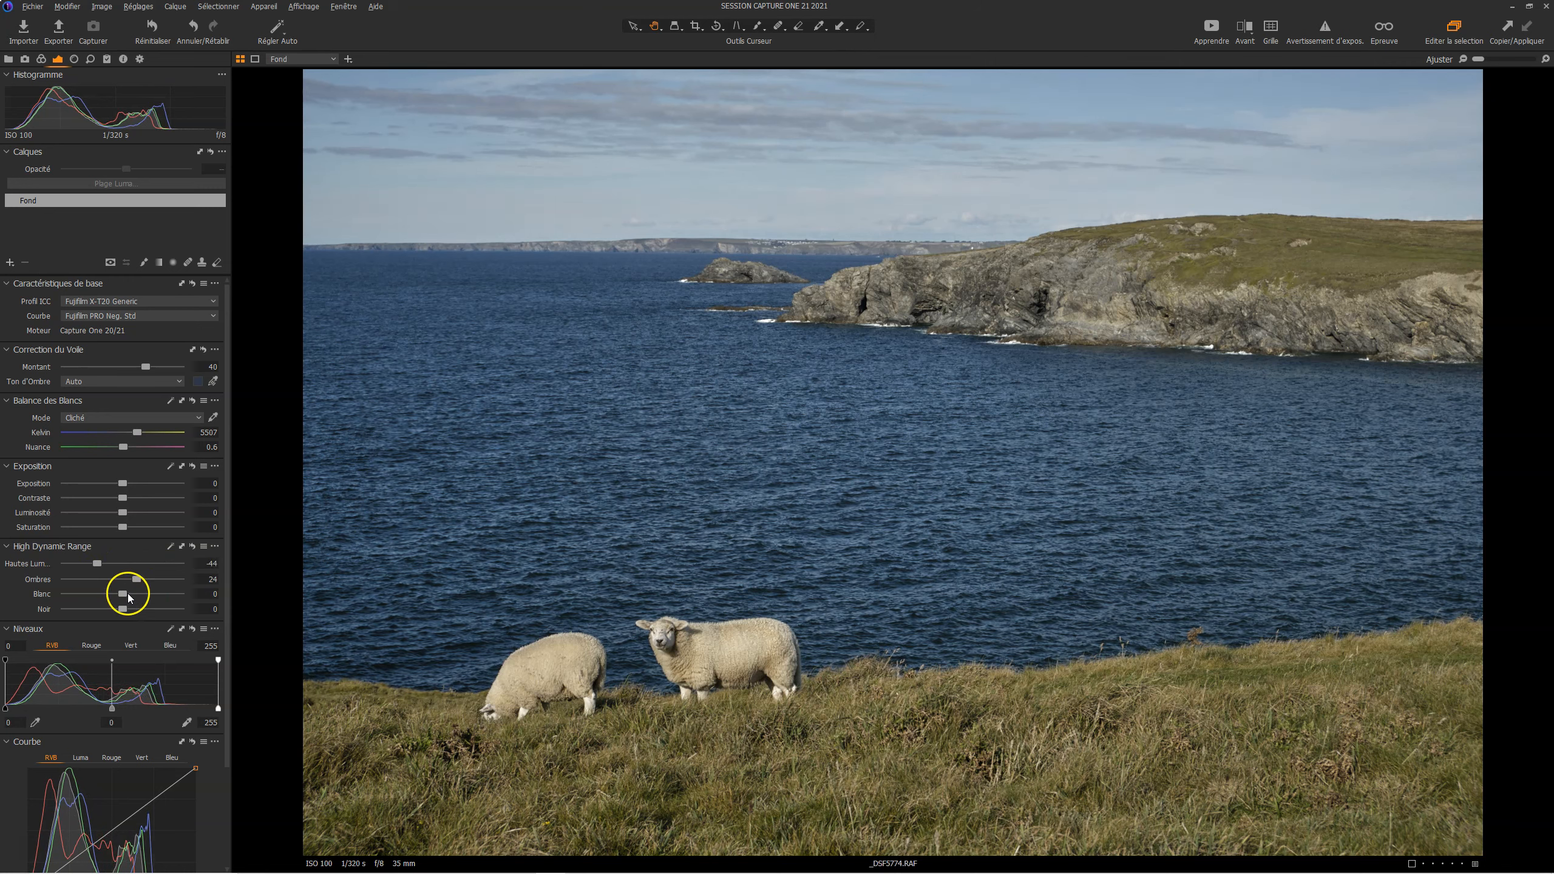
pyautogui.moveTo(147, 597); pyautogui.dragTo(101, 609)
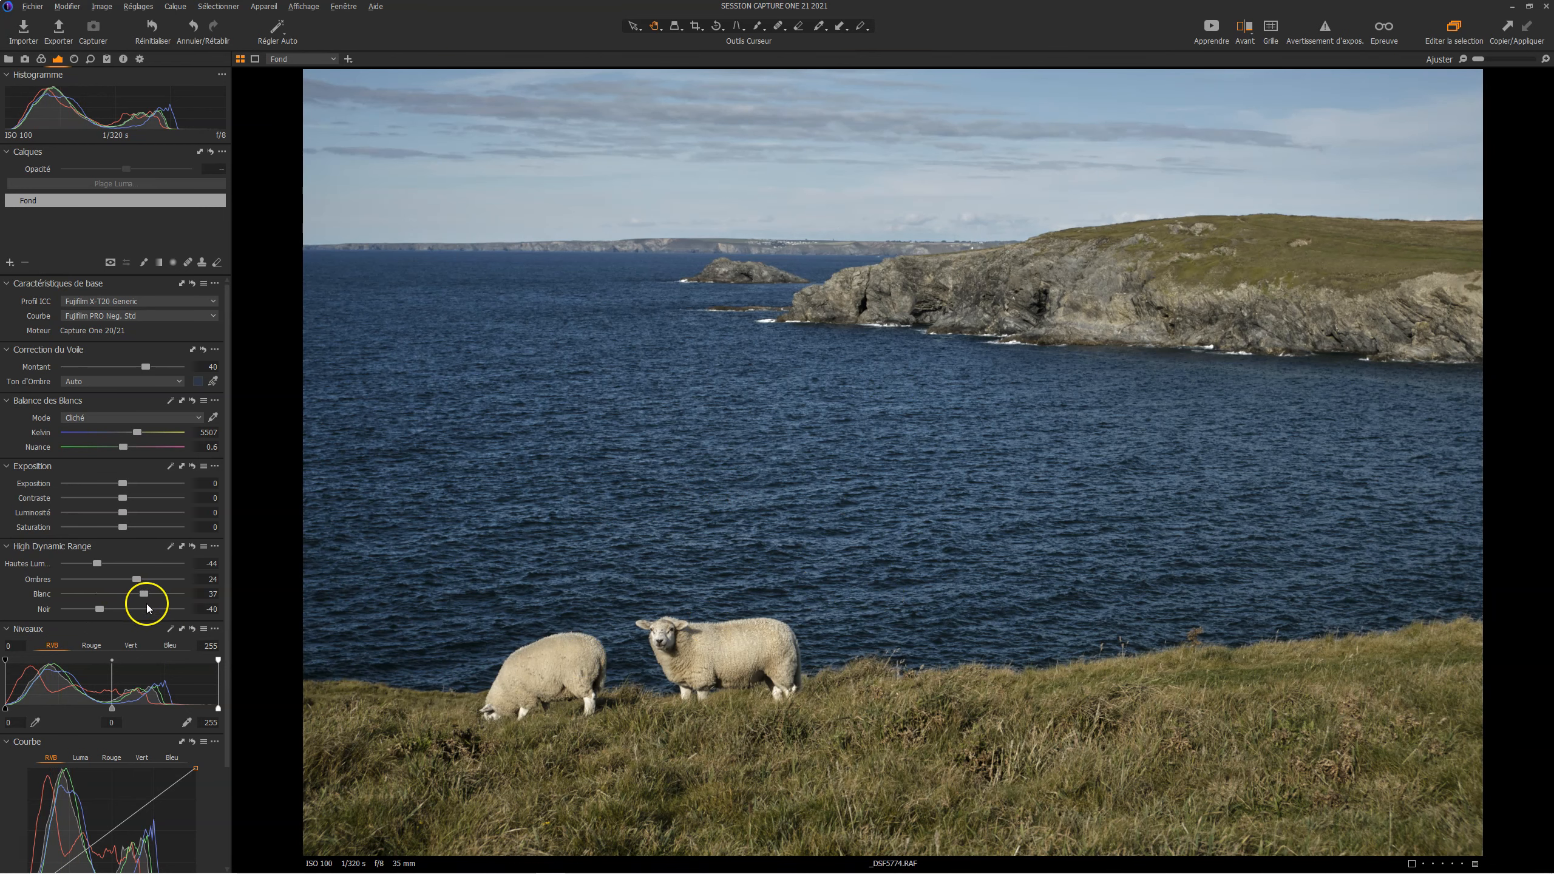
pyautogui.moveTo(138, 579); pyautogui.dragTo(120, 592)
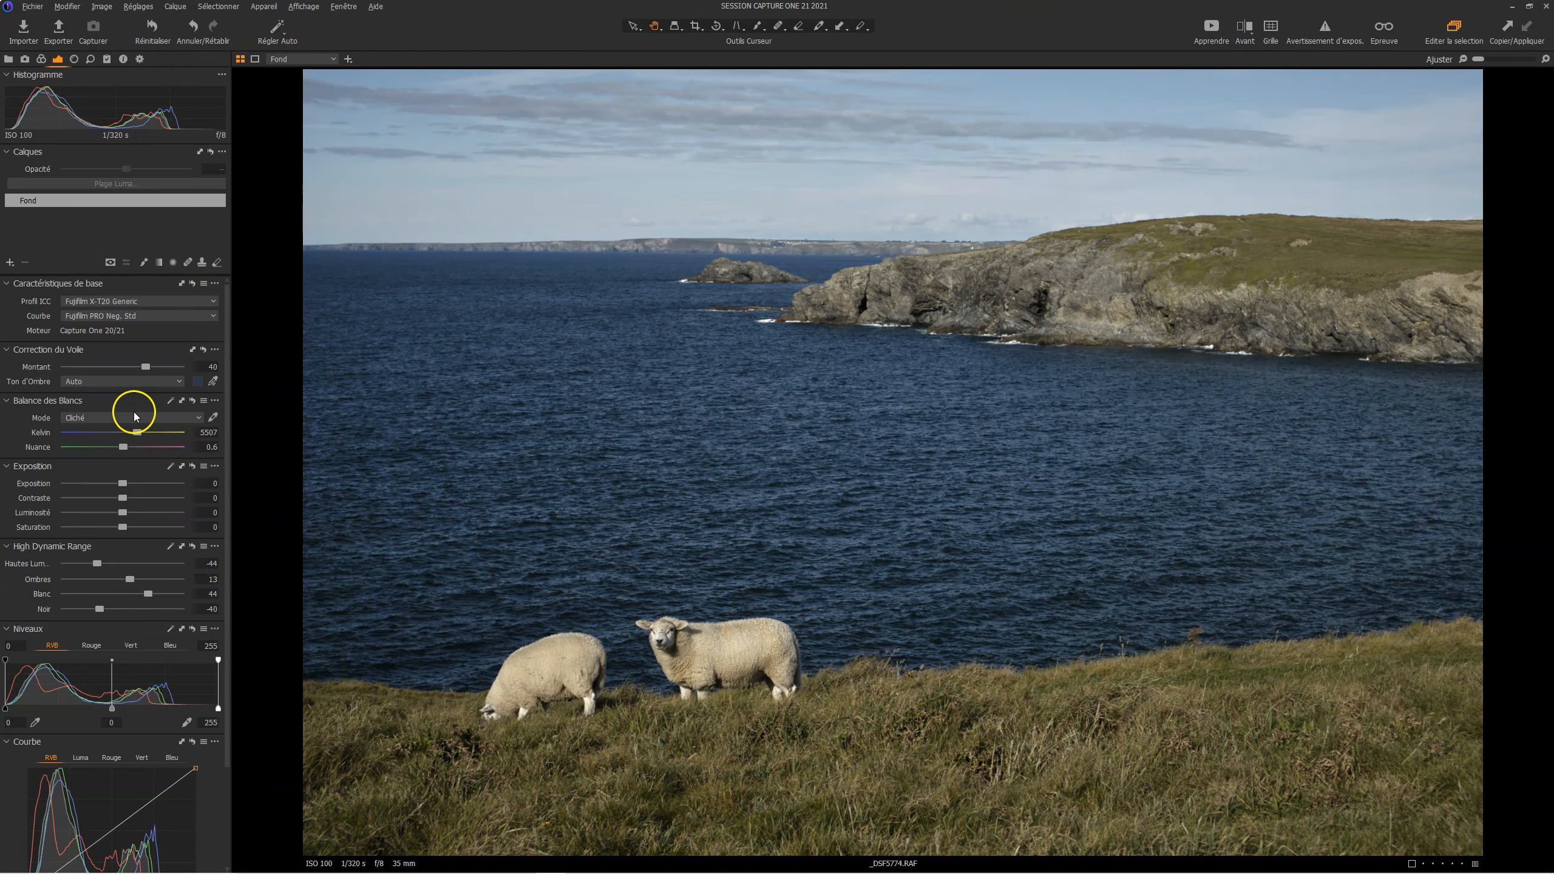
# Set Contraste to 15 and Saturation to 34, and ease the High Dynamic Range blacks to -15
pyautogui.moveTo(124, 527); pyautogui.dragTo(151, 533)
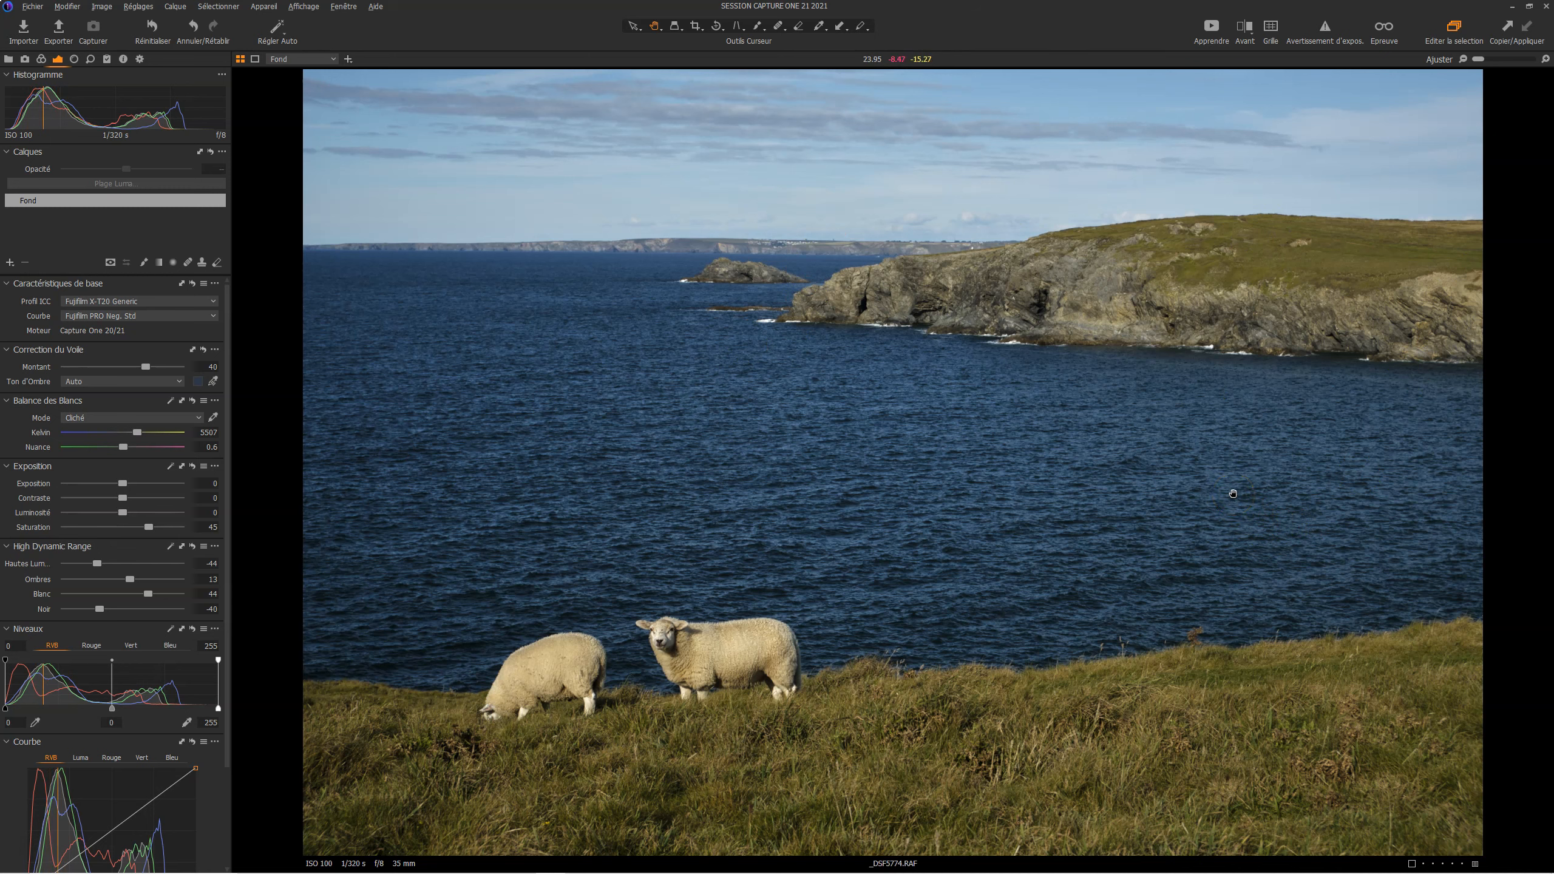
pyautogui.doubleClick(148, 527)
pyautogui.click(120, 502)
pyautogui.moveTo(155, 500)
pyautogui.mouseDown()
pyautogui.moveTo(121, 501)
pyautogui.moveTo(136, 506)
pyautogui.mouseUp()
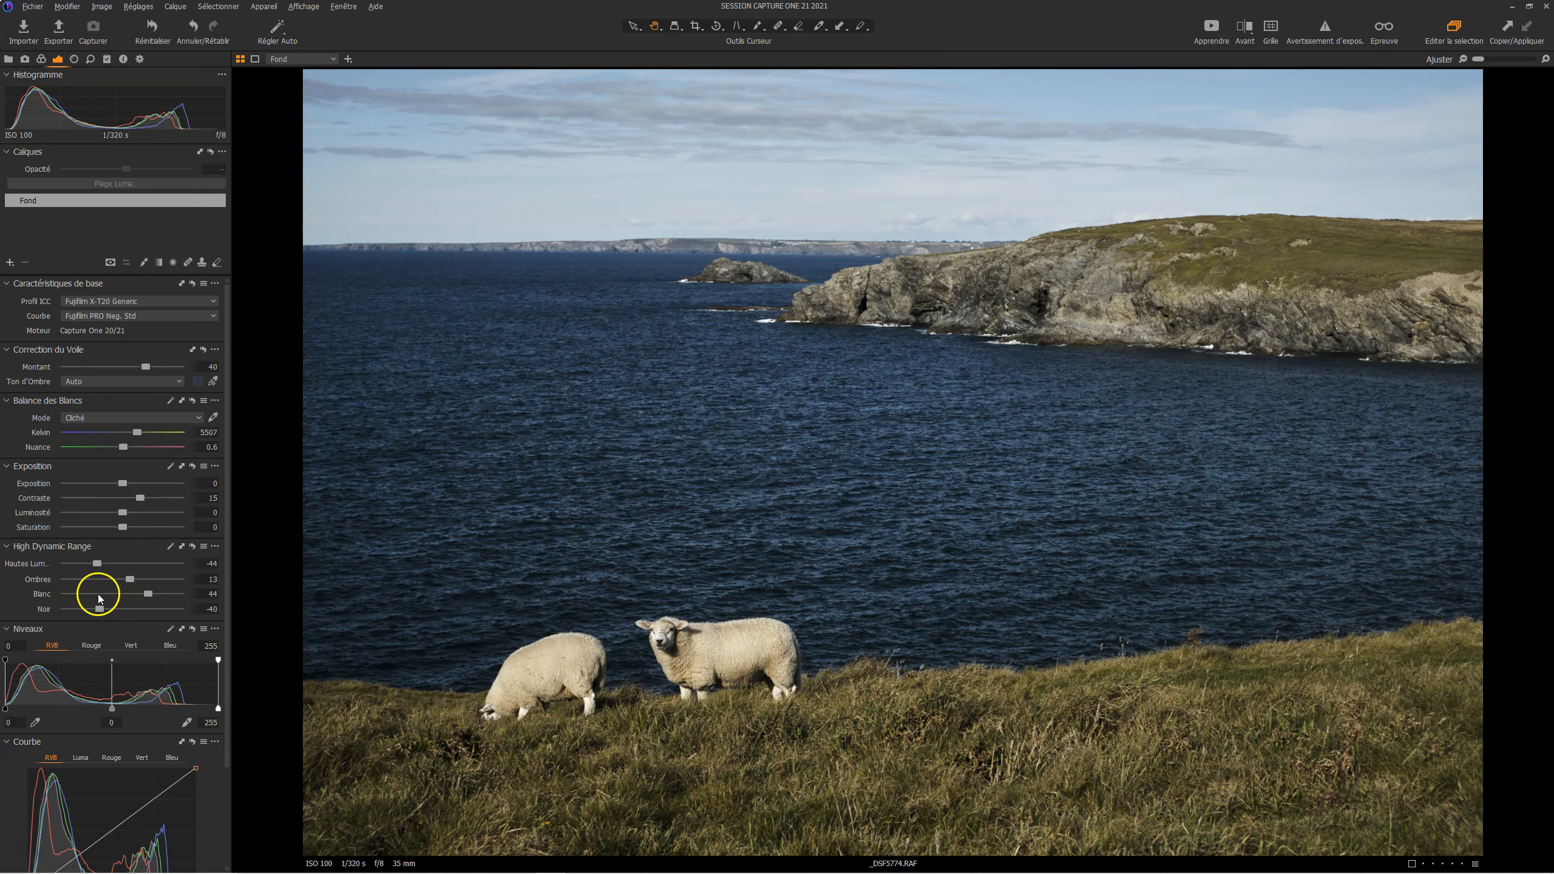
pyautogui.moveTo(123, 525); pyautogui.dragTo(143, 528)
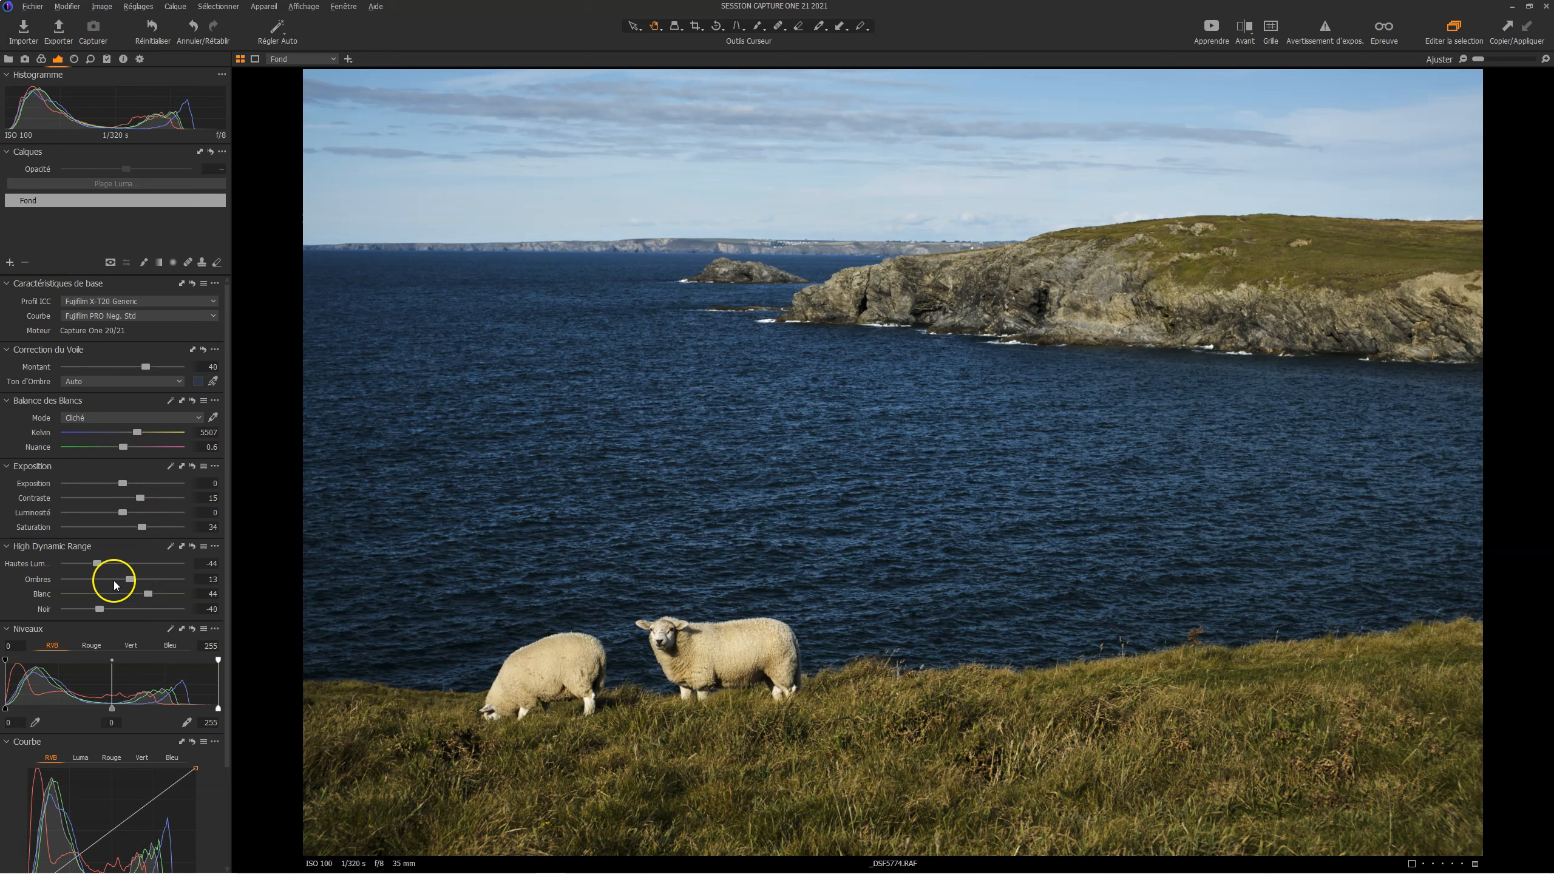
pyautogui.moveTo(100, 611); pyautogui.dragTo(115, 611)
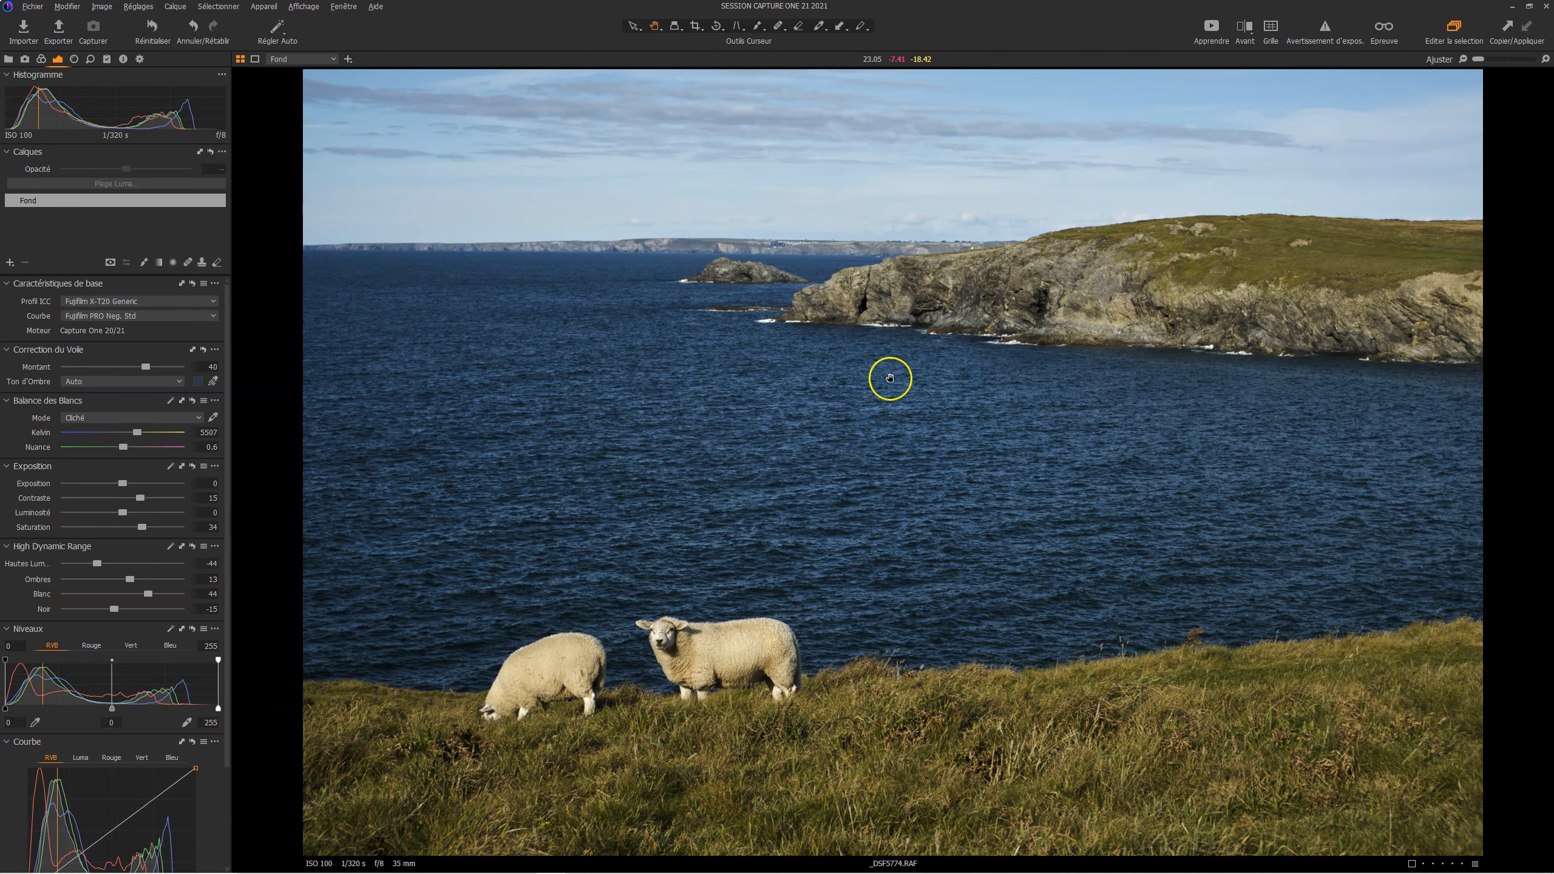
# Replace the High Dynamic Range and Exposition adjustments with automatic levels and a Saturation of 20
pyautogui.click(193, 548)
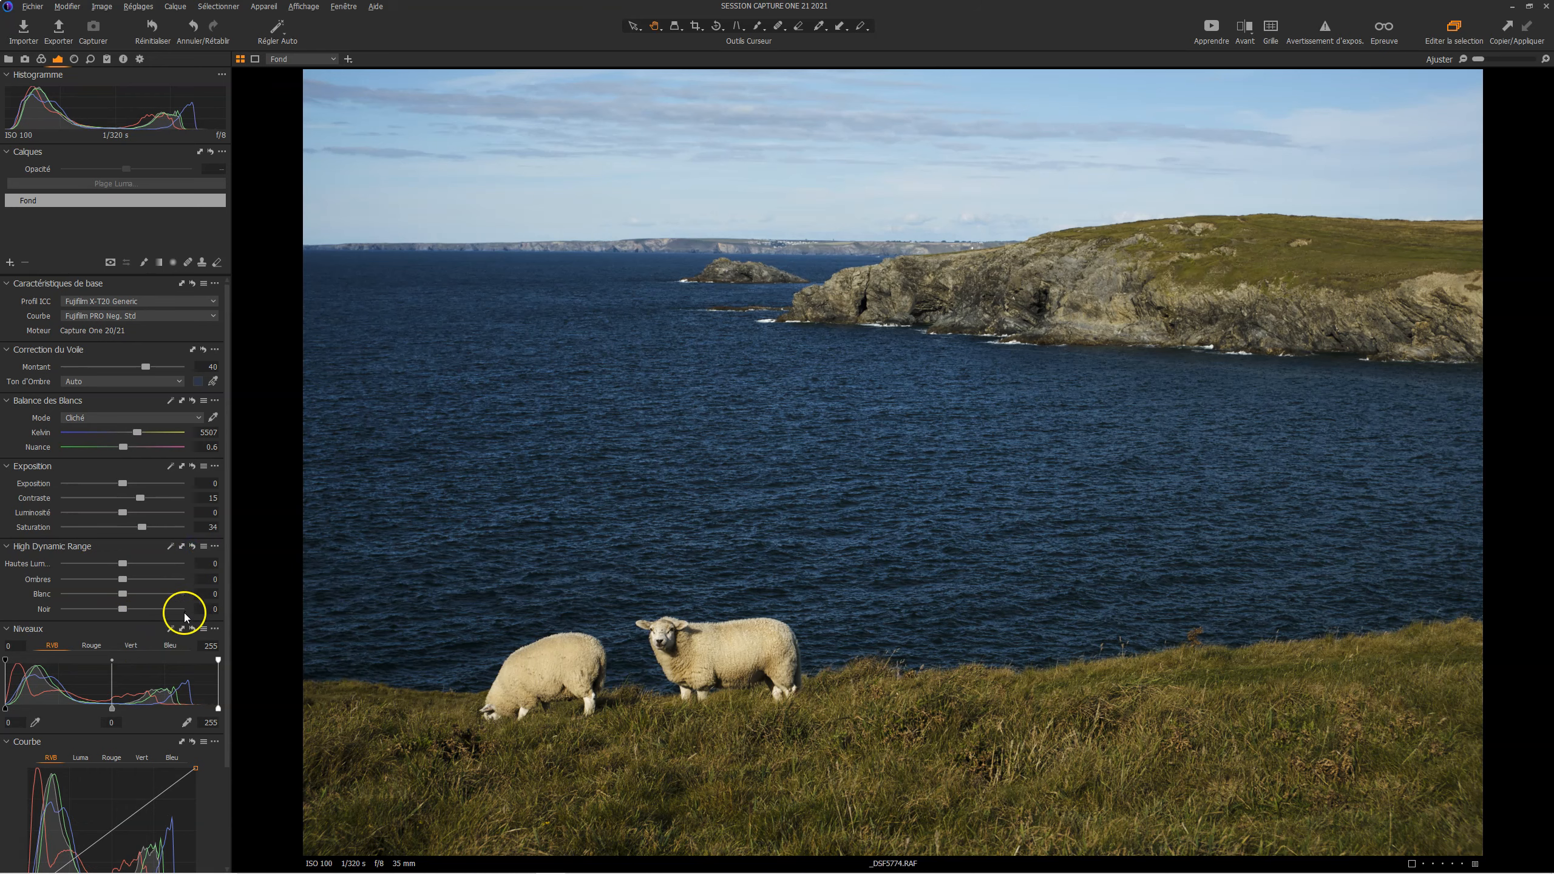
pyautogui.click(192, 467)
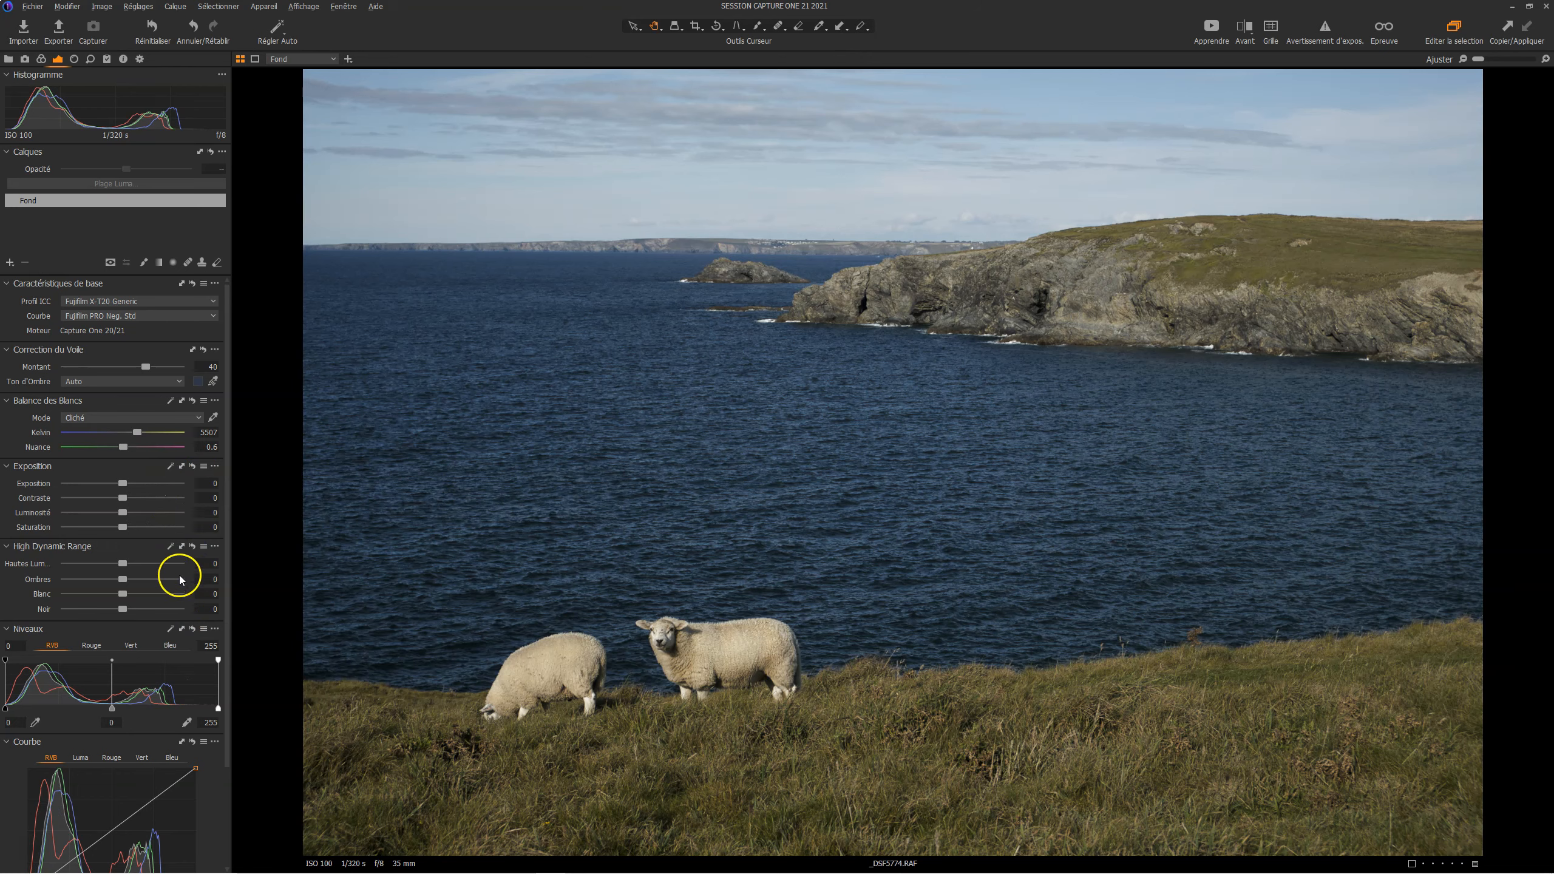
pyautogui.click(172, 628)
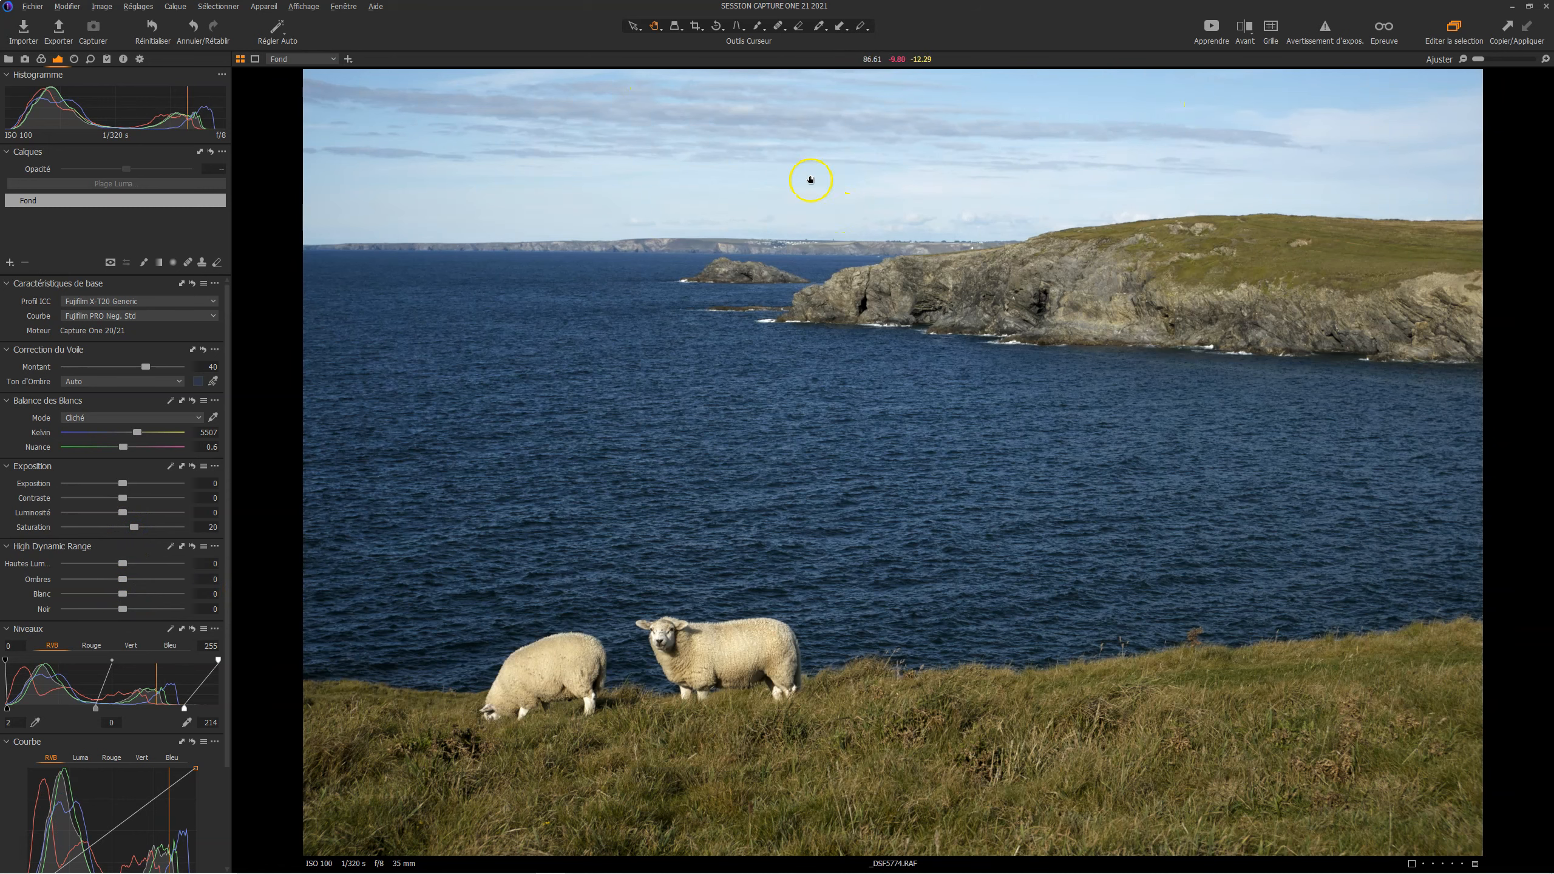
# Draw a linear gradient mask over the sky down to the horizon, and set that layer's highlights to -53
pyautogui.click(158, 263)
pyautogui.moveTo(777, 96); pyautogui.dragTo(782, 245)
pyautogui.moveTo(781, 164); pyautogui.dragTo(782, 233)
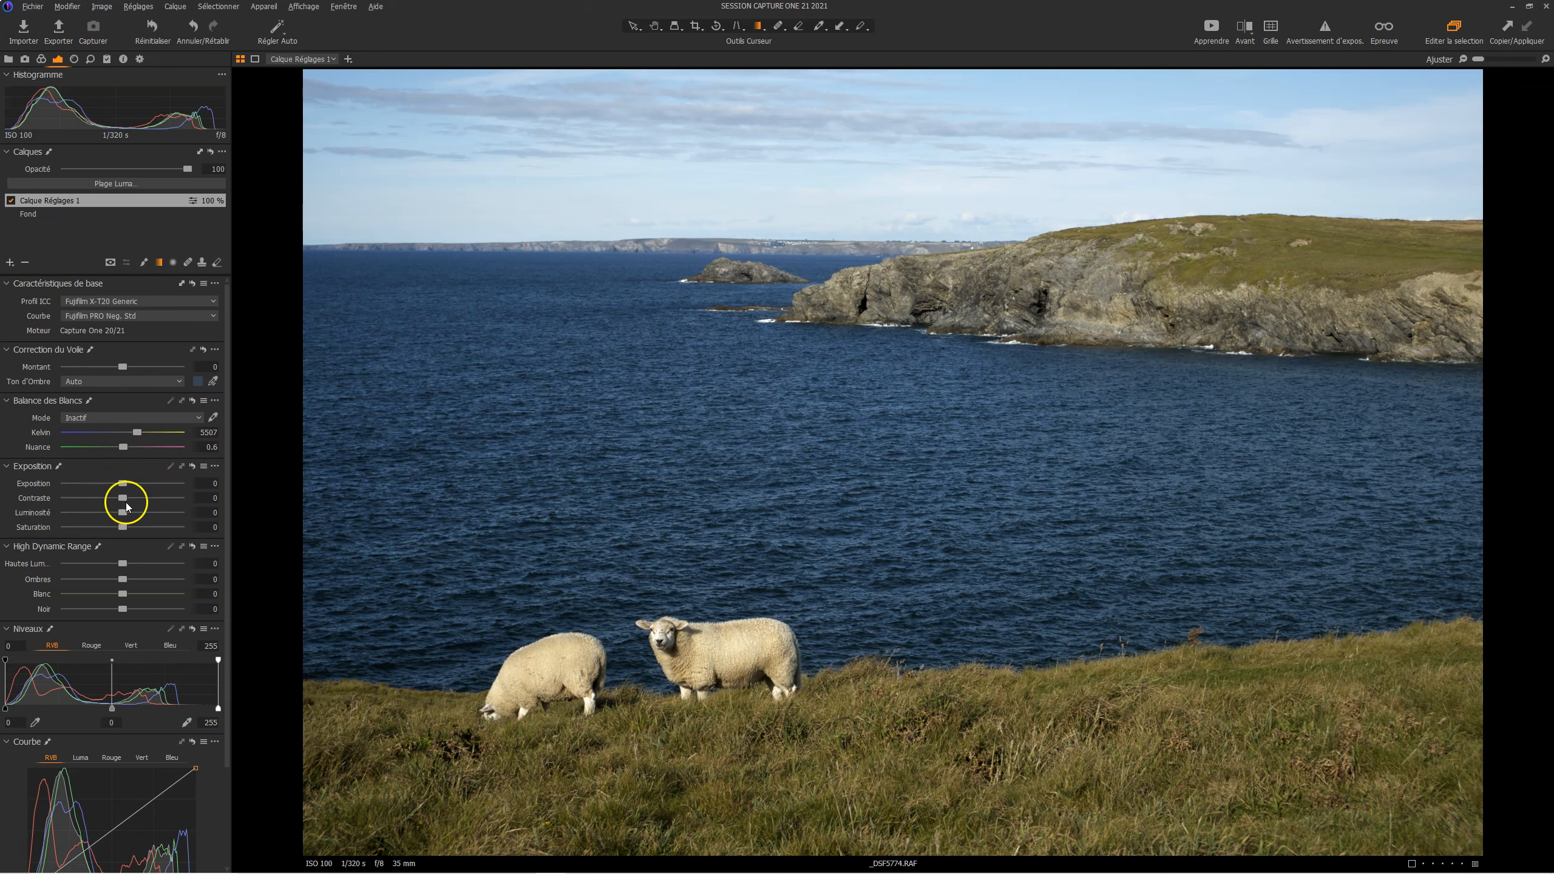
pyautogui.moveTo(122, 563); pyautogui.dragTo(91, 563)
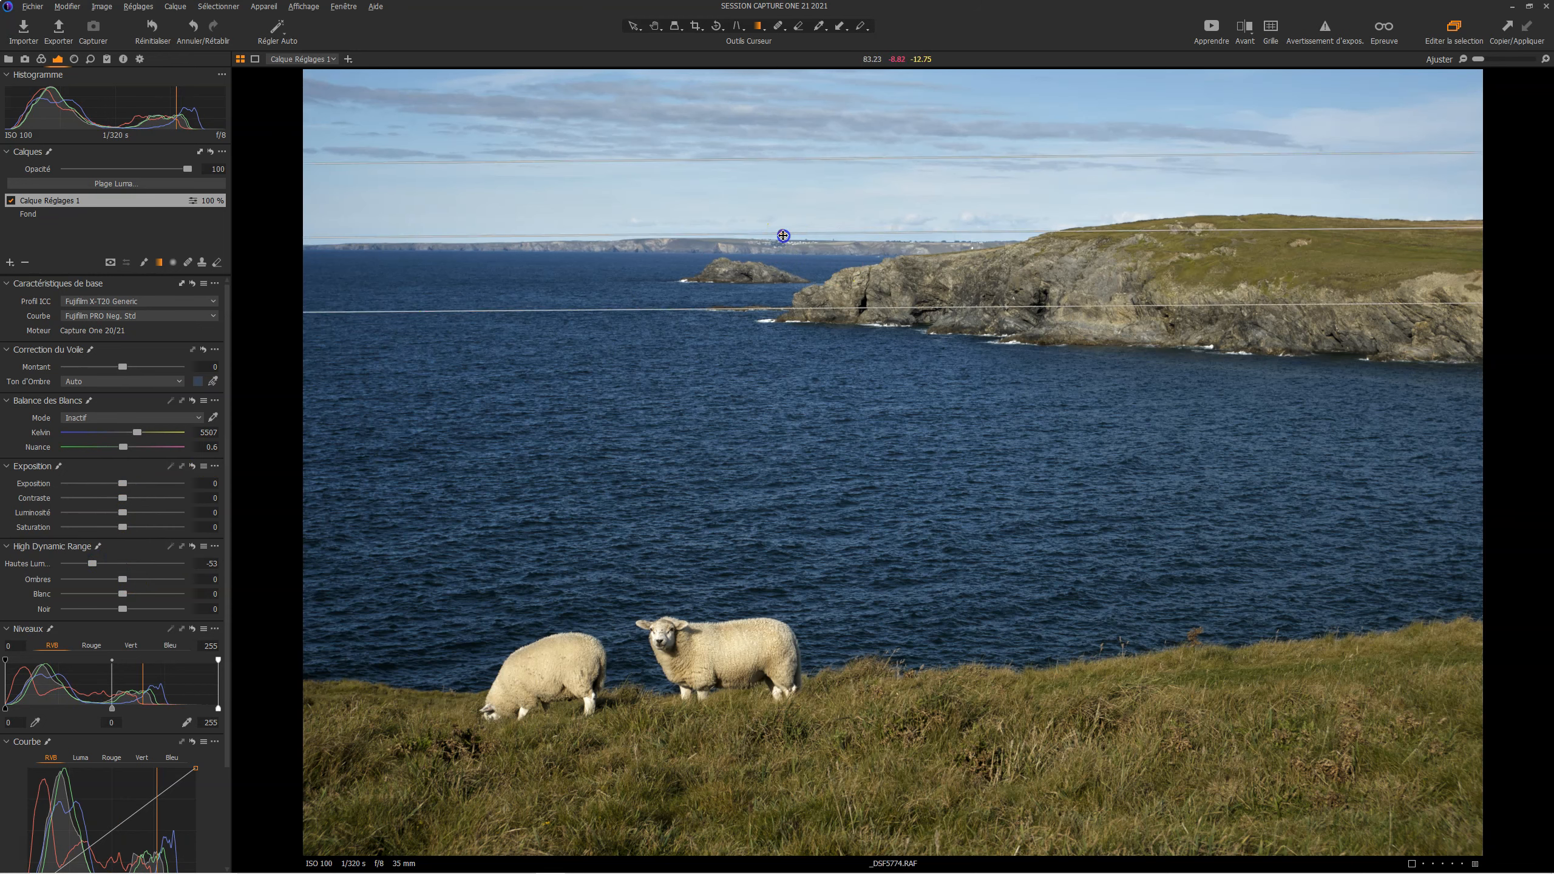
# Restrict the sky layer's mask to a luma range of 160–235 with a 125–255 transition, checking it with the mask overlay
pyautogui.click(119, 183)
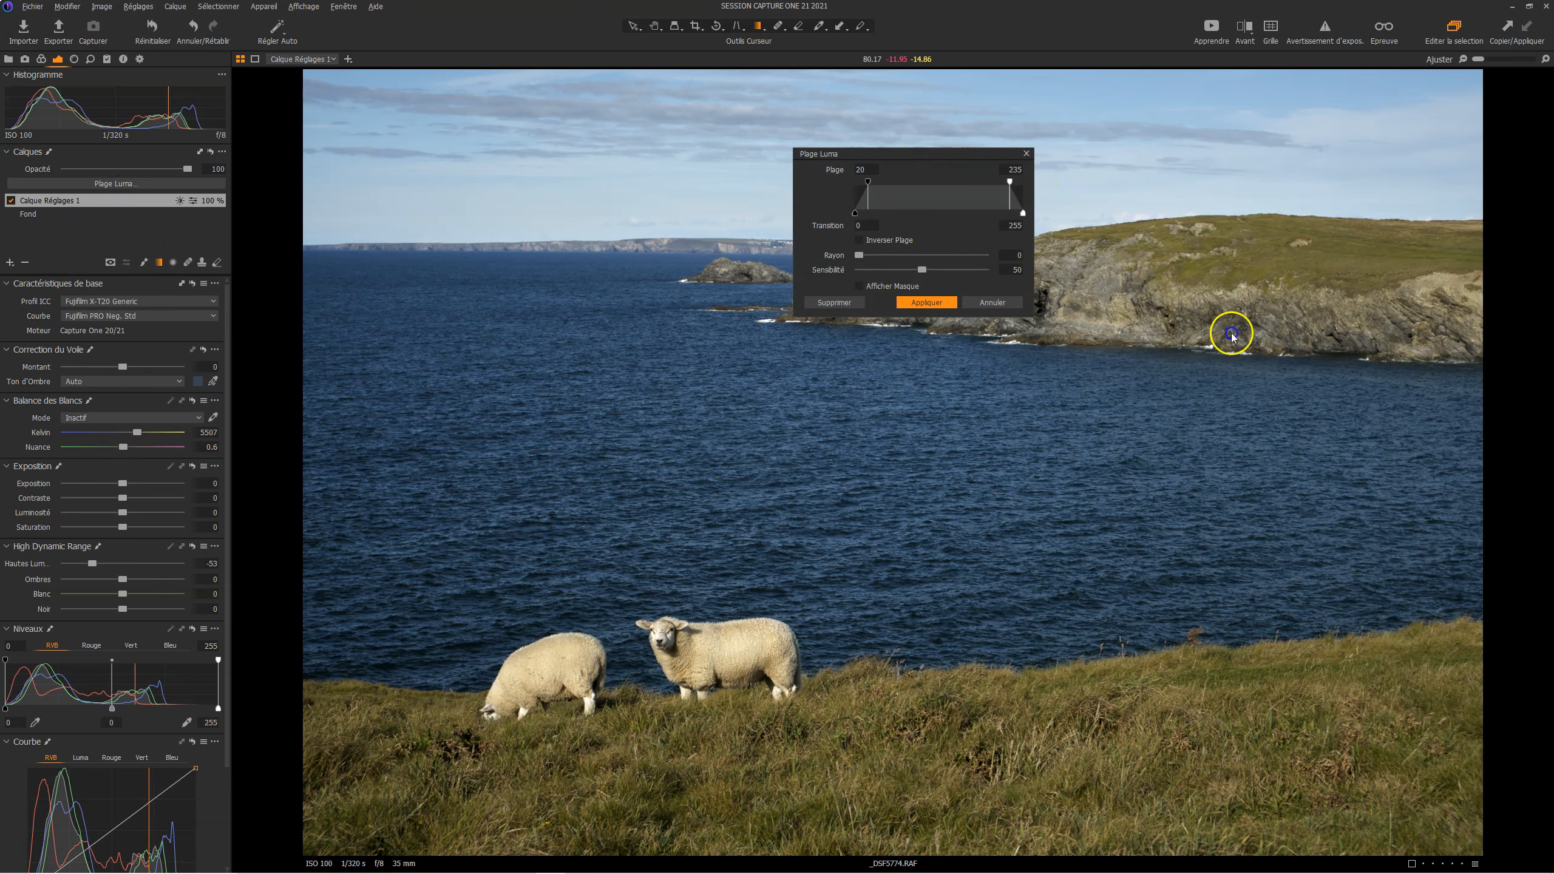
pyautogui.moveTo(916, 152); pyautogui.dragTo(1065, 573)
pyautogui.click(1053, 535)
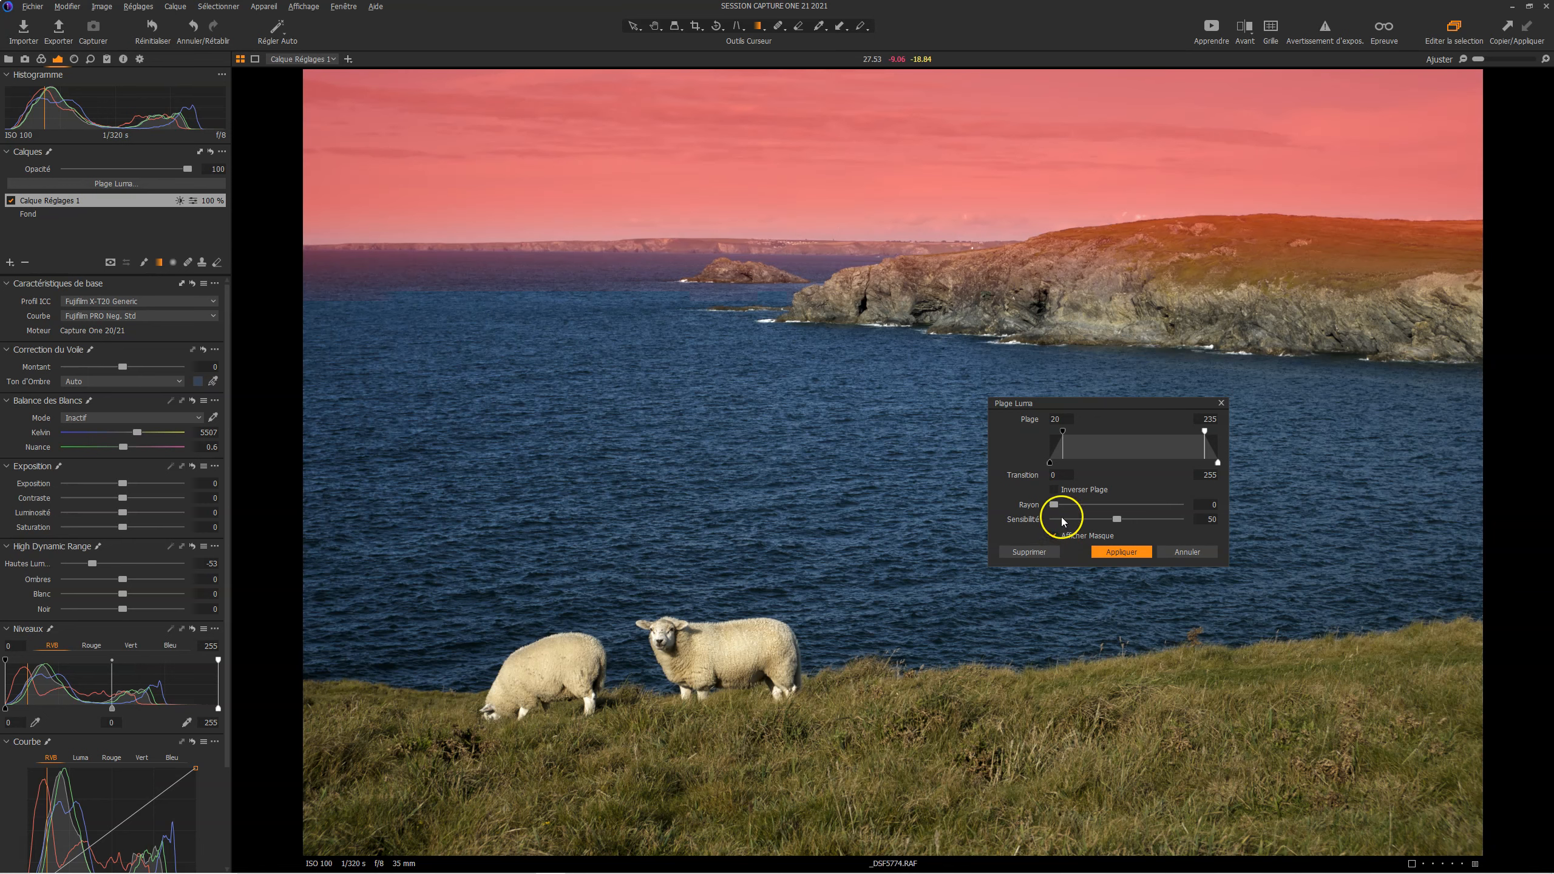
pyautogui.moveTo(1062, 431); pyautogui.dragTo(1127, 466)
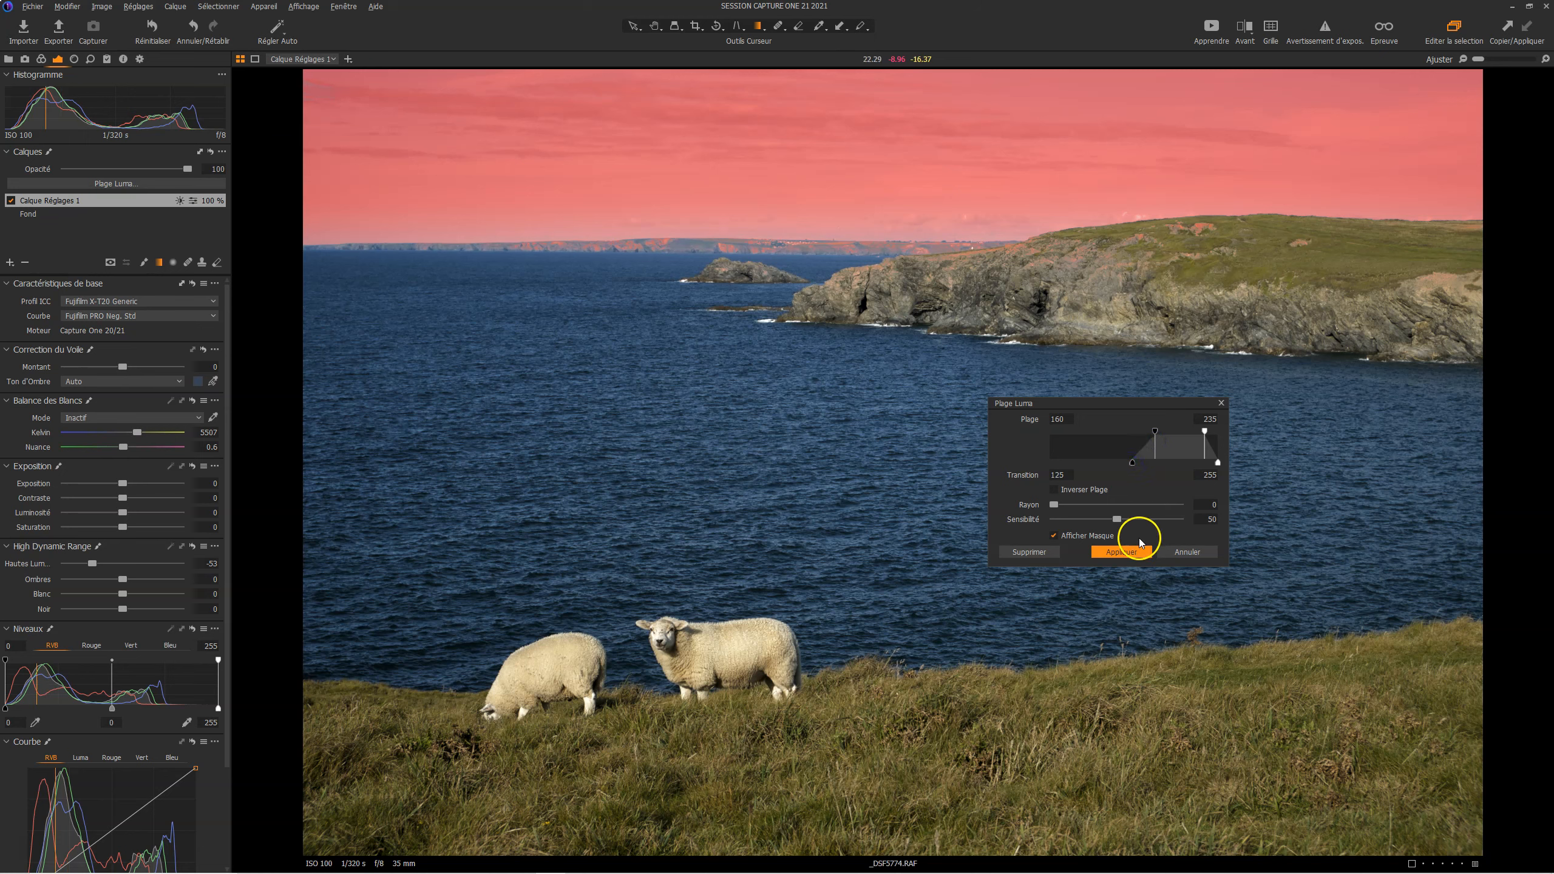
pyautogui.click(1053, 535)
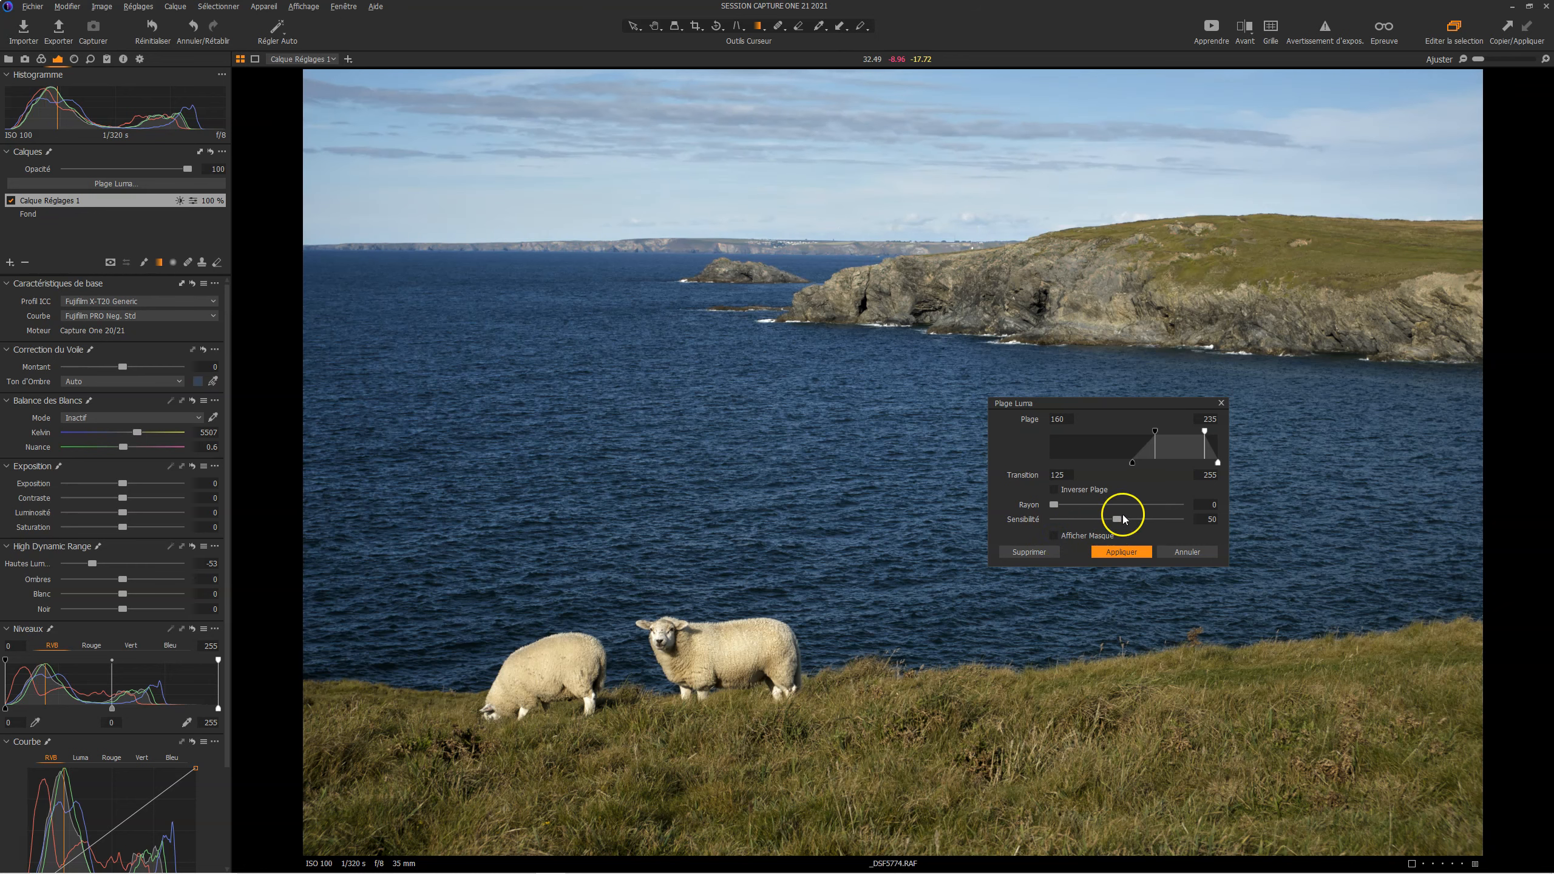
pyautogui.click(1121, 551)
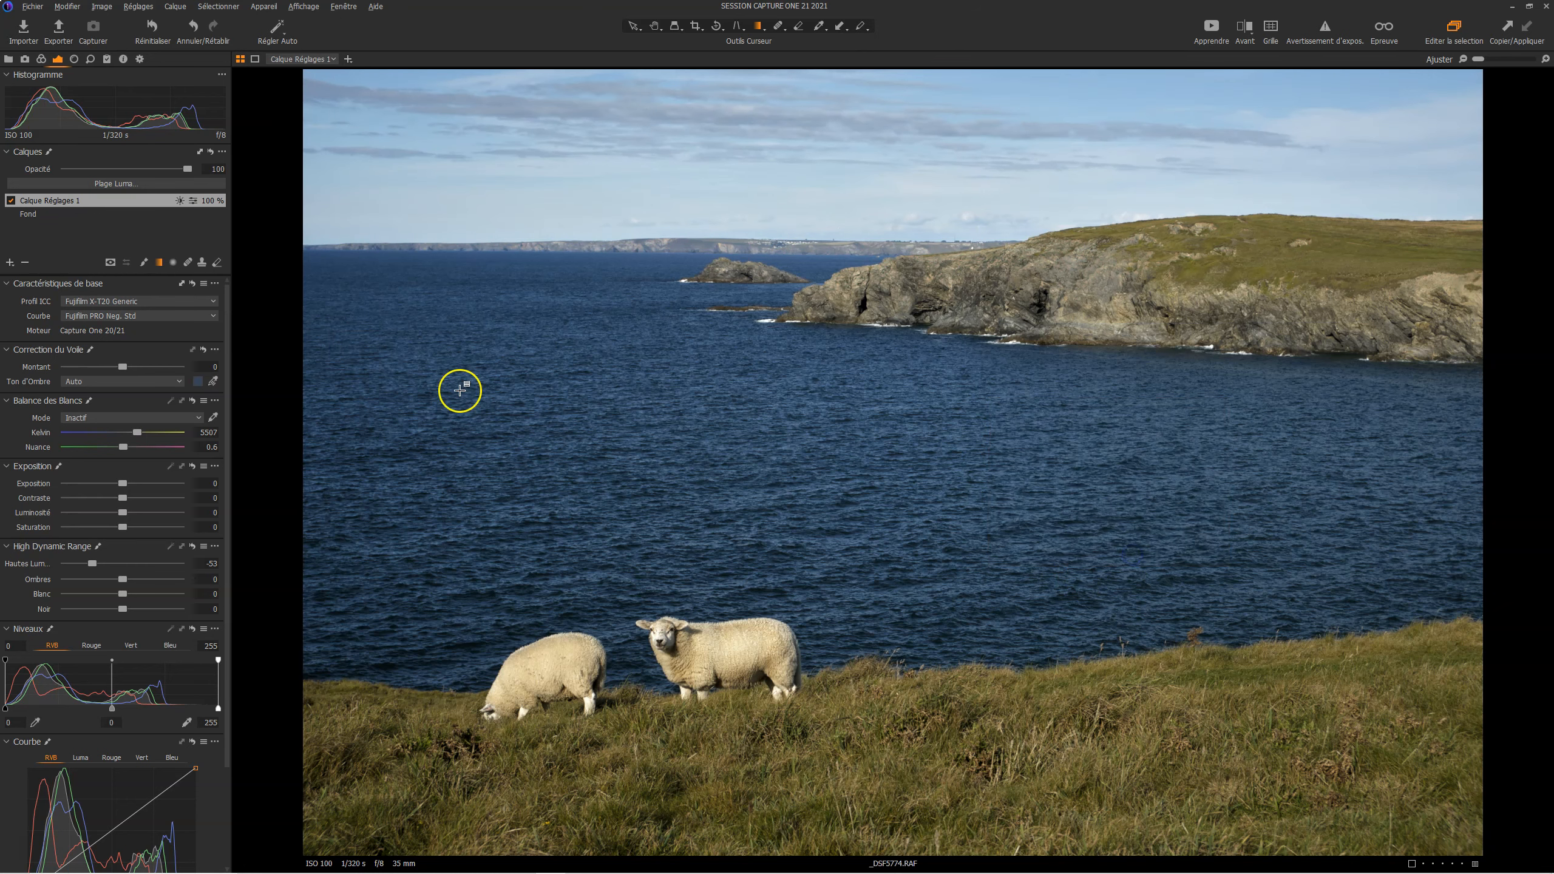
# Compare the photo with and without the sky adjustment layer
pyautogui.click(10, 201)
pyautogui.click(10, 201)
pyautogui.click(10, 201)
pyautogui.click(9, 201)
# Set the sky layer's Exposition to -0.46 and raise its Saturation slightly
pyautogui.moveTo(123, 485); pyautogui.dragTo(116, 484)
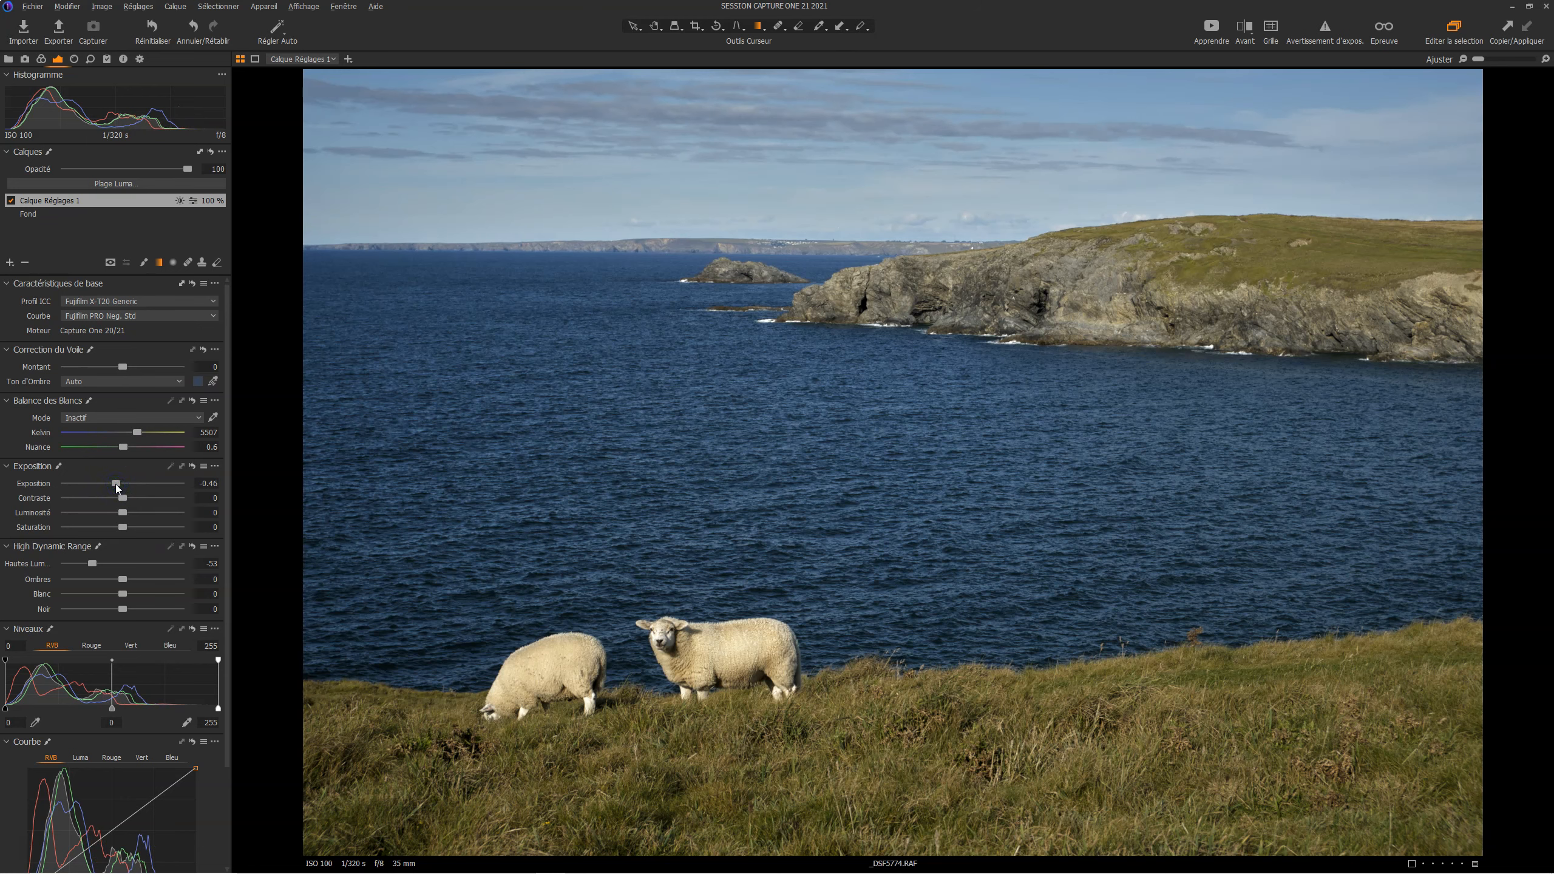
pyautogui.moveTo(125, 530); pyautogui.dragTo(135, 529)
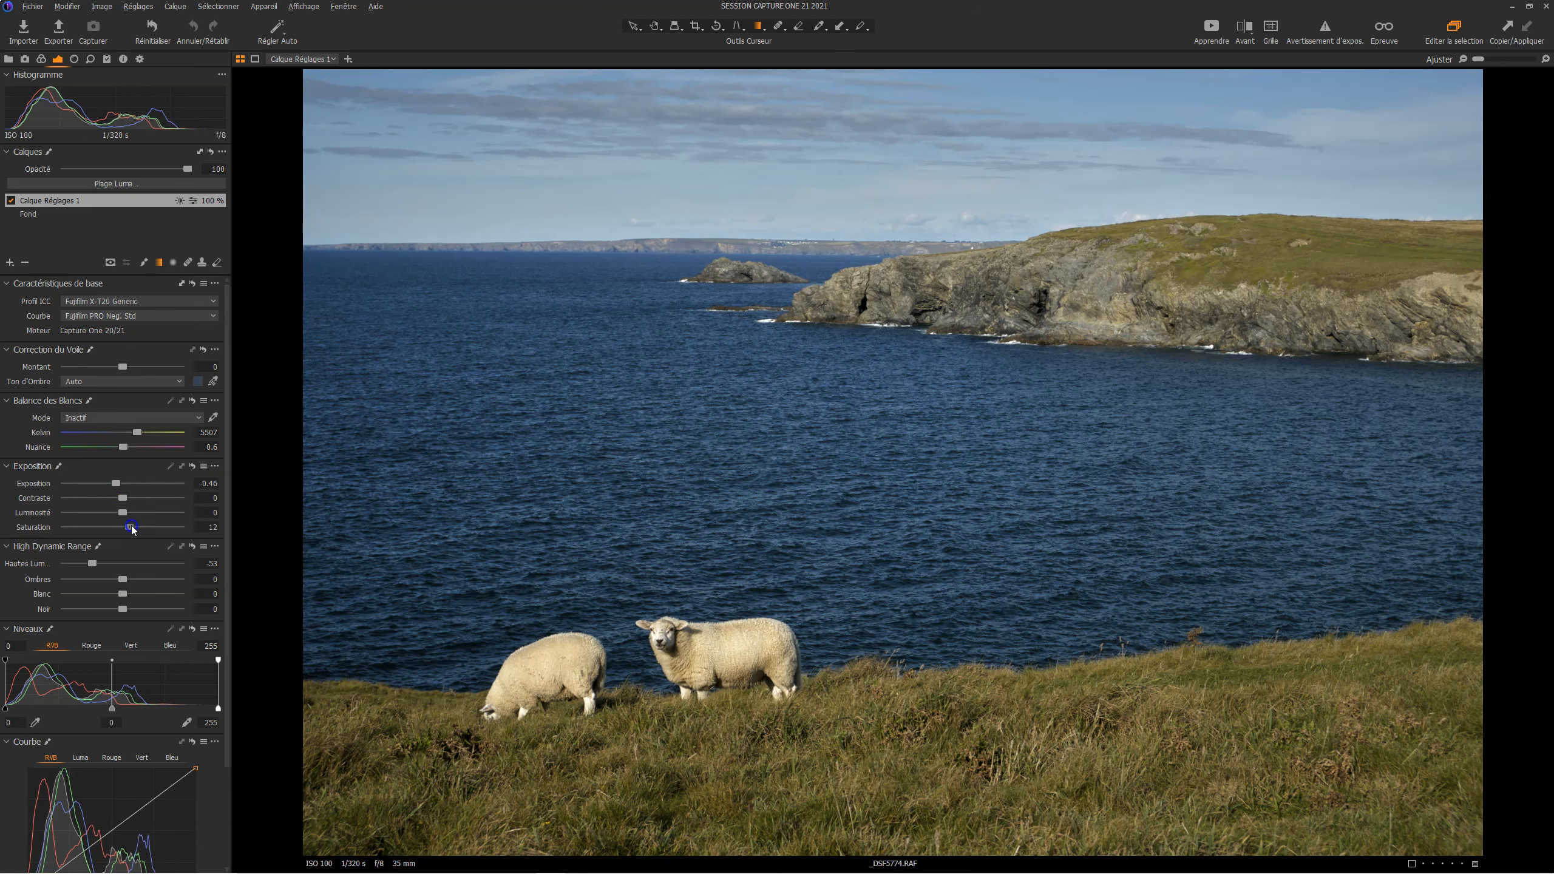